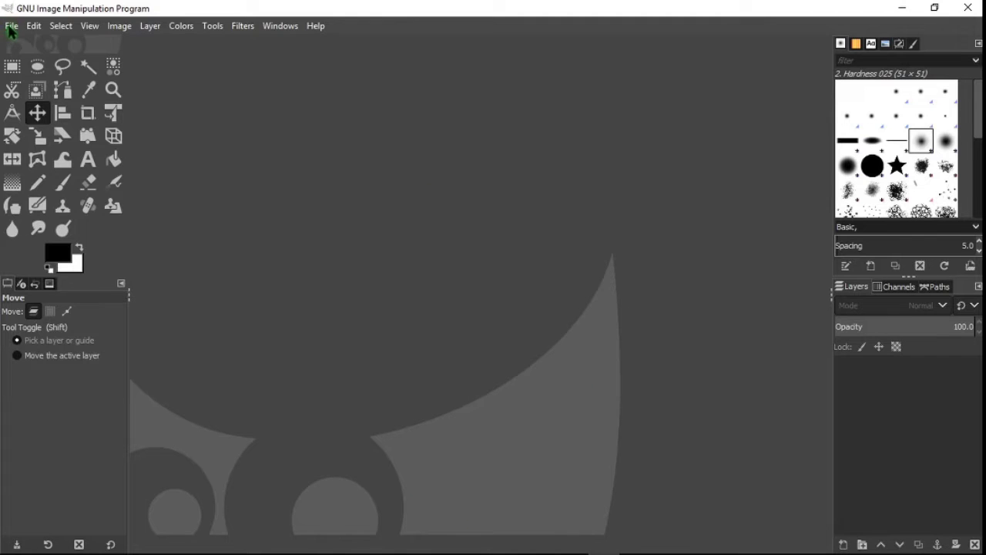
# - Create a new image 1280 pixels wide and 720 pixels high
pyautogui.click(13, 29)
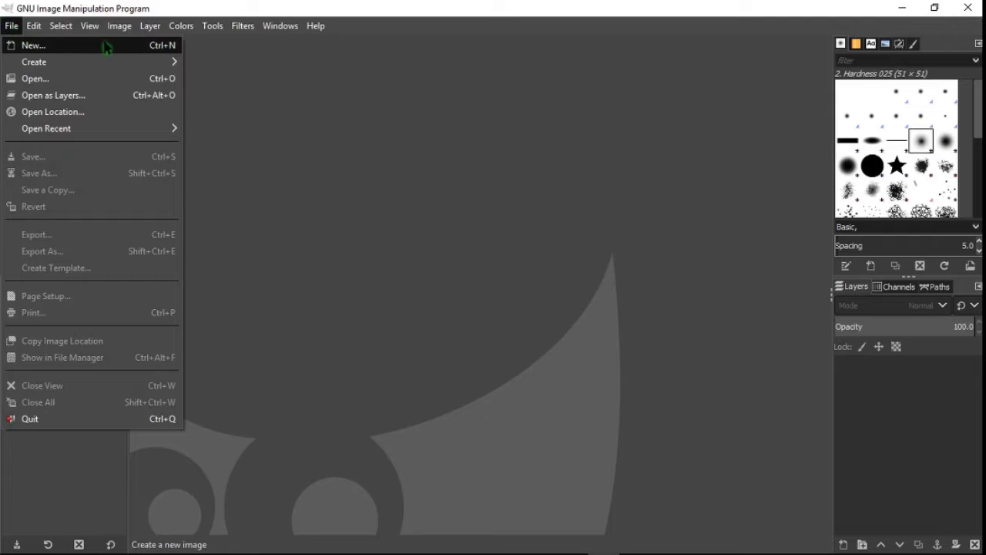
pyautogui.click(34, 46)
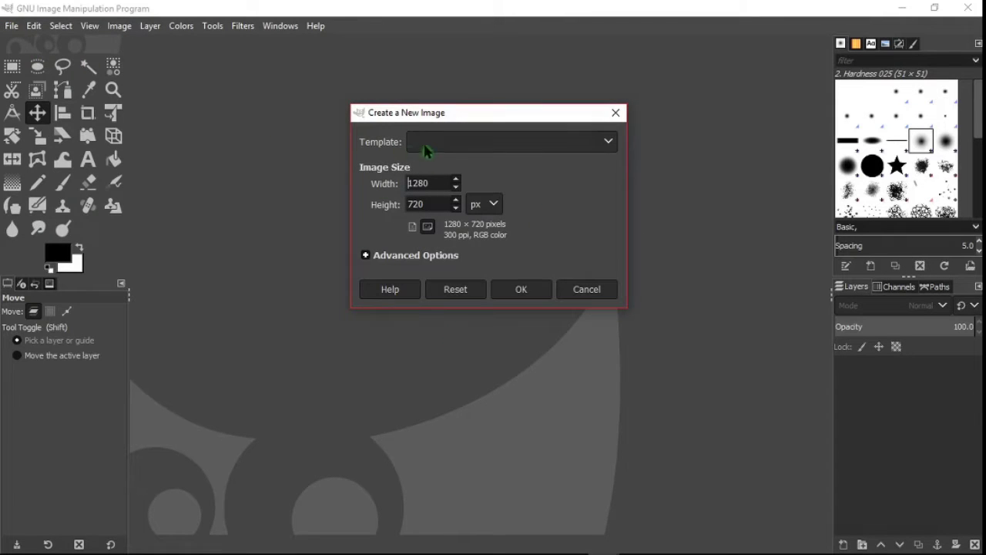
pyautogui.doubleClick(409, 183)
pyautogui.press('Tab')
pyautogui.click(493, 205)
pyautogui.click(491, 210)
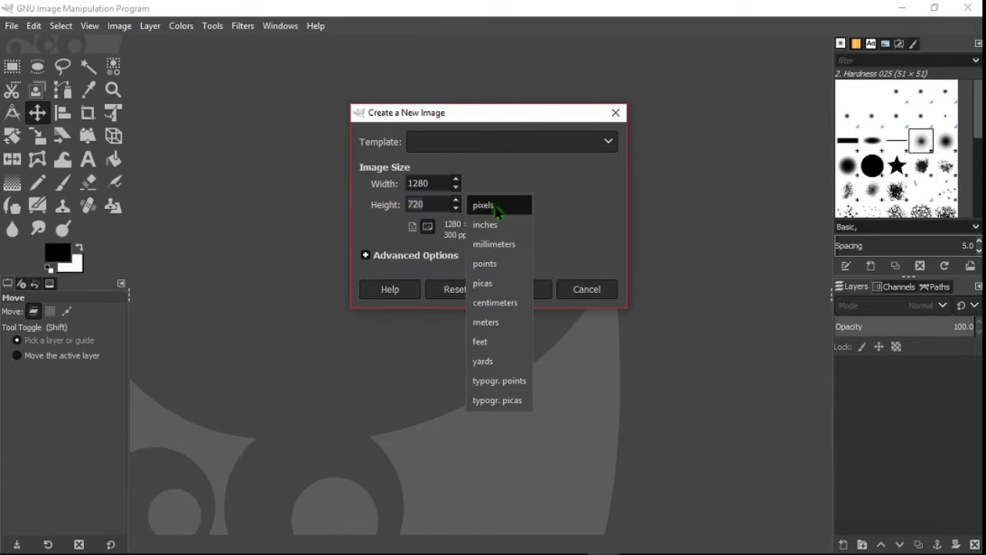
pyautogui.click(497, 208)
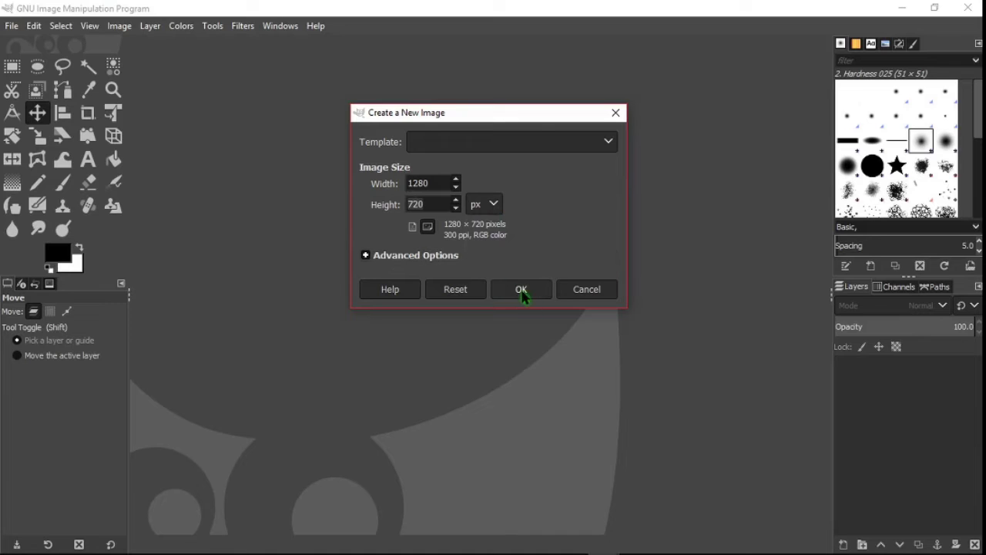
pyautogui.click(521, 290)
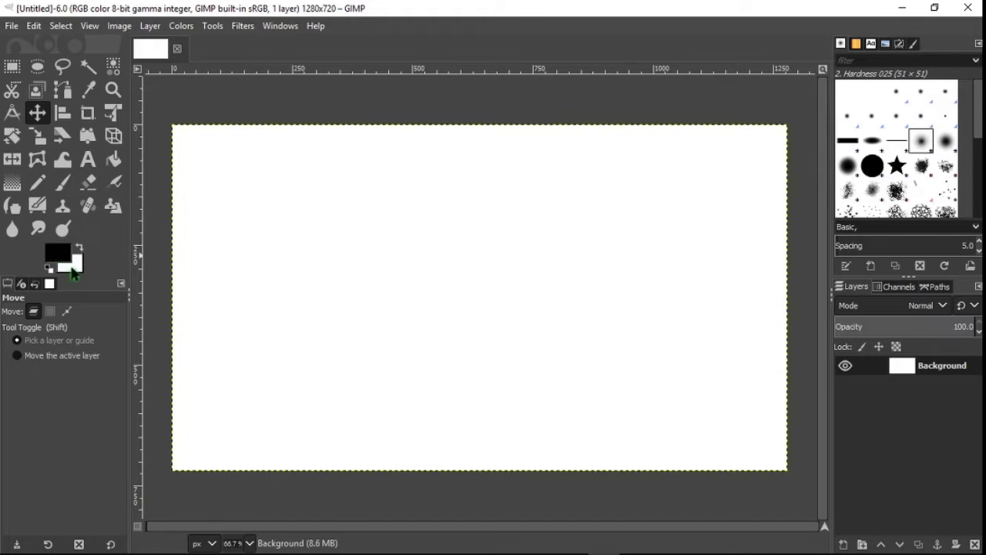
# - Confirm white (ffffff) as the background color
pyautogui.click(82, 271)
pyautogui.moveTo(93, 235); pyautogui.dragTo(3, 158)
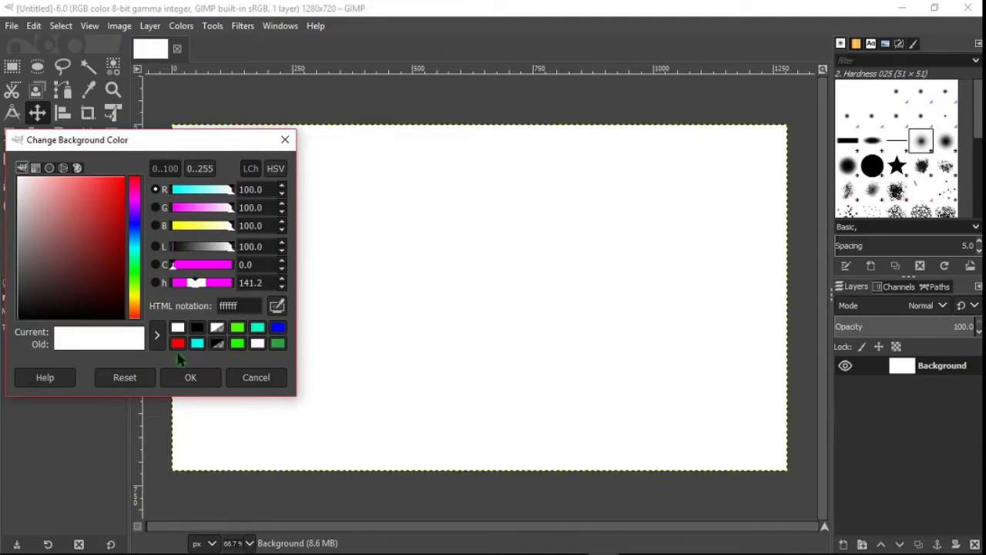
pyautogui.click(189, 380)
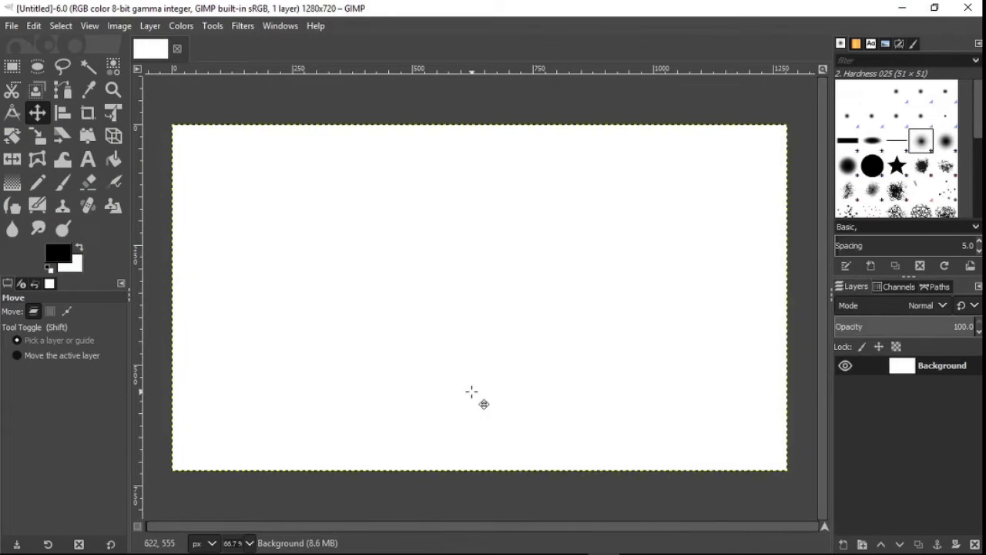
pyautogui.click(12, 26)
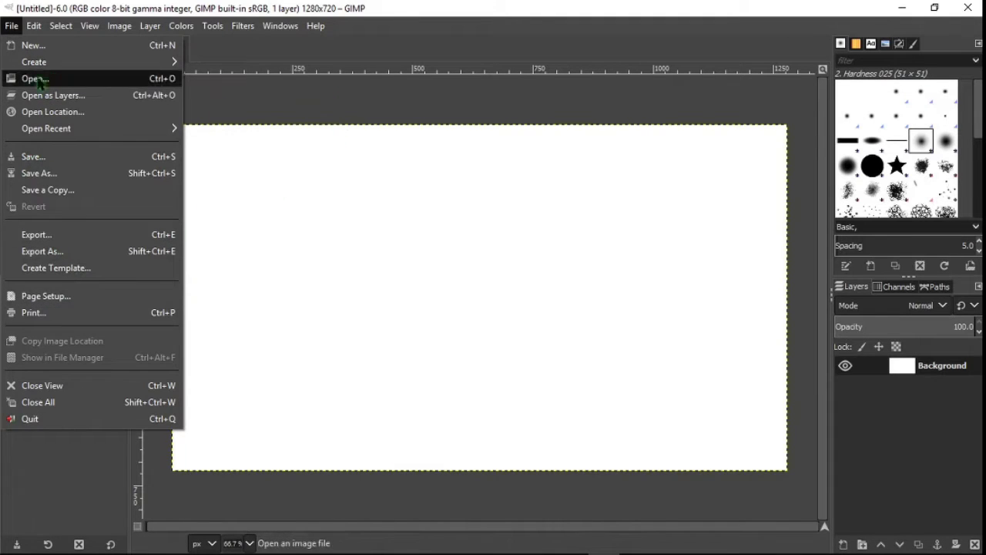
pyautogui.moveTo(39, 27)
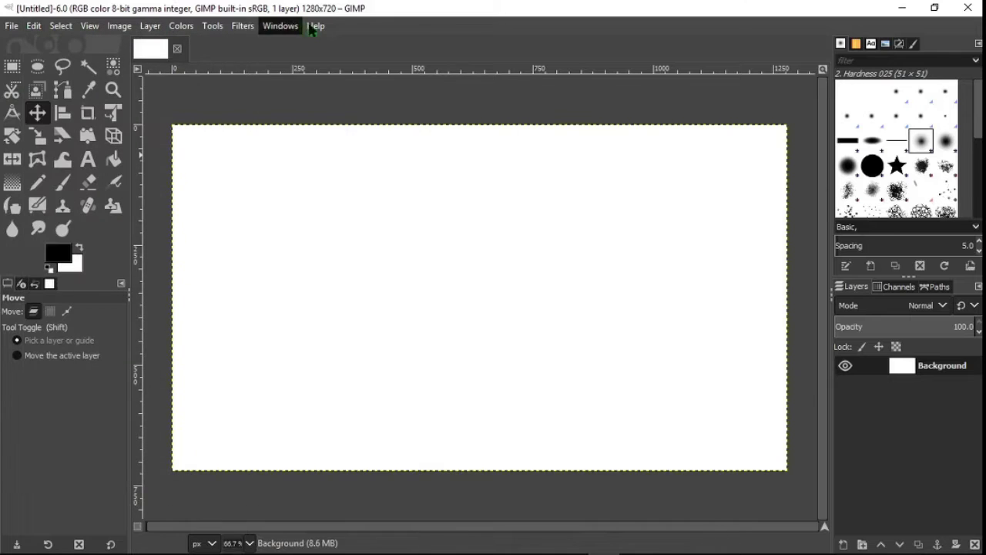
pyautogui.click(204, 100)
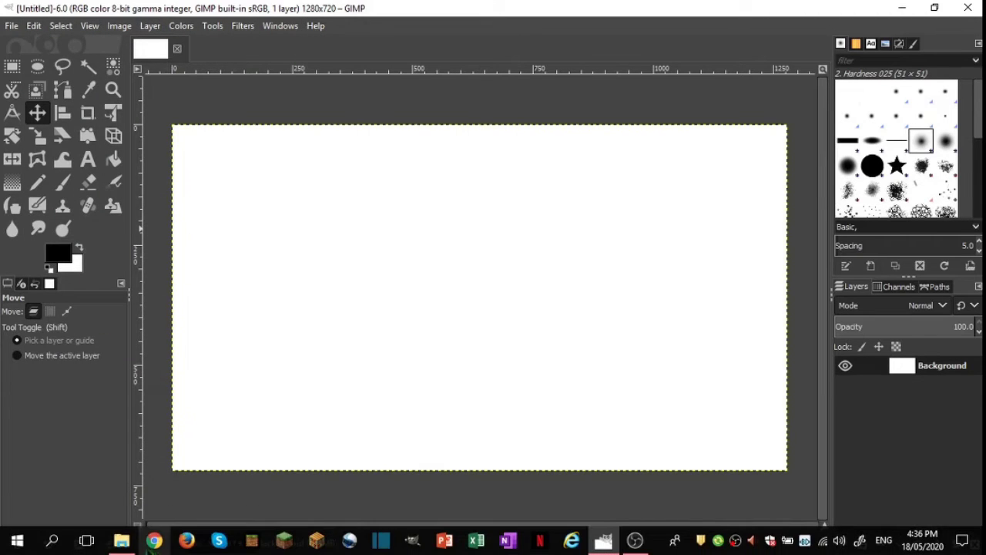
# - Switch to File Explorer and add html-color-codes-color-tutorials-hero-00e10b1f.jpg from the Videos folder to the image as a new layer
pyautogui.click(121, 540)
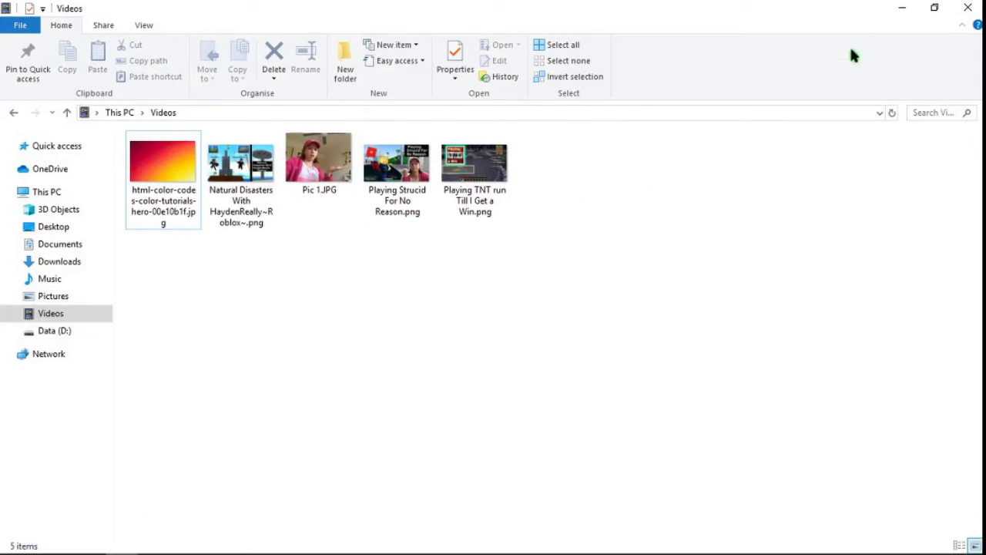
pyautogui.click(934, 7)
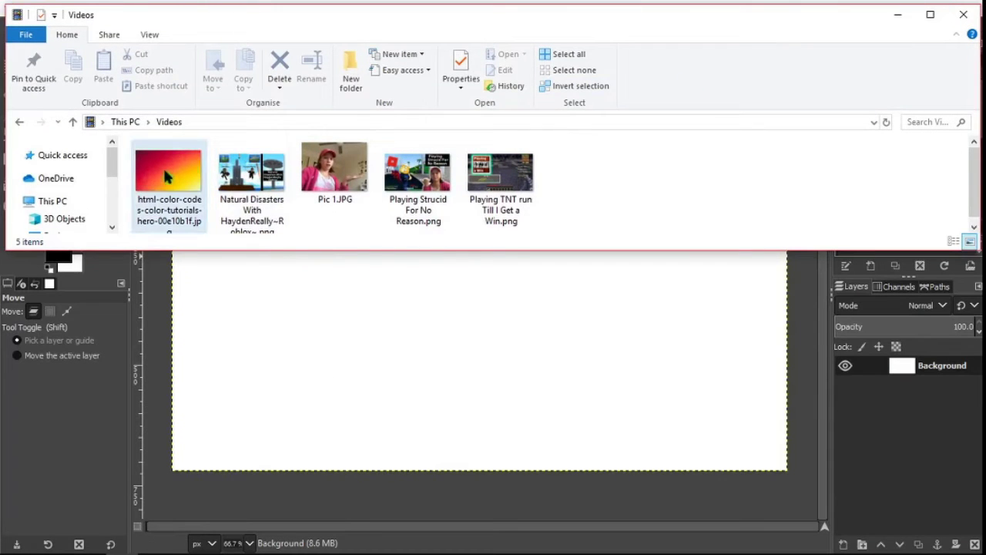
pyautogui.moveTo(164, 177); pyautogui.dragTo(424, 304)
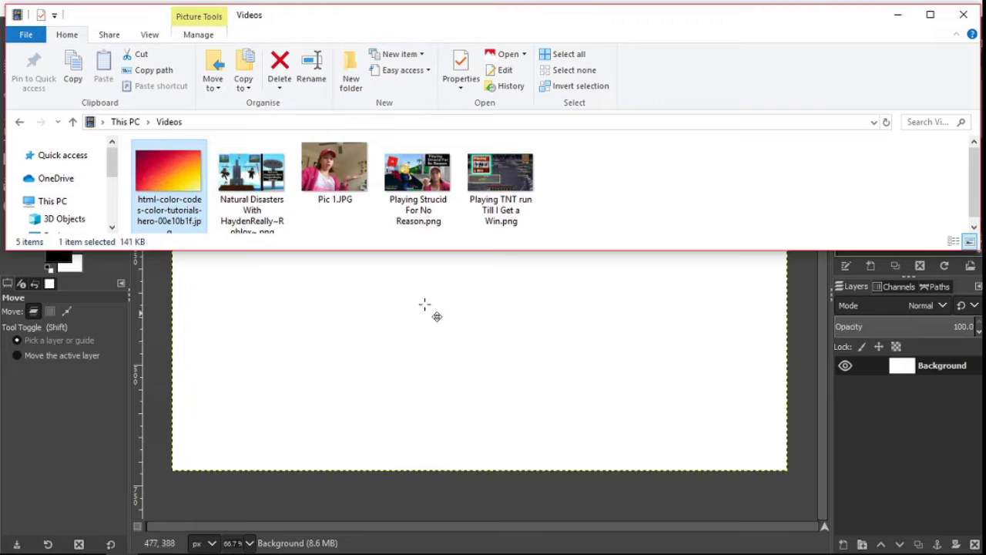
pyautogui.click(898, 15)
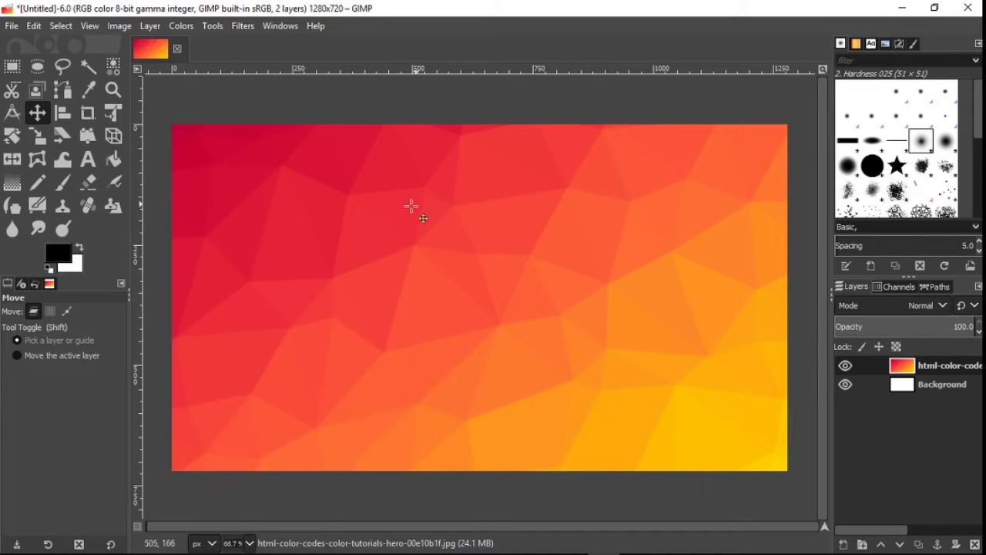
# - Scale the gradient layer down to about 1254 × 784 px and move it over the canvas
pyautogui.click(39, 141)
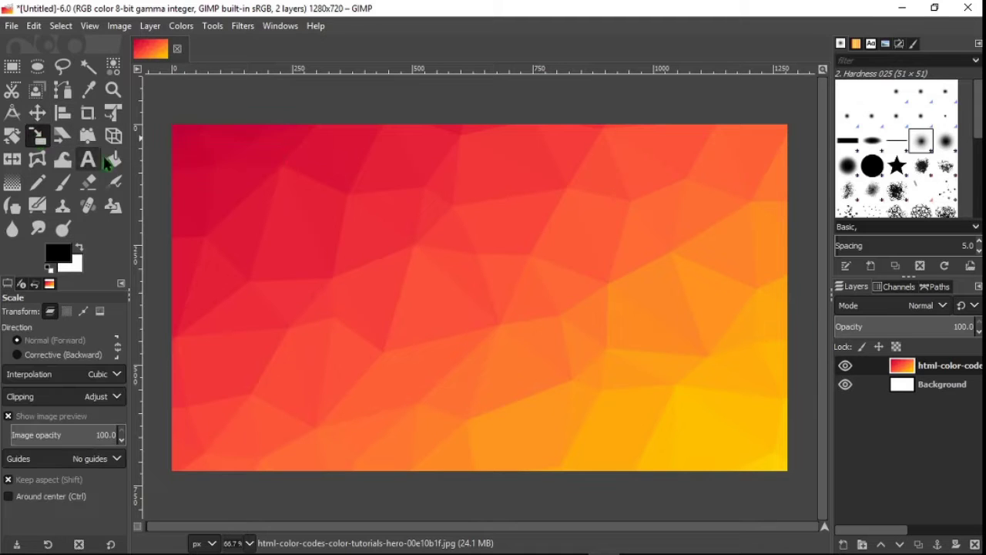
pyautogui.click(408, 206)
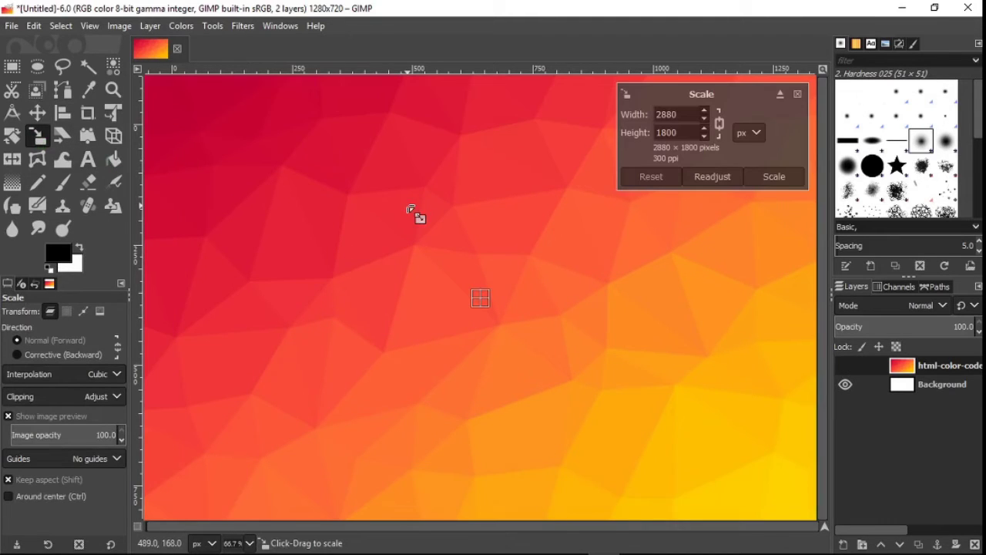
pyautogui.moveTo(161, 99); pyautogui.dragTo(569, 355)
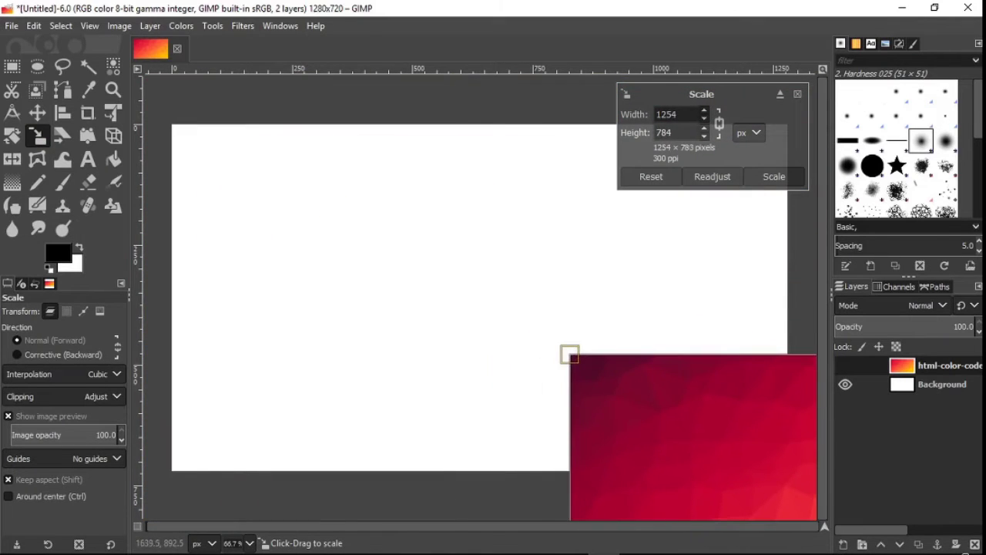
pyautogui.click(37, 112)
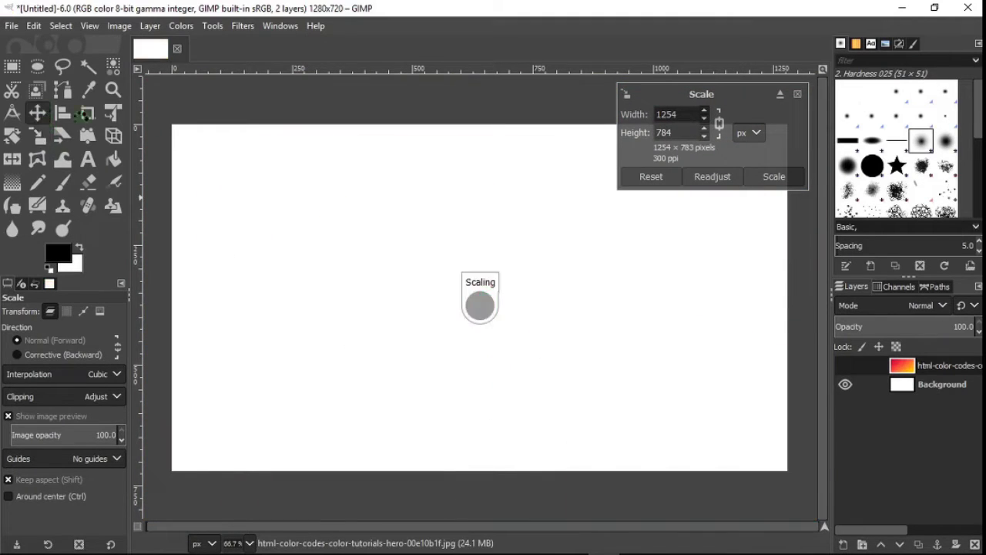
pyautogui.moveTo(639, 378); pyautogui.dragTo(283, 169)
# - Scale the gradient layer down to about 763 × 477 px and move it to the middle of the canvas
pyautogui.hotkey('shift', 's')
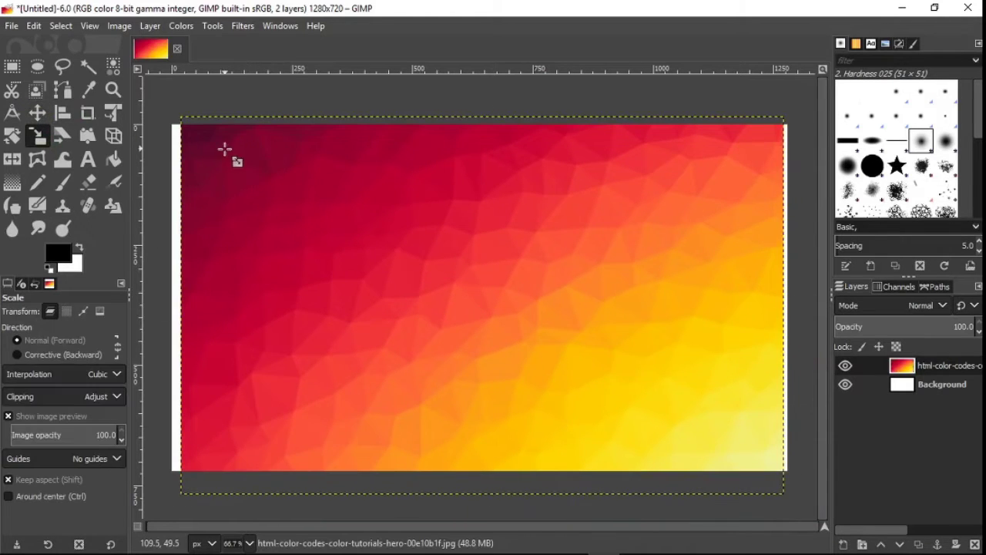
pyautogui.moveTo(225, 151); pyautogui.dragTo(467, 293)
pyautogui.click(37, 112)
pyautogui.moveTo(586, 339); pyautogui.dragTo(468, 262)
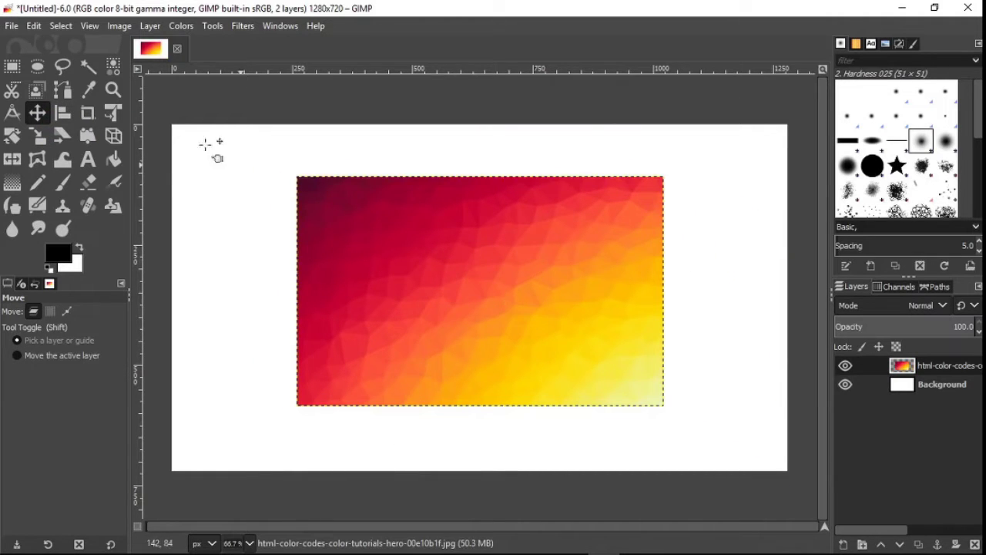
# - Enlarge the gradient layer to about 1291 × 807 px and position it to cover the whole canvas
pyautogui.click(37, 136)
pyautogui.click(513, 300)
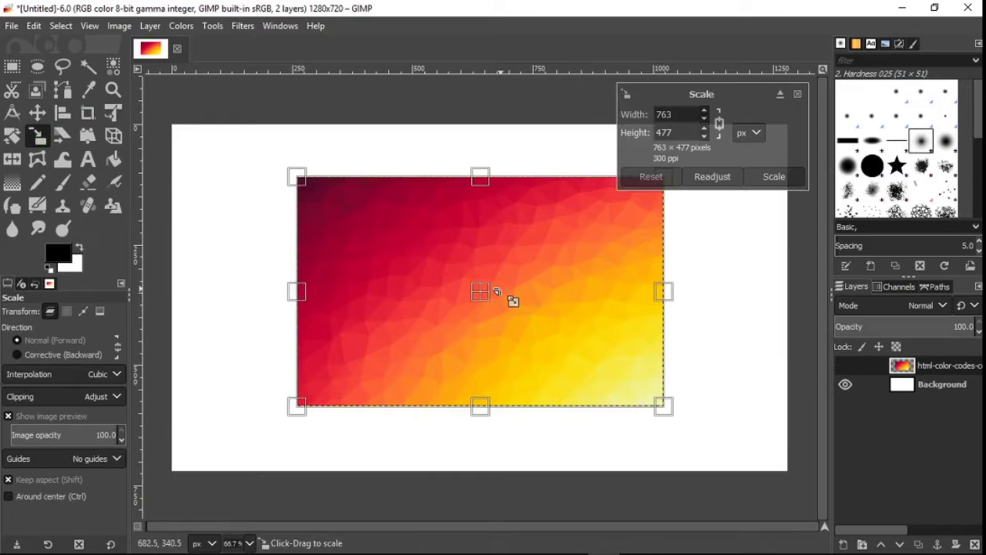
pyautogui.moveTo(299, 179); pyautogui.dragTo(154, 126)
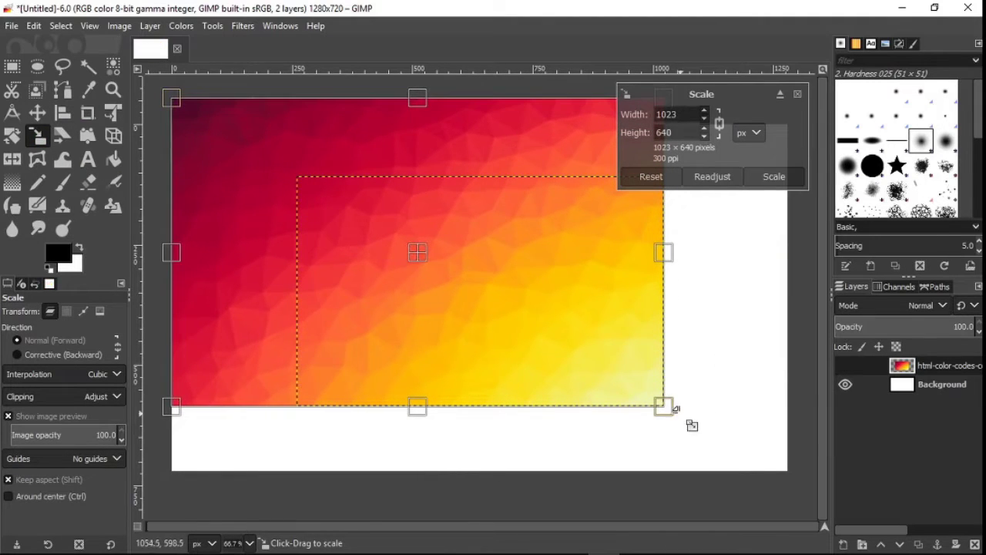
pyautogui.moveTo(667, 406); pyautogui.dragTo(816, 476)
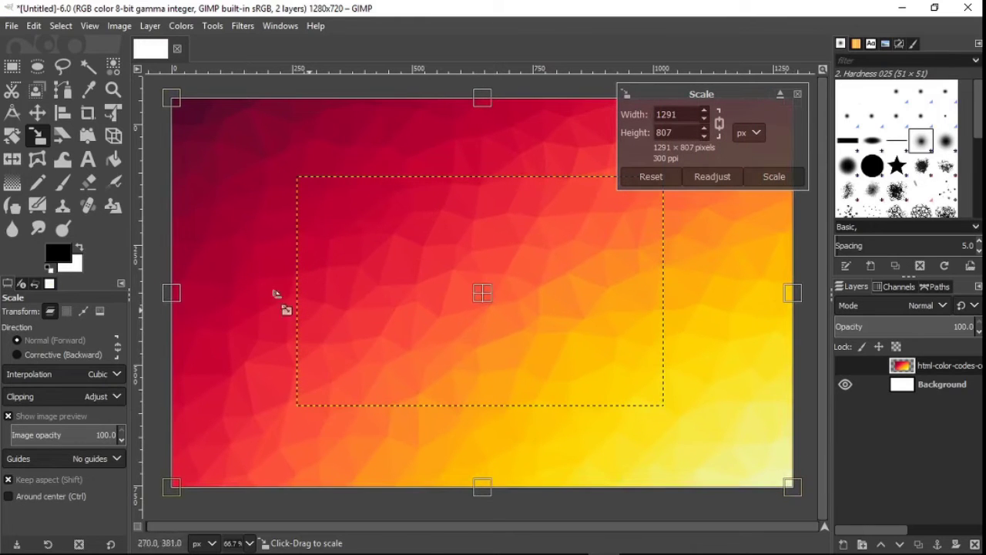
pyautogui.click(36, 113)
pyautogui.moveTo(515, 280); pyautogui.dragTo(511, 271)
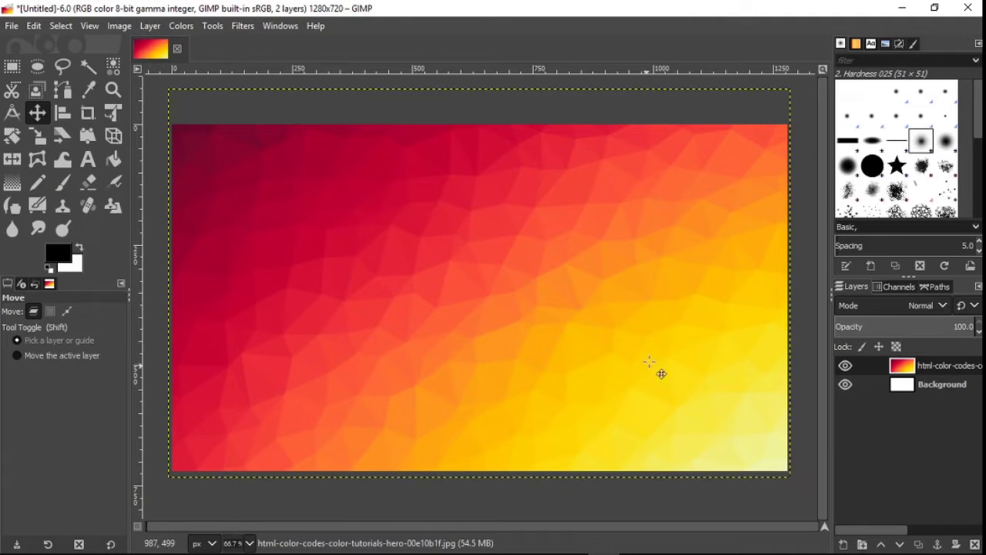
# - Delete the white Background layer beneath the gradient layer
pyautogui.press('pagedown')
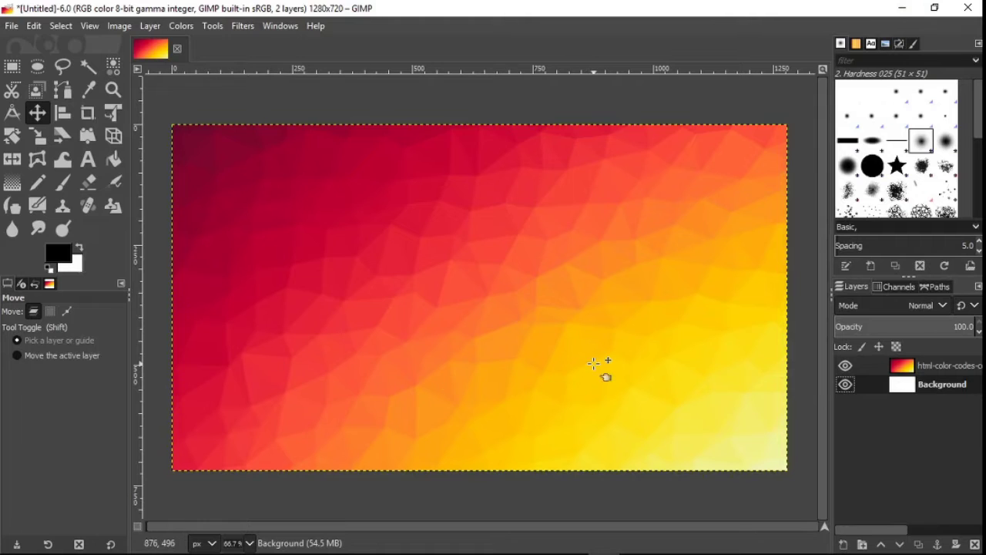
pyautogui.rightClick(912, 390)
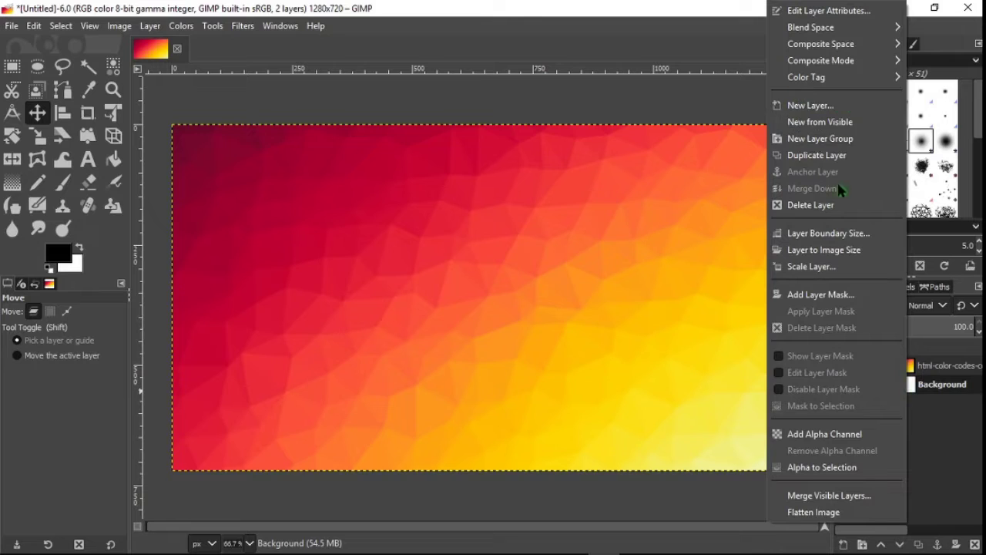
pyautogui.click(818, 207)
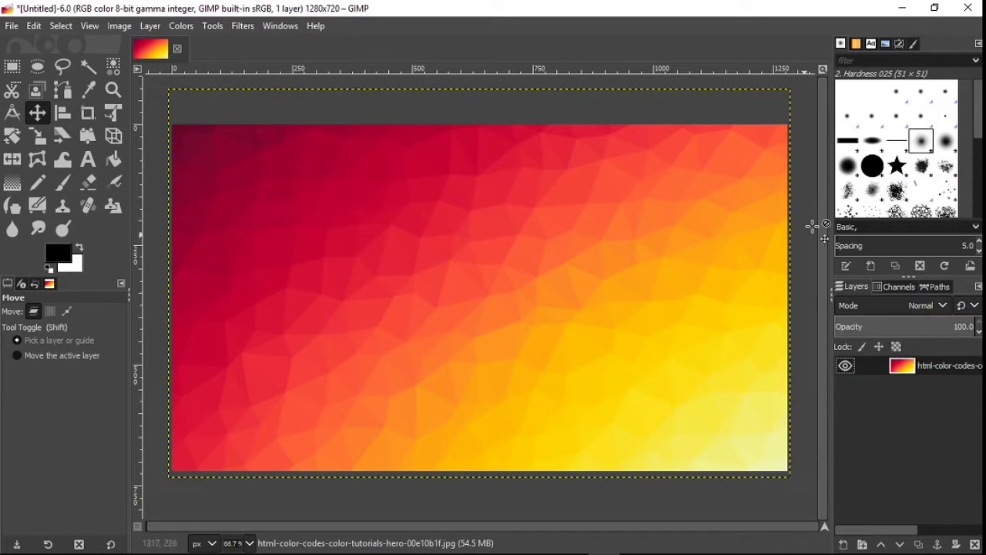
pyautogui.scroll(-5, 936, 130)
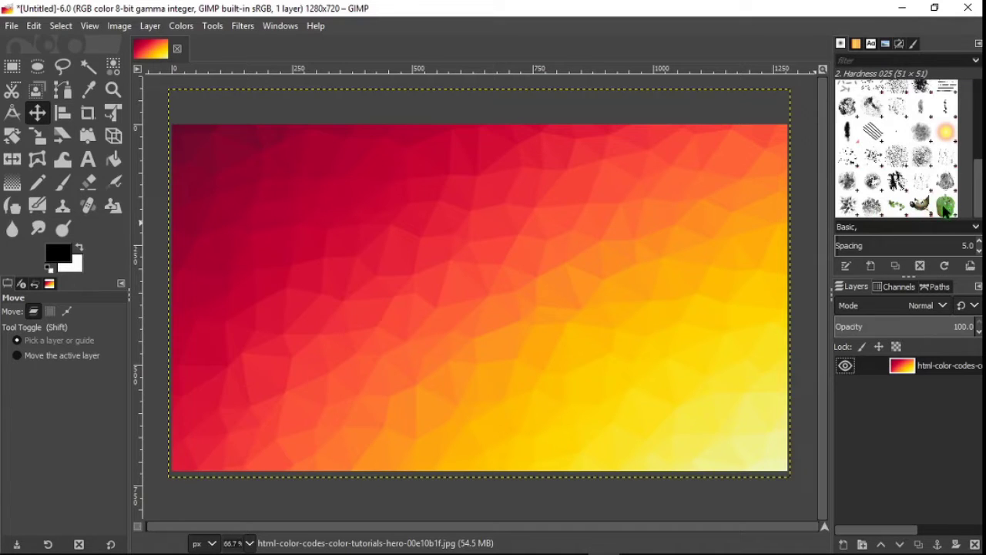
pyautogui.scroll(5, 924, 174)
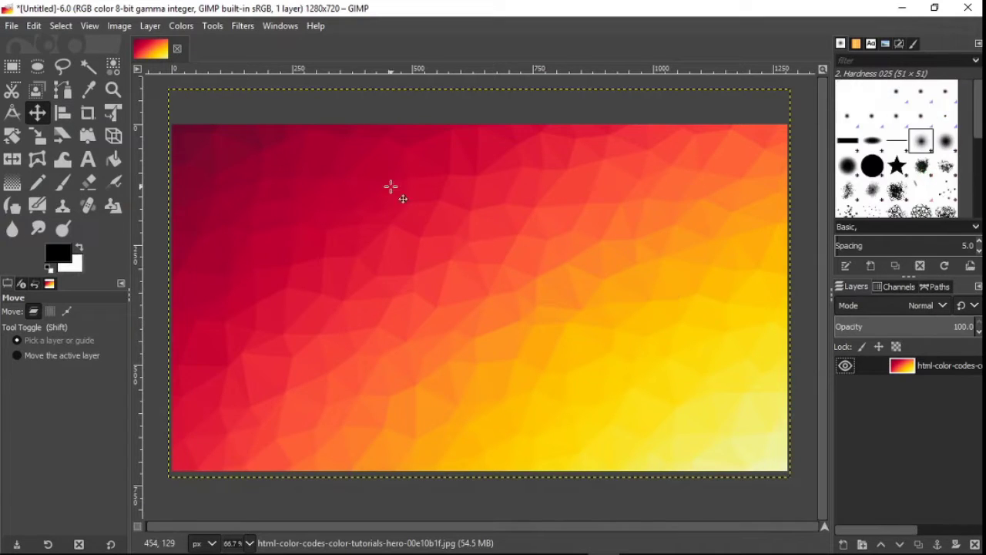
# - Switch to File Explorer and add Pic 1.JPG from the Videos folder to the image as a new layer
pyautogui.click(121, 539)
pyautogui.doubleClick(333, 173)
pyautogui.click(892, 18)
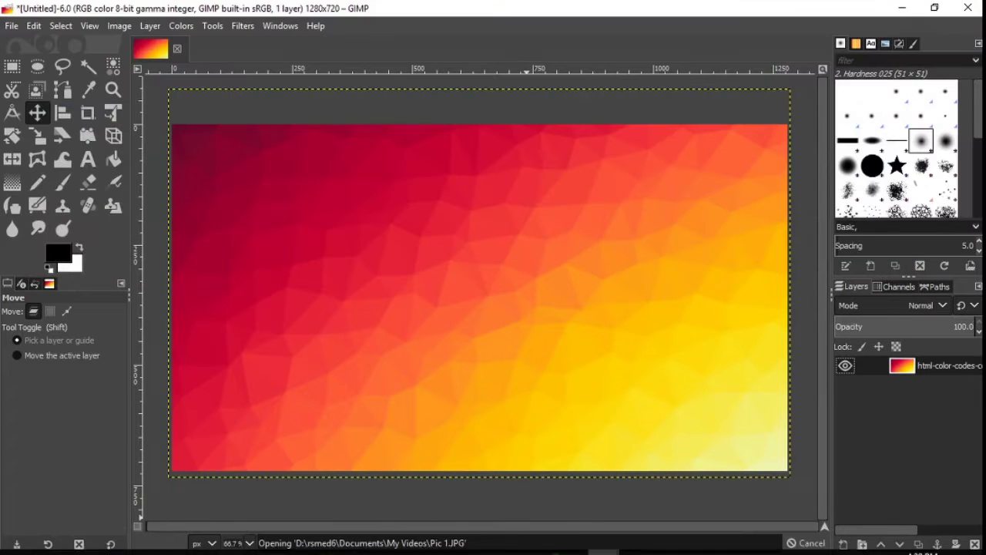
pyautogui.moveTo(604, 540)
# - Scale the Pic 1.JPG layer down to about 760 × 570 px and move it to the canvas's lower-left corner
pyautogui.click(667, 489)
pyautogui.click(491, 390)
pyautogui.click(37, 136)
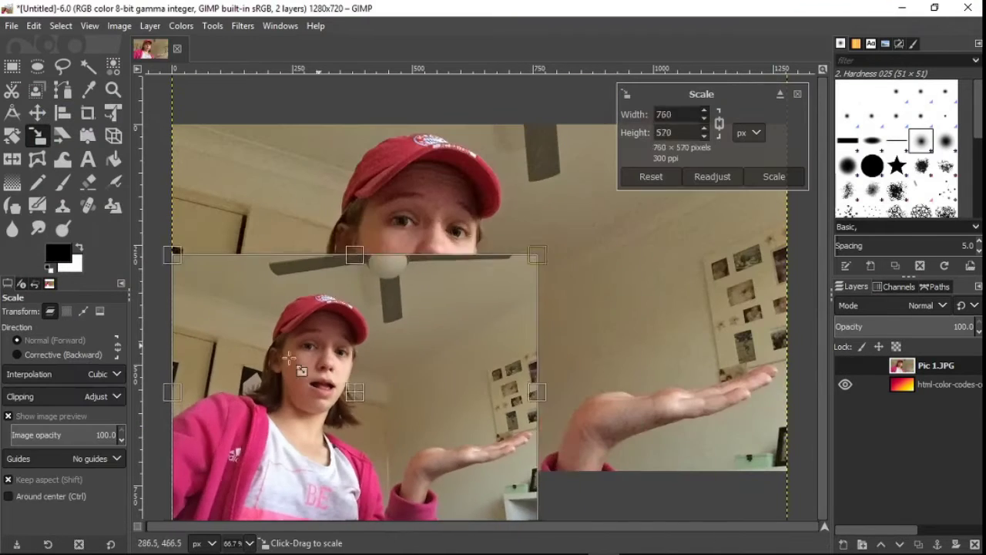
pyautogui.click(37, 113)
pyautogui.moveTo(435, 215); pyautogui.dragTo(297, 257)
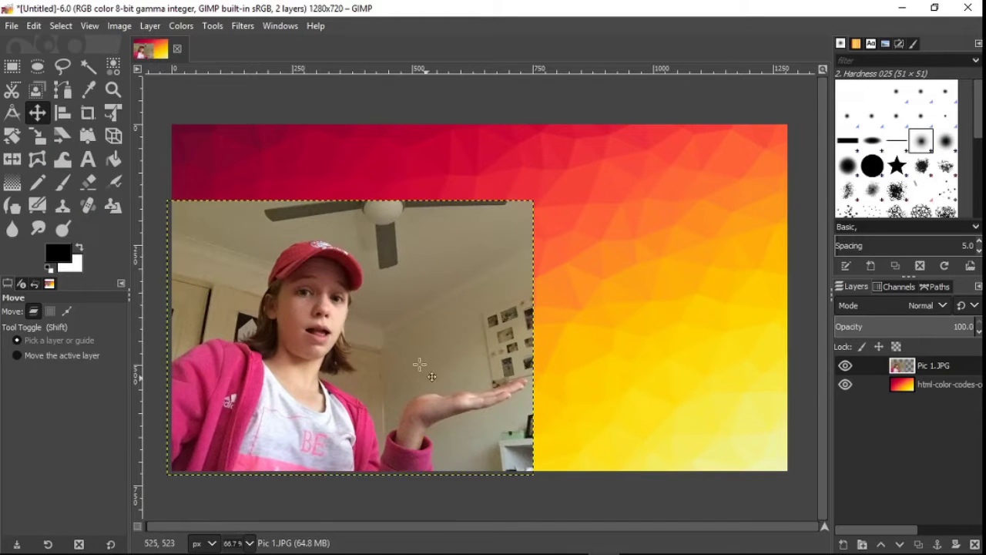
# - Resize the Pic 1.JPG layer and reposition it near the canvas centre, with the gradient showing on all sides
pyautogui.moveTo(376, 302); pyautogui.dragTo(491, 259)
pyautogui.click(37, 135)
pyautogui.click(462, 292)
pyautogui.moveTo(663, 433); pyautogui.dragTo(760, 469)
pyautogui.click(37, 113)
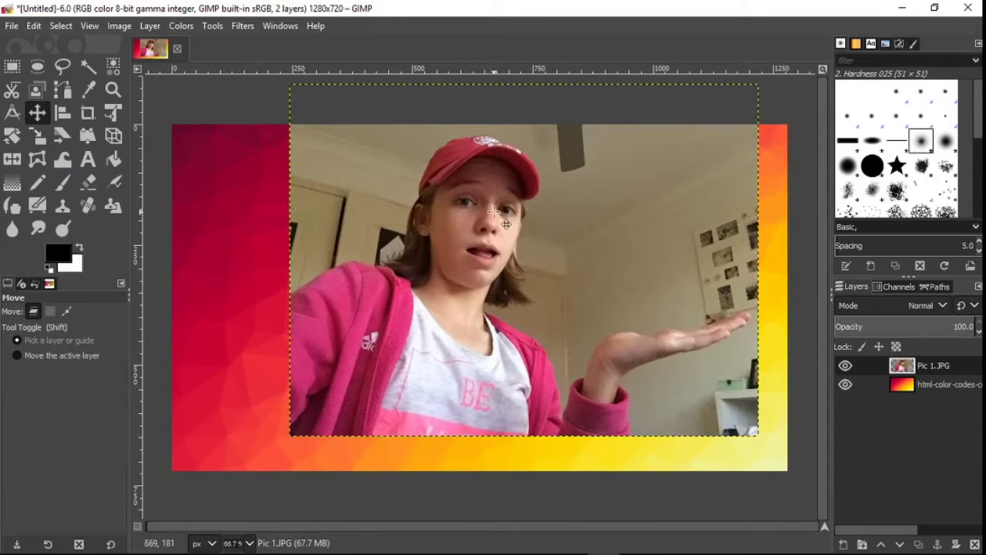
pyautogui.moveTo(416, 247); pyautogui.dragTo(410, 215)
pyautogui.hotkey('ctrl', 'z')
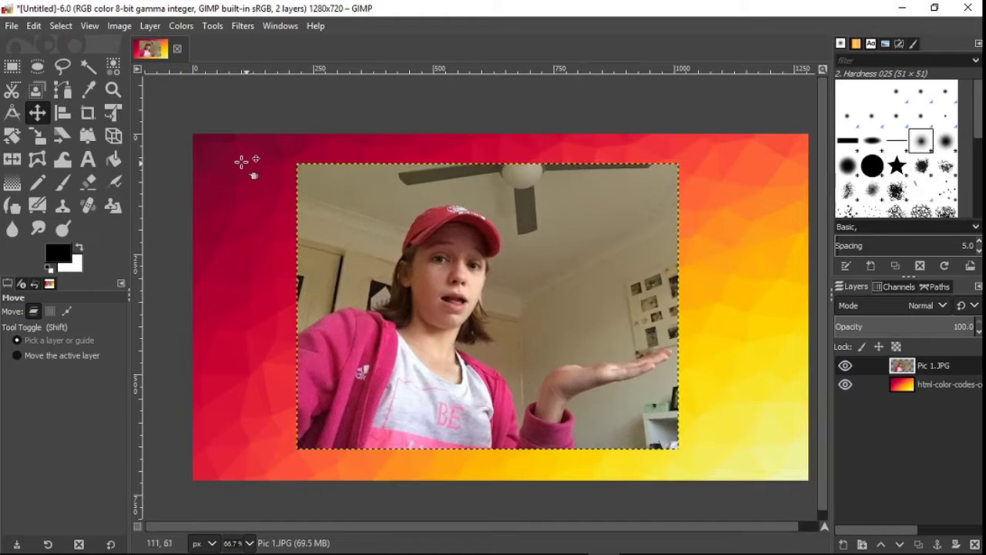
# - Start a Free Select outline at the photo's left edge and trace the lower slope of the pink jacket's shoulder
pyautogui.click(65, 68)
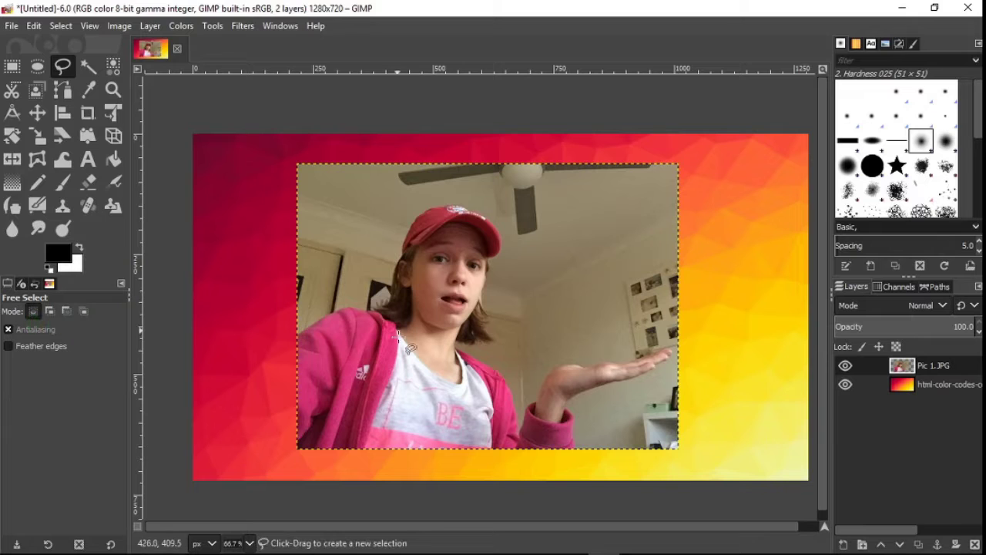
pyautogui.scroll(2, 307, 349)
pyautogui.scroll(-1, 278, 310)
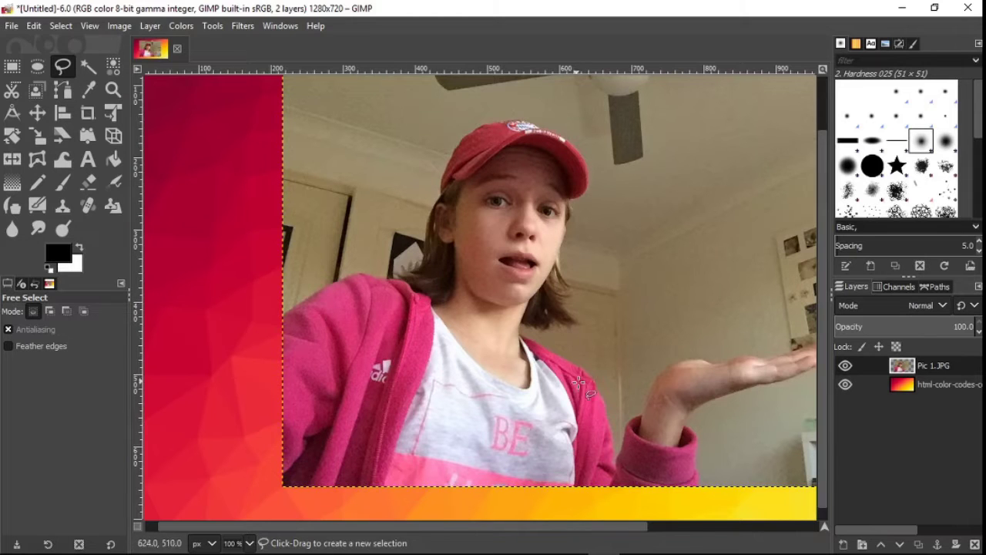
pyautogui.hscroll(3, 570, 374)
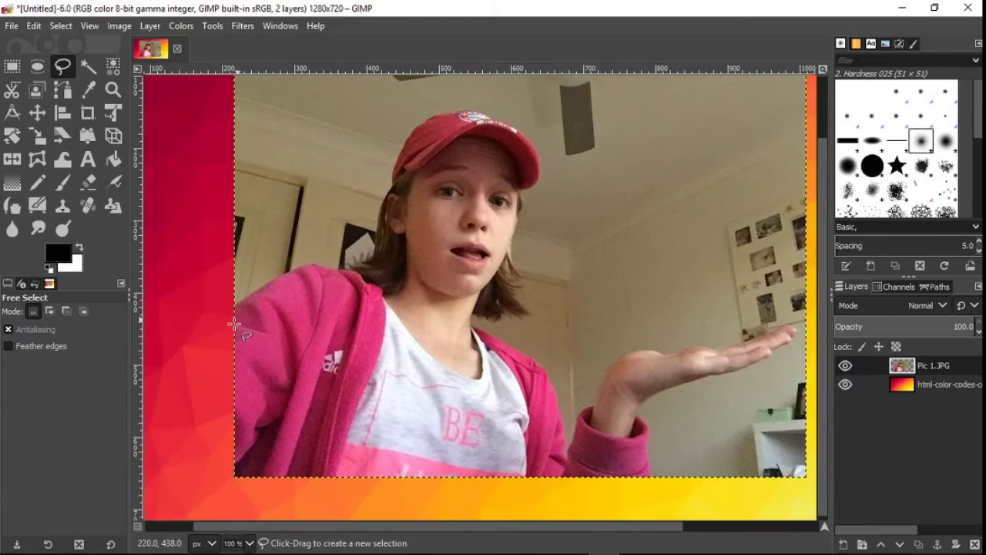
pyautogui.scroll(1, 308, 293)
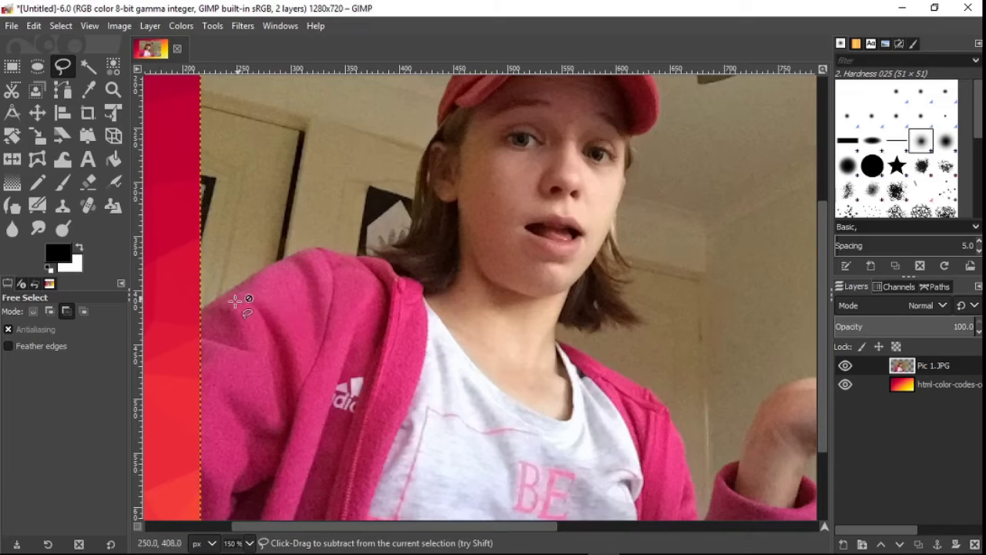
pyautogui.scroll(-1, 323, 318)
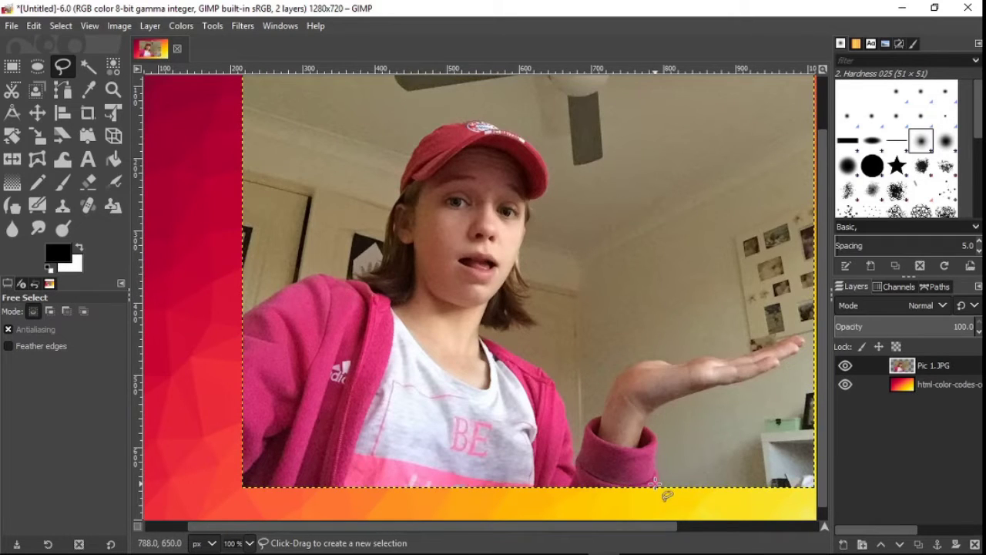
pyautogui.scroll(-1, 662, 484)
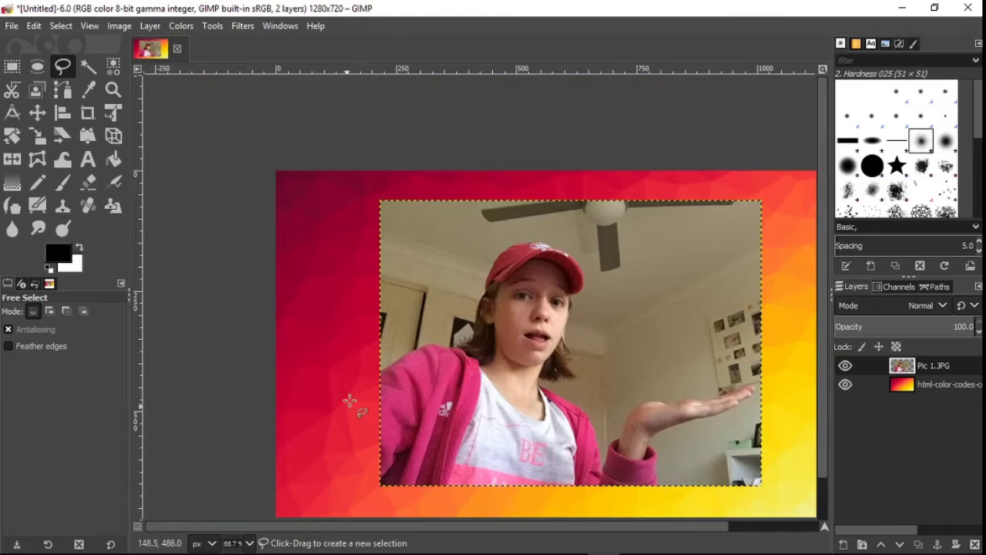
pyautogui.scroll(2, 385, 367)
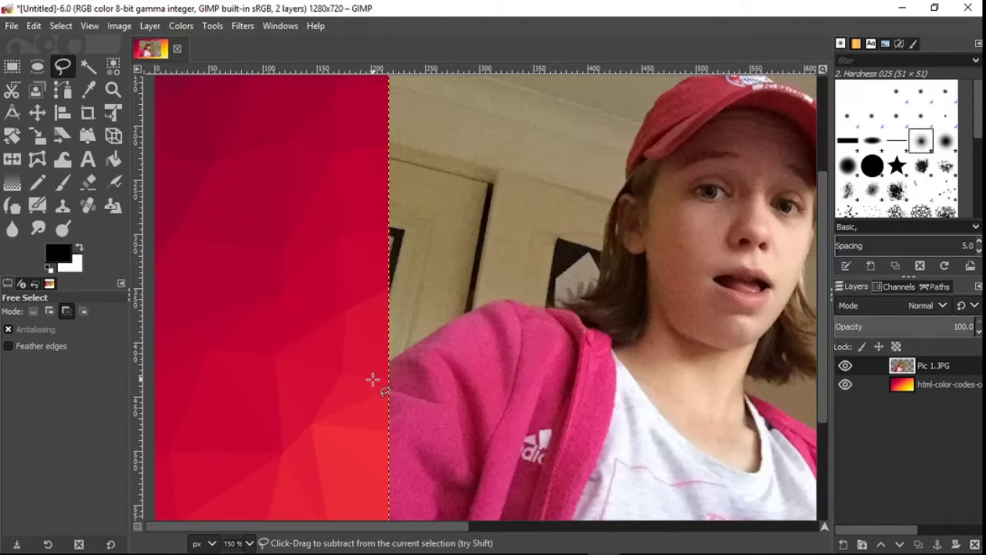
pyautogui.click(417, 348)
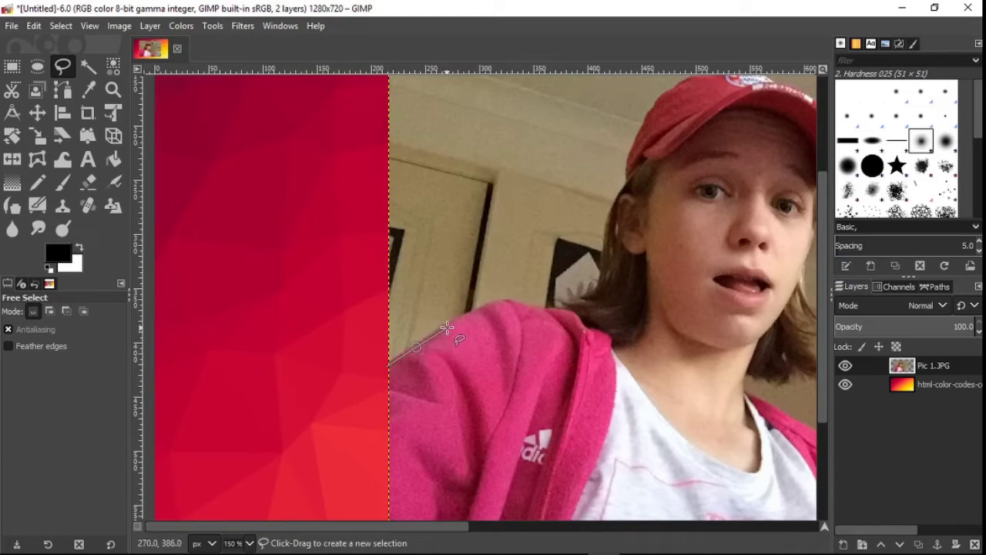
pyautogui.click(444, 327)
pyautogui.click(454, 259)
pyautogui.press('BackSpace')
pyautogui.click(459, 283)
pyautogui.moveTo(463, 283); pyautogui.dragTo(470, 308)
pyautogui.scroll(-1, 466, 311)
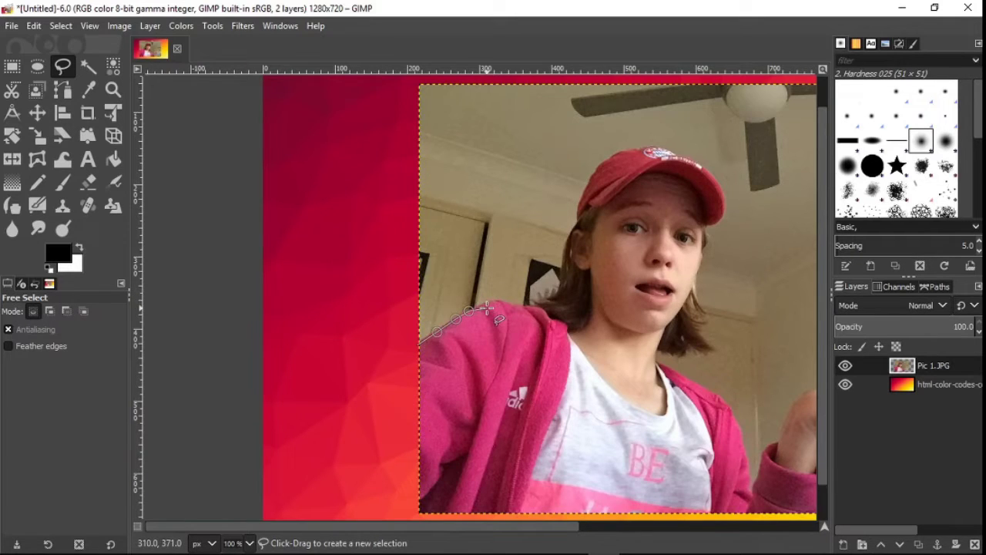
# - Continue the selection outline over the top of the jacket shoulder to where the hair meets it
pyautogui.moveTo(486, 305); pyautogui.dragTo(347, 315)
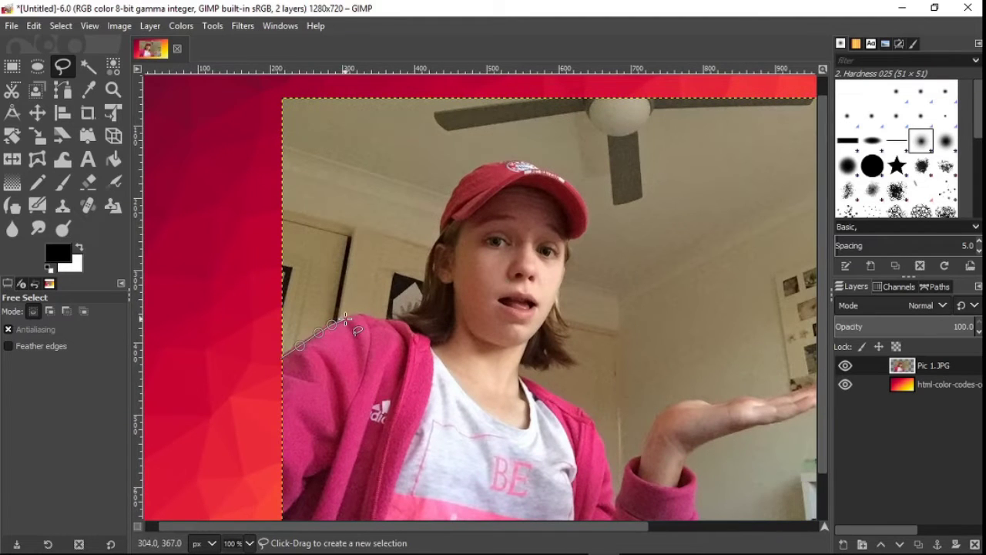
pyautogui.moveTo(376, 302); pyautogui.dragTo(326, 251)
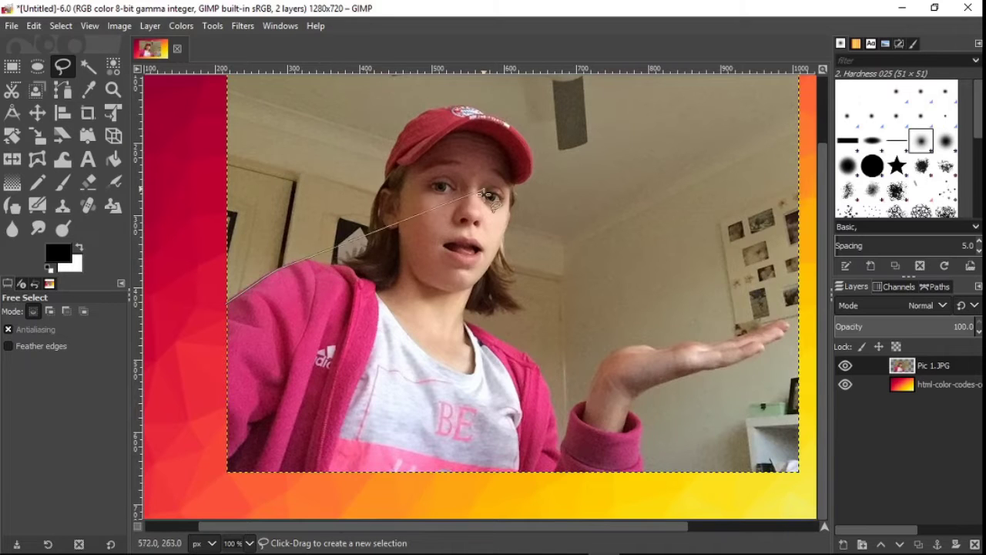
pyautogui.moveTo(450, 376); pyautogui.dragTo(594, 431)
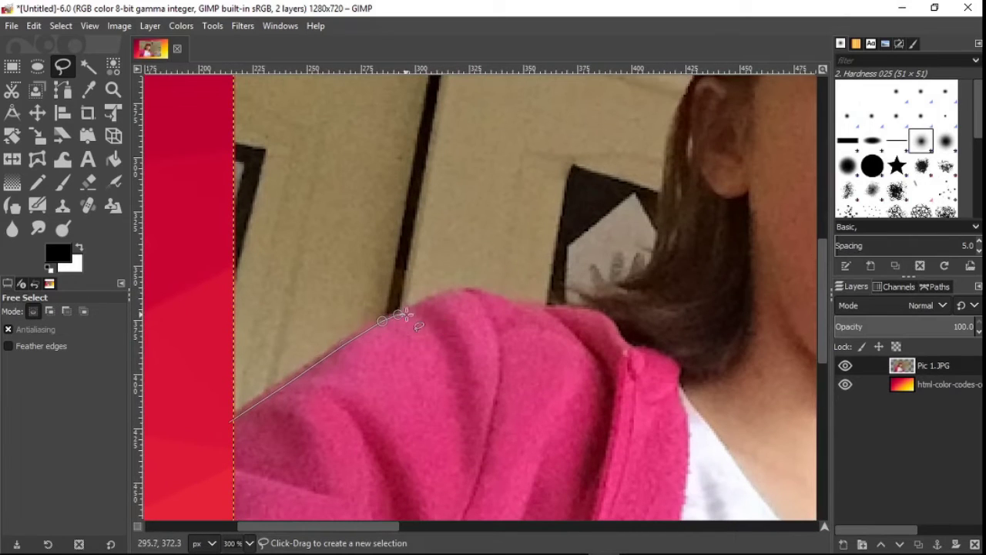
pyautogui.click(428, 299)
pyautogui.click(441, 296)
pyautogui.click(450, 292)
pyautogui.click(495, 295)
pyautogui.click(568, 309)
pyautogui.click(589, 304)
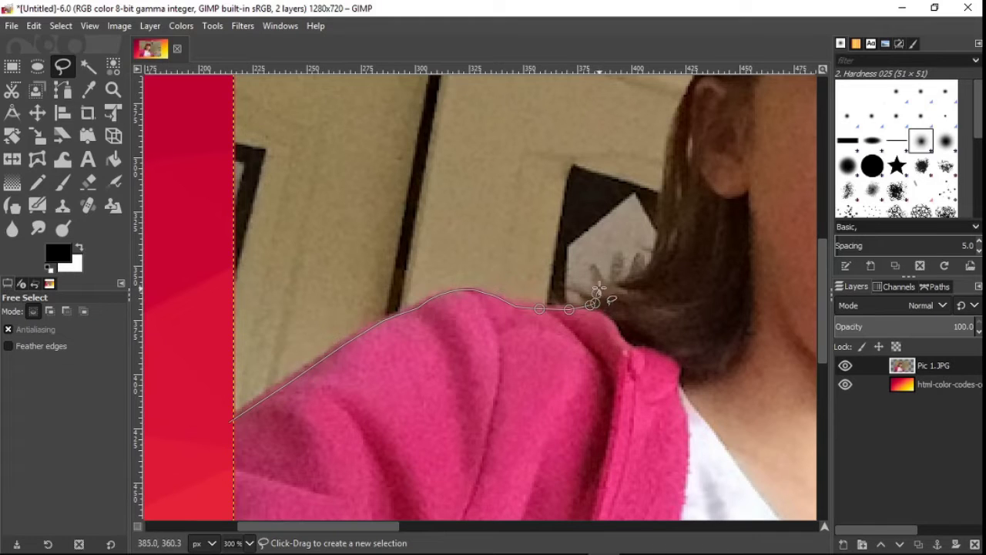
# - Trace the outline around the flicked hair ends above the shoulder and up the outer edge of the hair
pyautogui.click(609, 285)
pyautogui.click(629, 285)
pyautogui.click(640, 282)
pyautogui.click(650, 275)
pyautogui.click(654, 264)
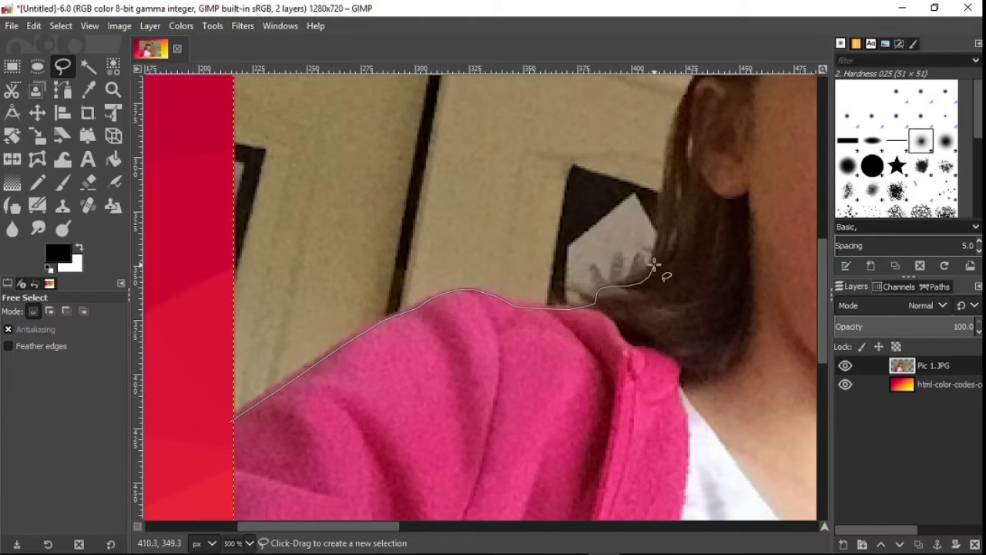
pyautogui.moveTo(658, 213); pyautogui.dragTo(532, 264)
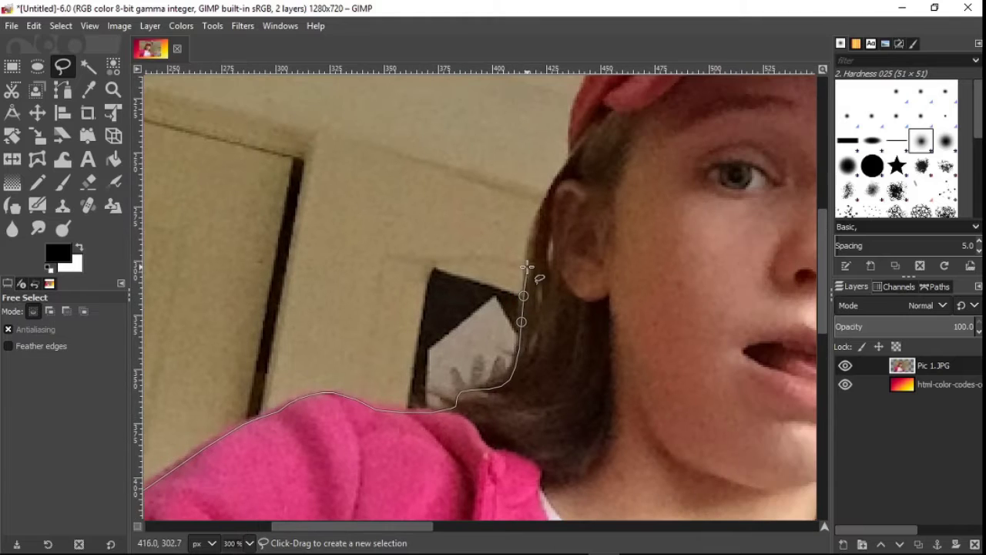
# - Extend the outline up the hair past the ear to the lower back edge of the red cap
pyautogui.click(527, 266)
pyautogui.click(530, 248)
pyautogui.click(532, 225)
pyautogui.click(556, 179)
pyautogui.click(572, 156)
pyautogui.moveTo(570, 158); pyautogui.dragTo(484, 260)
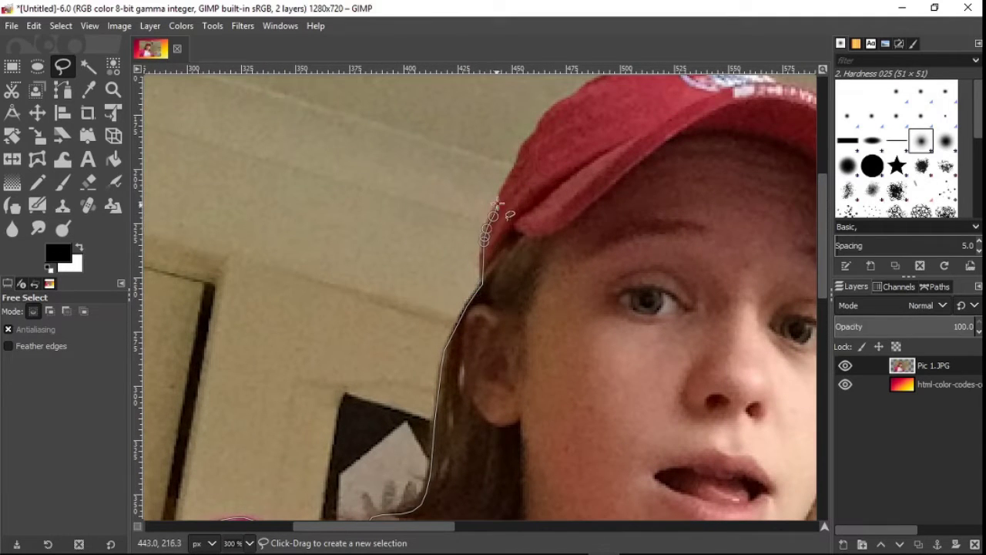
# - Trace the outline up the curved back of the red cap to the start of its crown
pyautogui.click(516, 171)
pyautogui.click(521, 152)
pyautogui.click(527, 141)
pyautogui.click(533, 137)
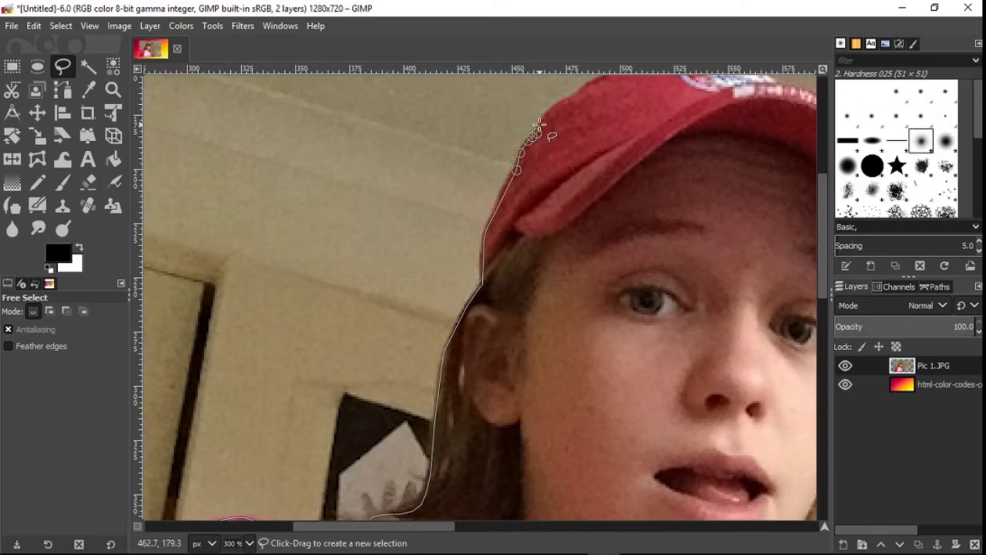
pyautogui.moveTo(585, 108); pyautogui.dragTo(529, 177)
pyautogui.click(540, 164)
pyautogui.click(555, 159)
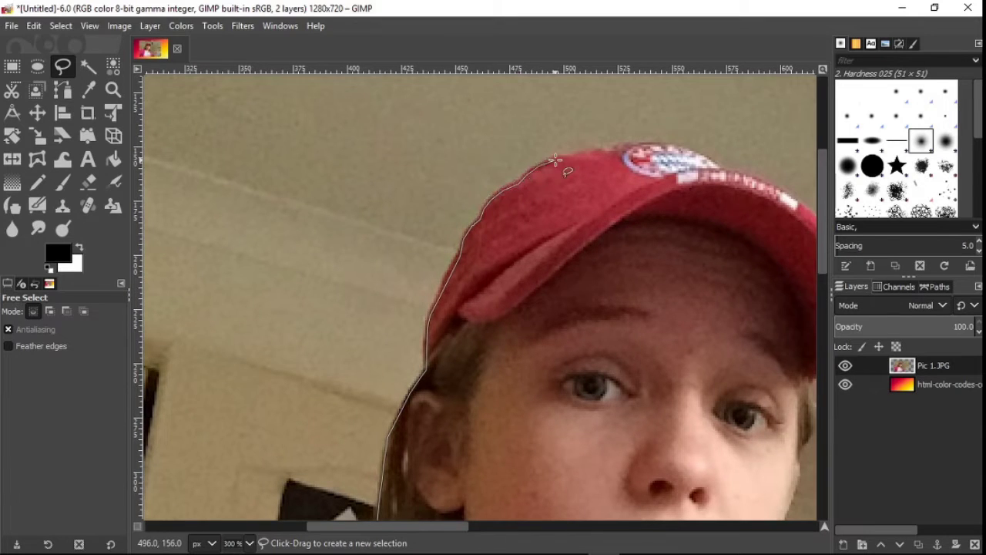
# - Continue the outline across the crown of the cap and just past the round badge
pyautogui.click(570, 158)
pyautogui.click(583, 155)
pyautogui.click(608, 148)
pyautogui.click(625, 145)
pyautogui.click(643, 144)
pyautogui.click(659, 144)
pyautogui.moveTo(677, 144); pyautogui.dragTo(546, 154)
pyautogui.click(577, 162)
pyautogui.press('+')
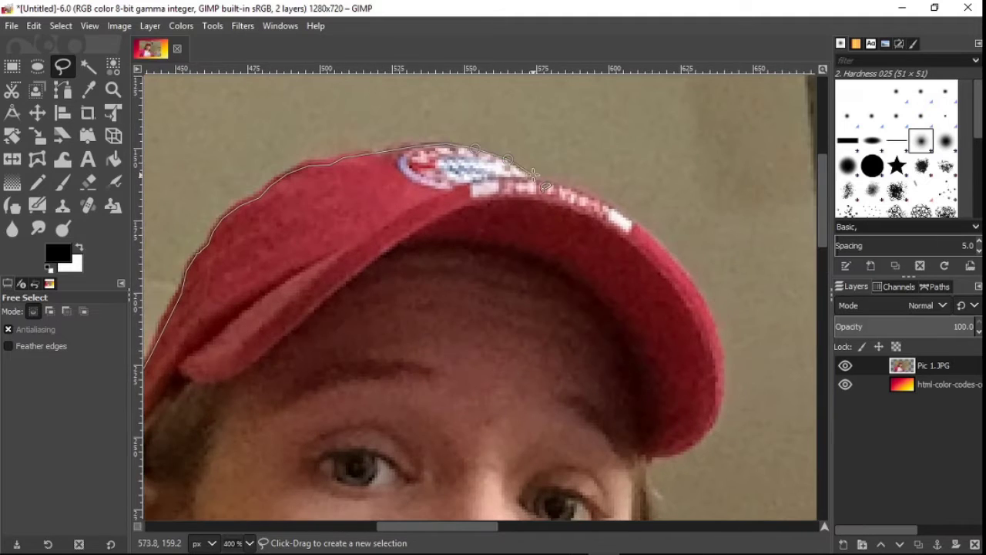
# - Trace the outline along the upper edge of the cap's brim, past the white lettering and down its outer curve
pyautogui.click(531, 177)
pyautogui.click(574, 191)
pyautogui.click(616, 212)
pyautogui.click(651, 235)
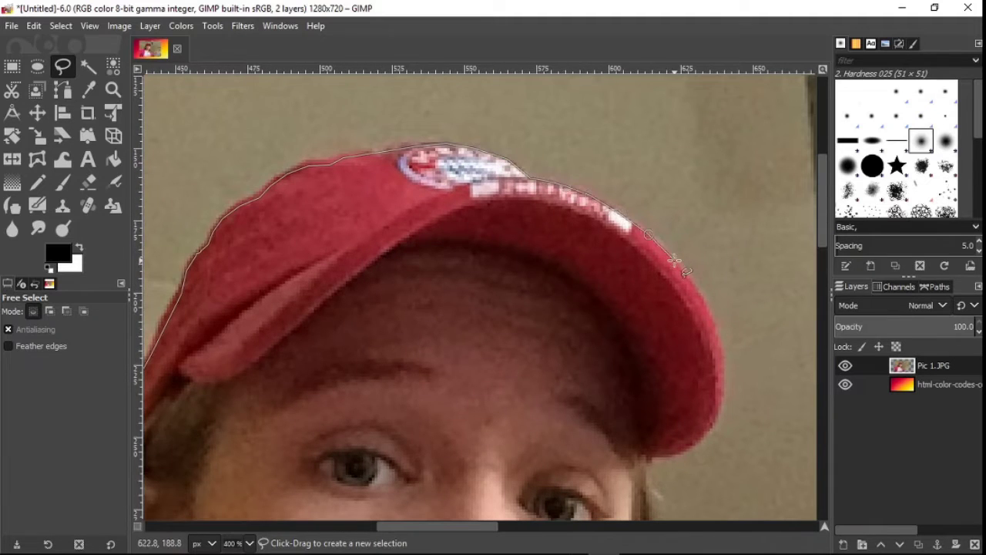
pyautogui.click(675, 260)
pyautogui.click(693, 284)
pyautogui.click(702, 301)
pyautogui.click(712, 323)
# - Trace the outline around the brim's tip and back along its underside towards the face
pyautogui.click(724, 379)
pyautogui.click(720, 406)
pyautogui.click(711, 427)
pyautogui.click(680, 450)
pyautogui.click(663, 454)
pyautogui.click(648, 456)
pyautogui.scroll(-3, 646, 460)
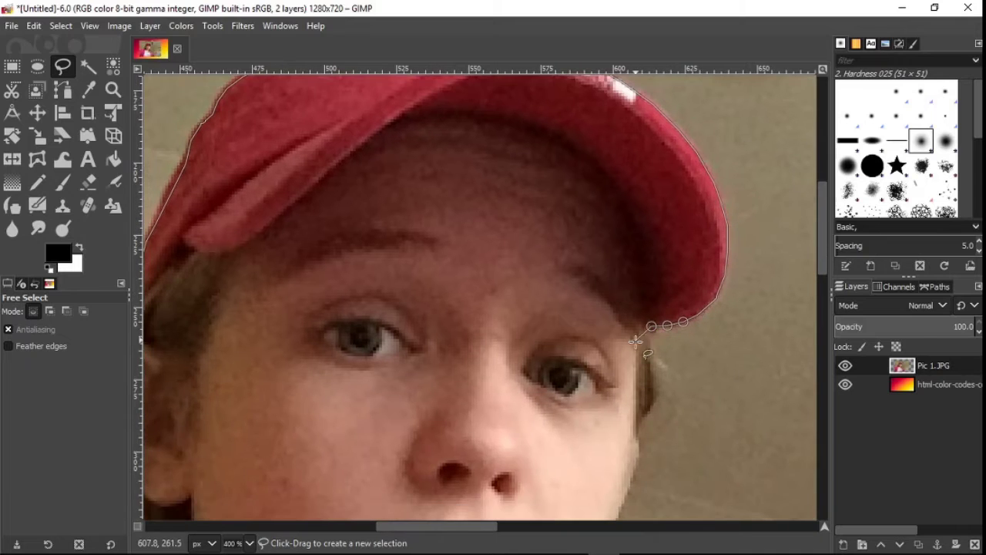
# - Bring the outline from under the brim down the side of the face to the loose hair beside the mouth
pyautogui.click(637, 332)
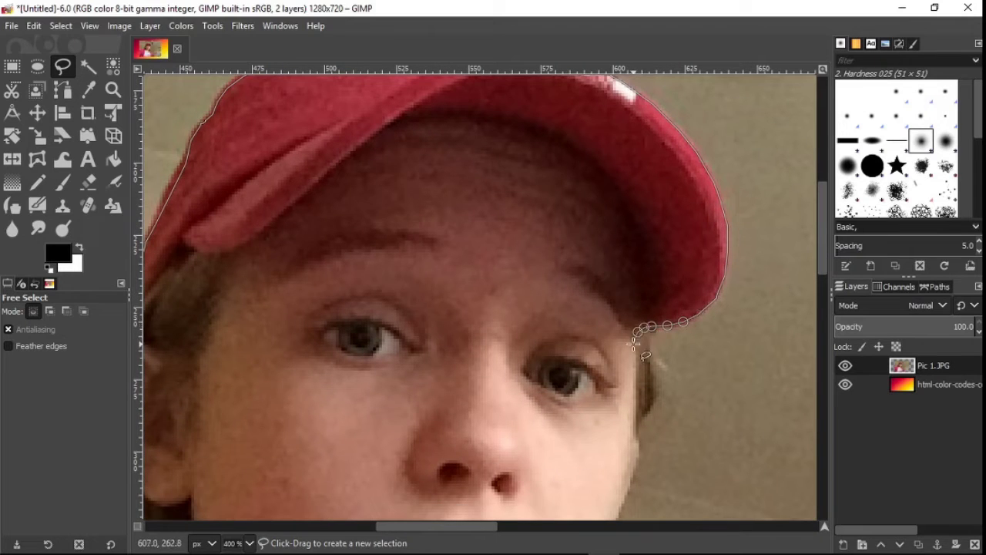
pyautogui.click(634, 445)
pyautogui.scroll(-3, 634, 460)
pyautogui.click(600, 397)
pyautogui.scroll(-3, 597, 389)
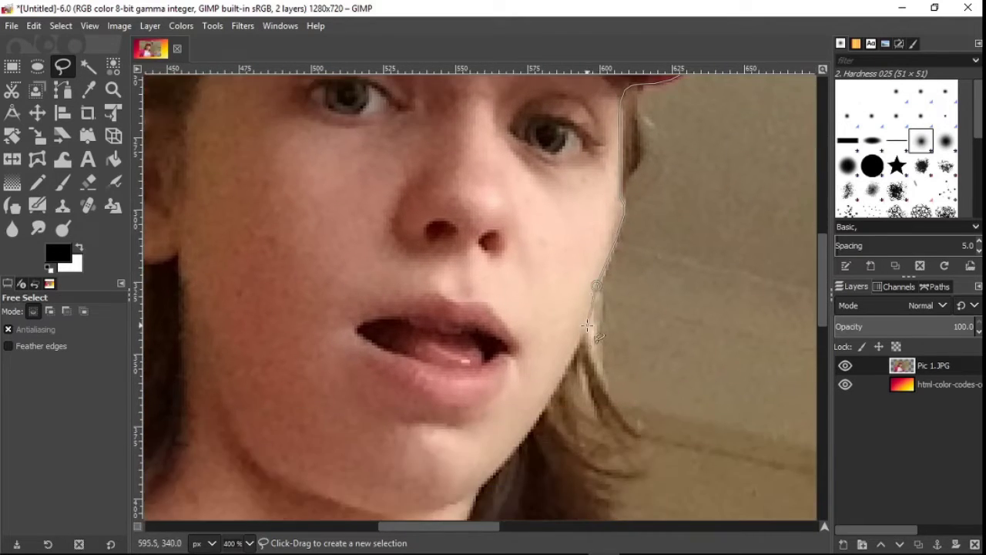
pyautogui.click(587, 327)
pyautogui.scroll(-3, 587, 326)
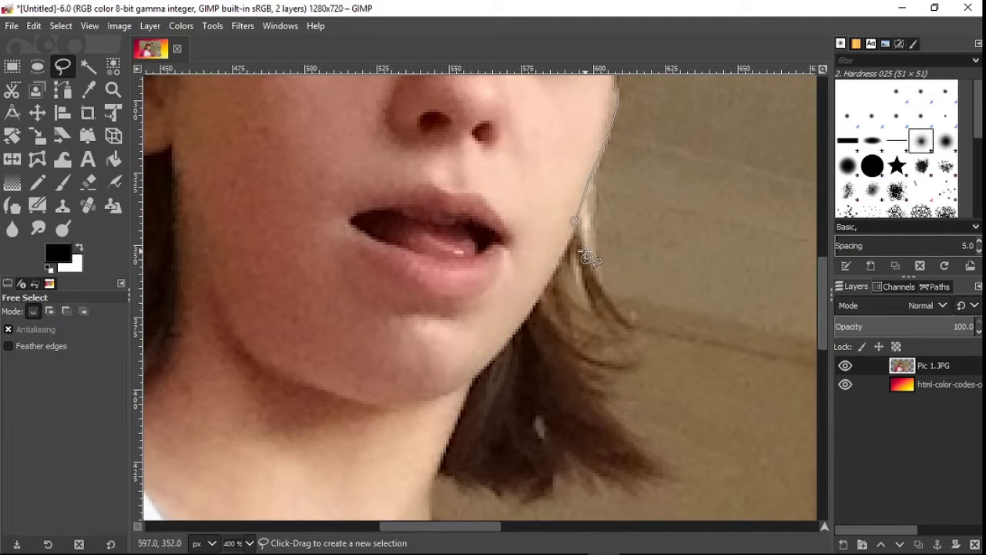
# - Trace the outline down to the tip of the uppermost loose hair strand and back in towards the hair
pyautogui.click(596, 282)
pyautogui.click(611, 308)
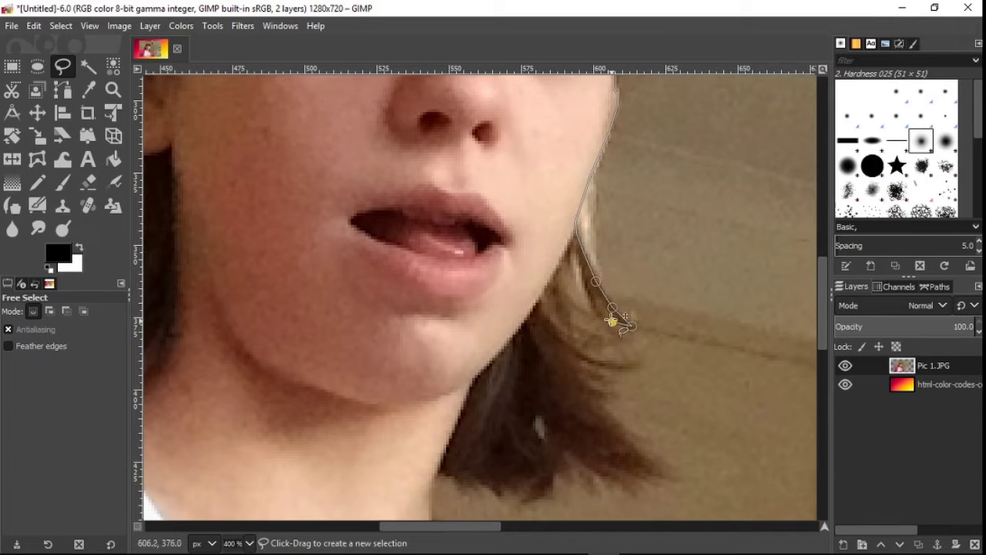
pyautogui.click(632, 326)
pyautogui.click(613, 320)
pyautogui.click(600, 315)
pyautogui.click(602, 342)
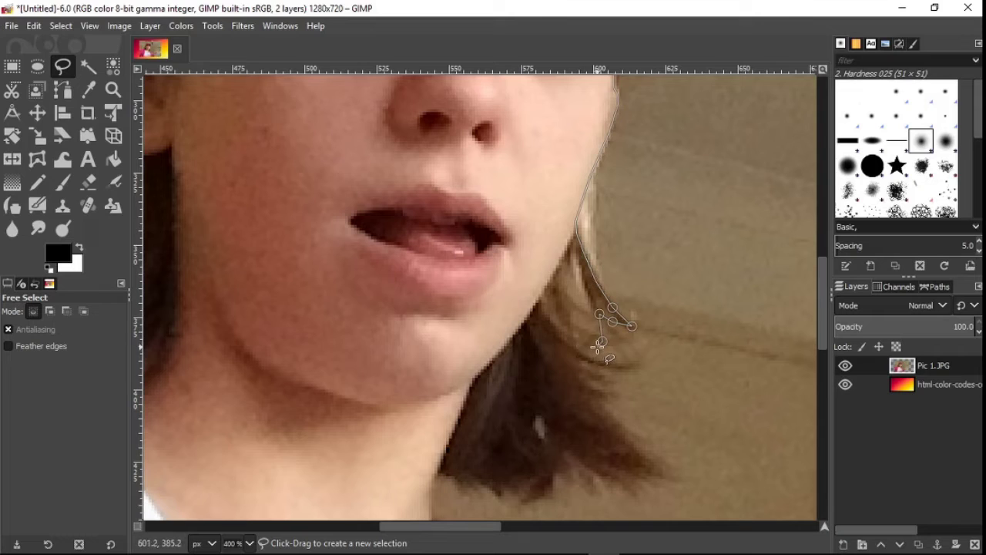
# - Trace the outline along the upper edge and around the tip of the thin hair strand below it
pyautogui.click(596, 347)
pyautogui.click(575, 349)
pyautogui.click(586, 359)
pyautogui.click(611, 362)
pyautogui.click(640, 362)
pyautogui.click(638, 370)
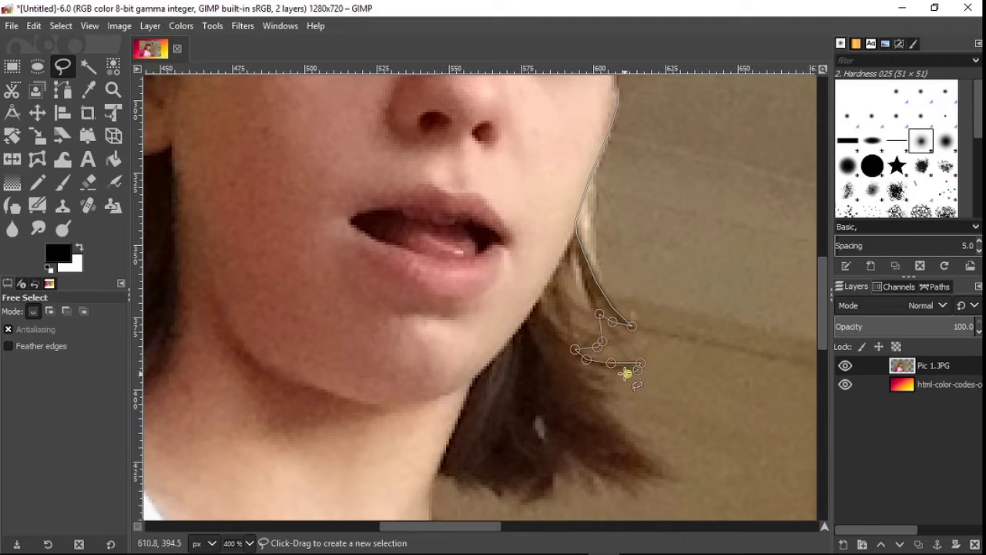
# - Continue the outline down the outer edge of the hair and around its pointed lower tips
pyautogui.click(585, 372)
pyautogui.click(597, 404)
pyautogui.click(617, 424)
pyautogui.click(638, 447)
pyautogui.click(675, 475)
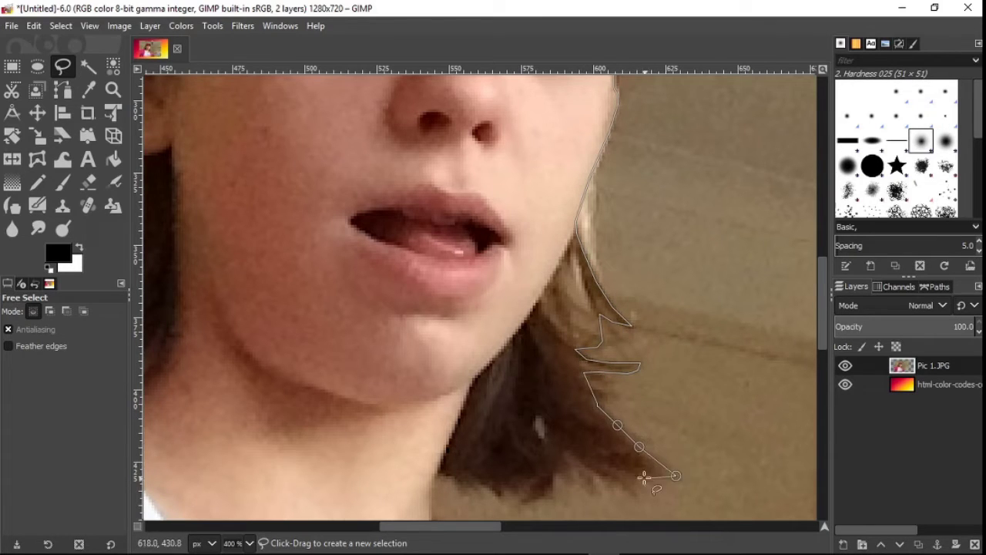
pyautogui.click(633, 476)
pyautogui.click(641, 490)
pyautogui.click(636, 497)
pyautogui.click(590, 465)
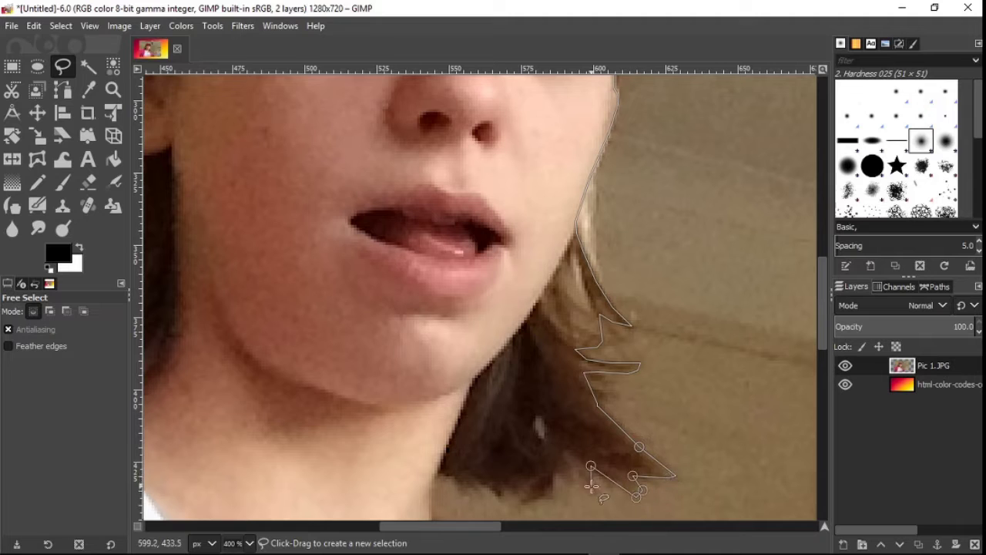
# - Trace the jagged underside of the hair back to the side of the neck
pyautogui.click(550, 465)
pyautogui.click(550, 497)
pyautogui.scroll(-1, 550, 498)
pyautogui.click(535, 460)
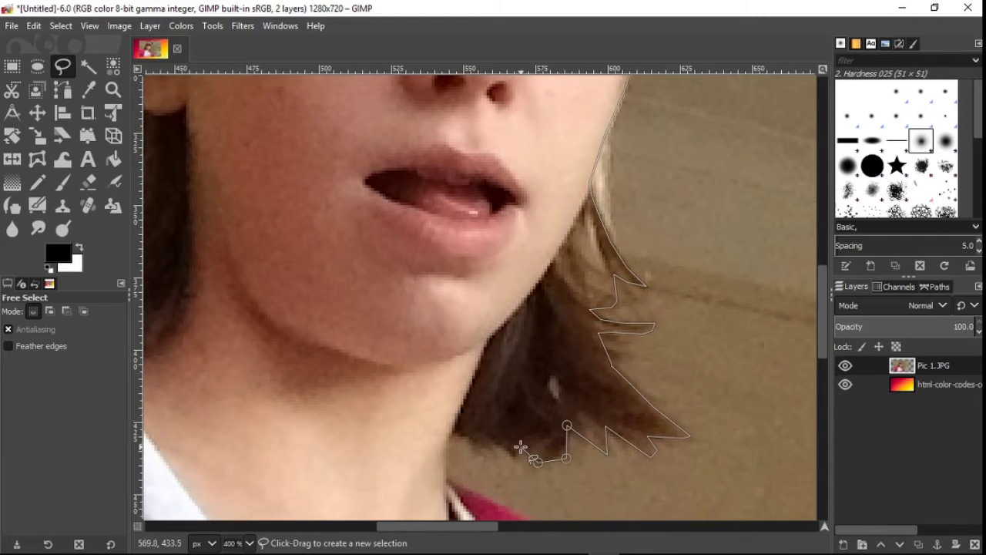
pyautogui.click(517, 449)
pyautogui.click(495, 442)
pyautogui.click(488, 449)
pyautogui.click(475, 451)
pyautogui.click(461, 442)
pyautogui.click(471, 433)
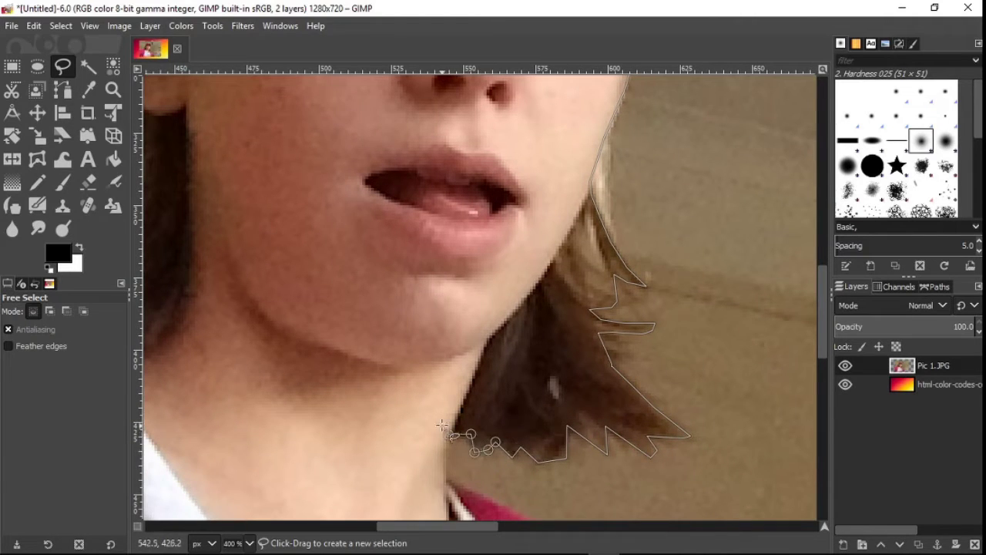
# - Take the outline down the neck and along the sloping upper edge of the jacket's other shoulder
pyautogui.click(446, 481)
pyautogui.scroll(-2, 446, 481)
pyautogui.hscroll(1, 446, 481)
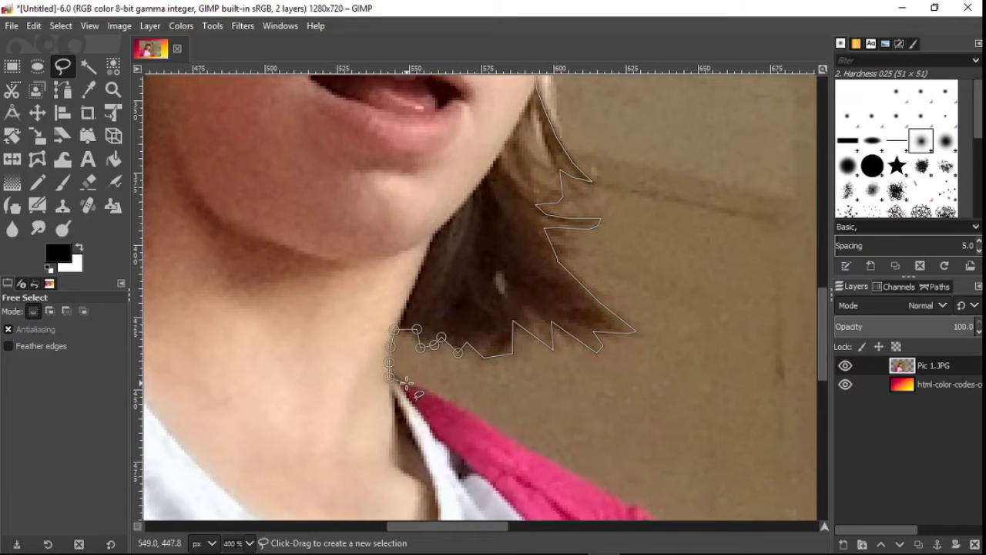
pyautogui.click(510, 440)
pyautogui.scroll(-2, 550, 463)
pyautogui.hscroll(2, 550, 463)
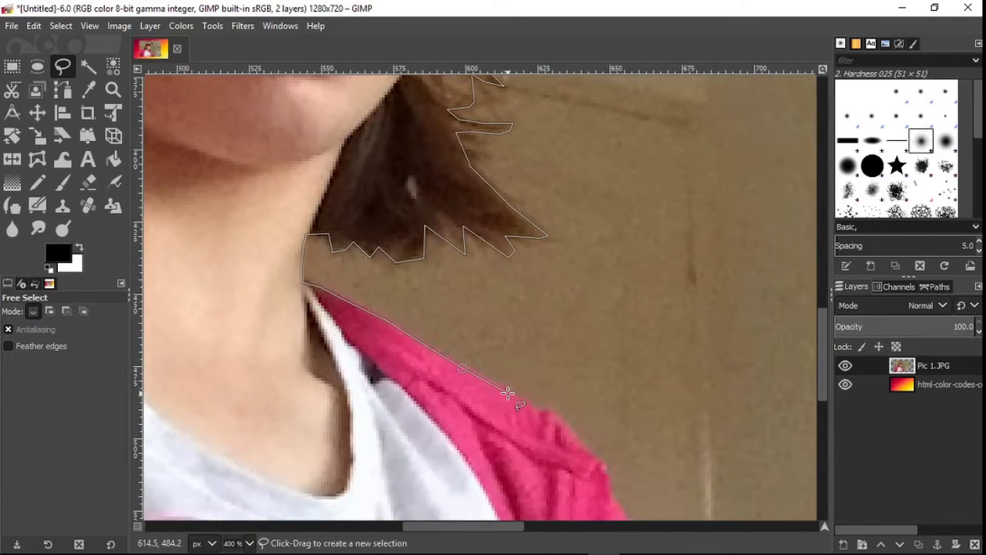
pyautogui.click(506, 393)
pyautogui.scroll(-2, 596, 463)
pyautogui.hscroll(2, 596, 462)
# - Trace the outline around the outer corner of the jacket's shoulder seam
pyautogui.click(533, 401)
pyautogui.click(535, 415)
pyautogui.click(537, 431)
pyautogui.scroll(-2, 556, 451)
pyautogui.hscroll(2, 556, 452)
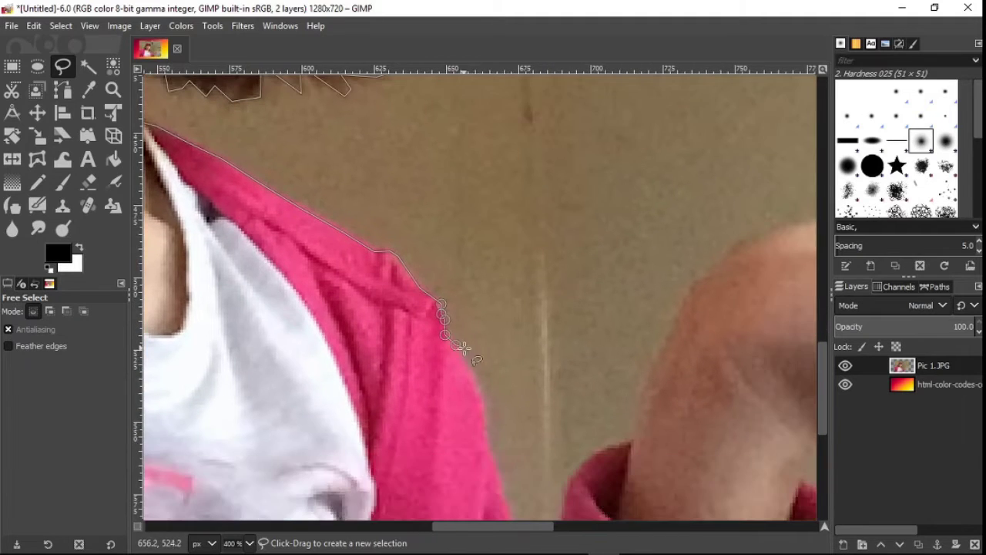
# - Continue the outline down the jacket's outer edge from the shoulder to just above the raised sleeve
pyautogui.click(477, 400)
pyautogui.click(482, 432)
pyautogui.scroll(-2, 490, 462)
pyautogui.hscroll(2, 490, 461)
pyautogui.scroll(-1, 412, 337)
pyautogui.hscroll(1, 412, 337)
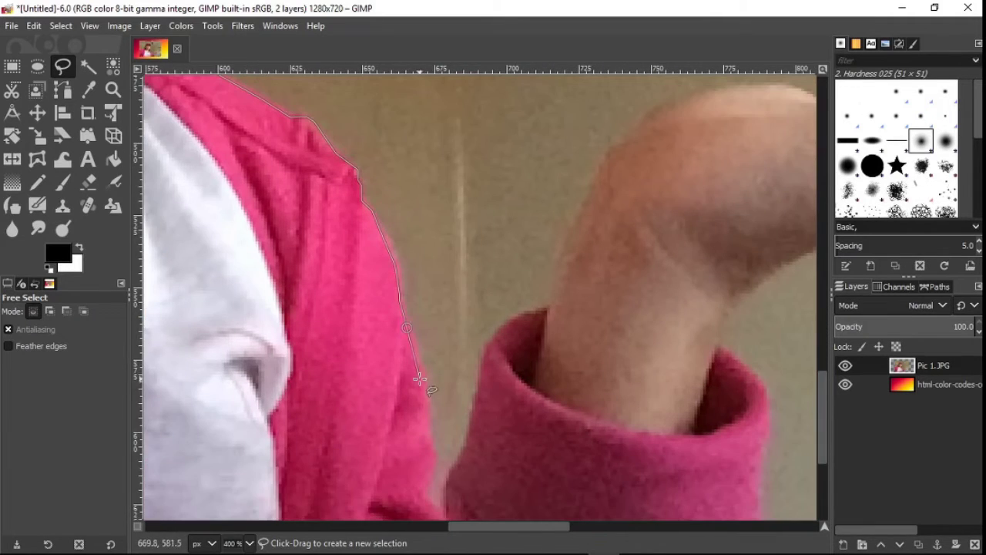
pyautogui.click(423, 382)
pyautogui.click(429, 467)
pyautogui.click(415, 502)
# - Trace around the notch between the jacket and the raised sleeve, following the cuff's inner side up to its rim
pyautogui.scroll(-3, 416, 501)
pyautogui.hscroll(1, 416, 501)
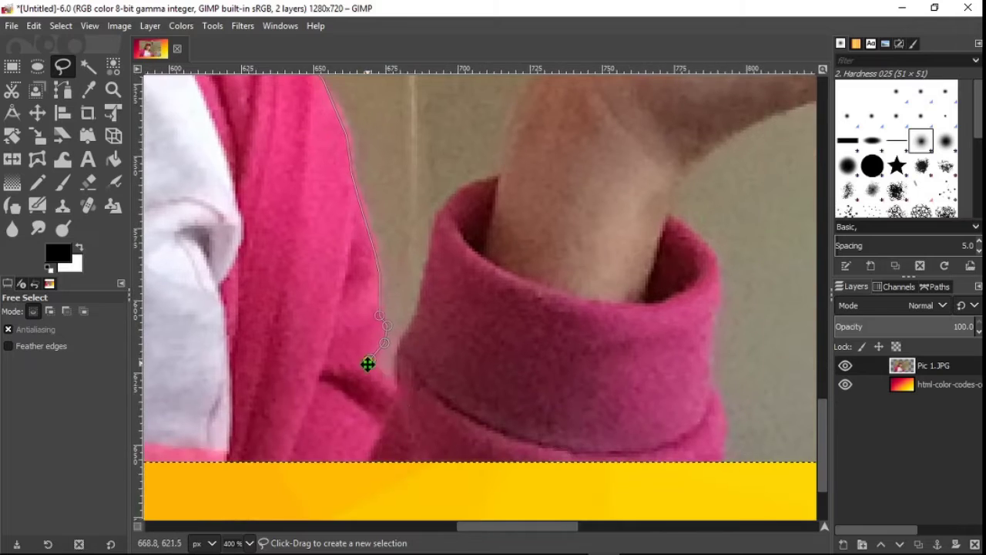
pyautogui.click(397, 380)
pyautogui.click(420, 305)
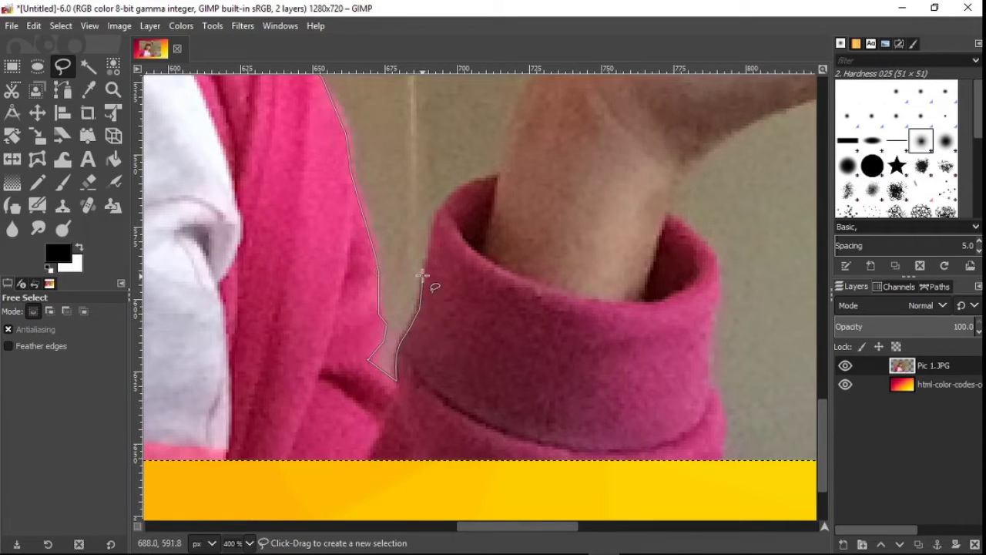
pyautogui.click(431, 244)
pyautogui.click(437, 216)
pyautogui.click(448, 202)
pyautogui.click(458, 191)
pyautogui.scroll(3, 463, 295)
pyautogui.hscroll(1, 463, 295)
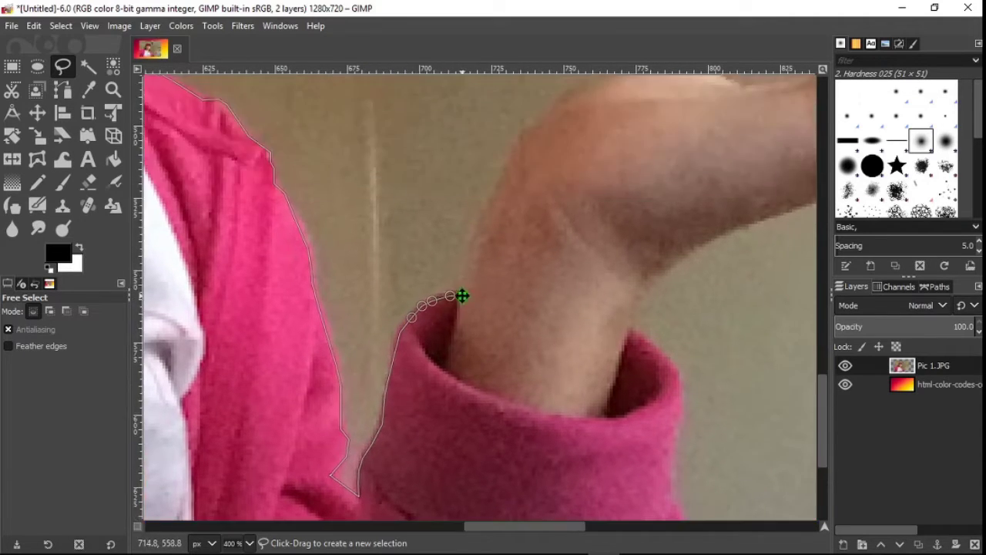
# - Take the outline from the cuff rim up the forearm to the start of the wrist bend
pyautogui.click(463, 295)
pyautogui.click(471, 241)
pyautogui.click(483, 218)
pyautogui.click(526, 134)
pyautogui.click(544, 128)
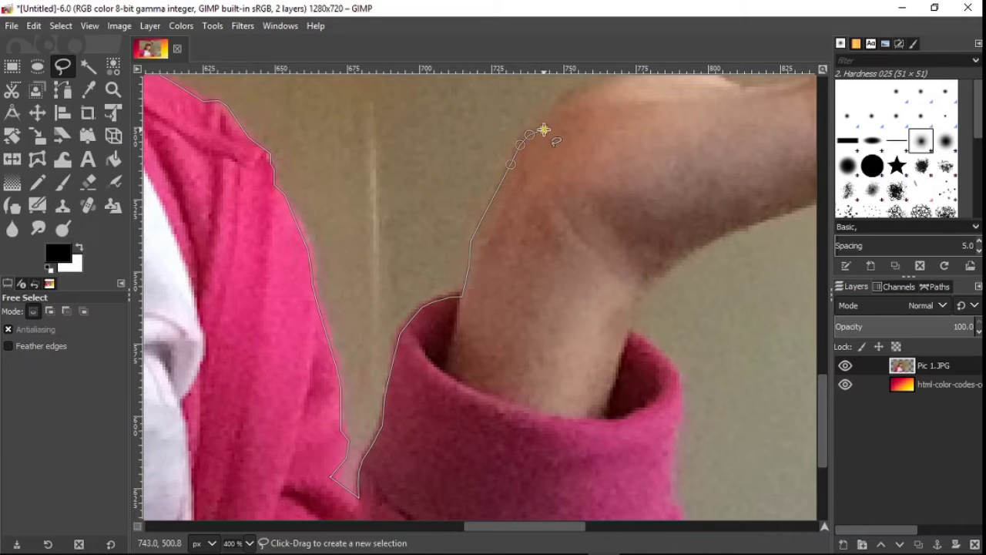
# - Trace the outline over the top of the bent wrist to the dip before the palm
pyautogui.scroll(3, 543, 130)
pyautogui.hscroll(1, 544, 130)
pyautogui.click(484, 218)
pyautogui.click(501, 203)
pyautogui.click(539, 189)
pyautogui.click(596, 182)
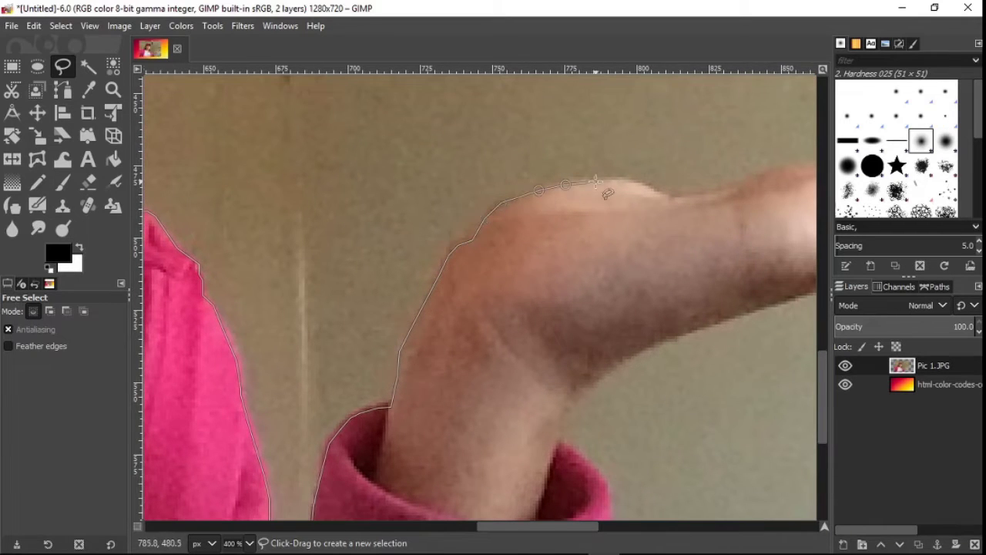
pyautogui.click(626, 181)
pyautogui.click(667, 199)
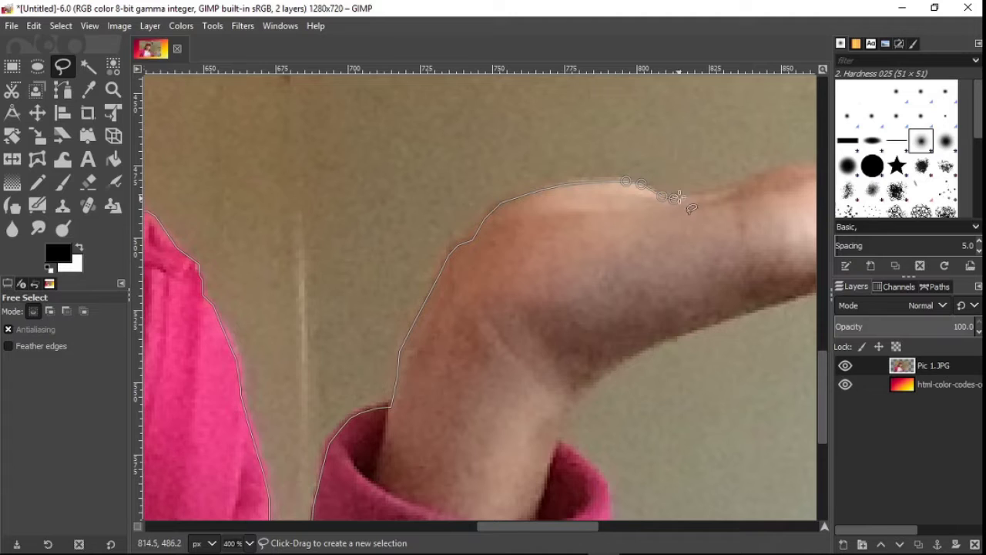
# - Follow the upper edge of the palm to the base of the fingers
pyautogui.hscroll(5, 686, 202)
pyautogui.click(540, 225)
pyautogui.click(567, 214)
pyautogui.click(594, 205)
pyautogui.click(632, 205)
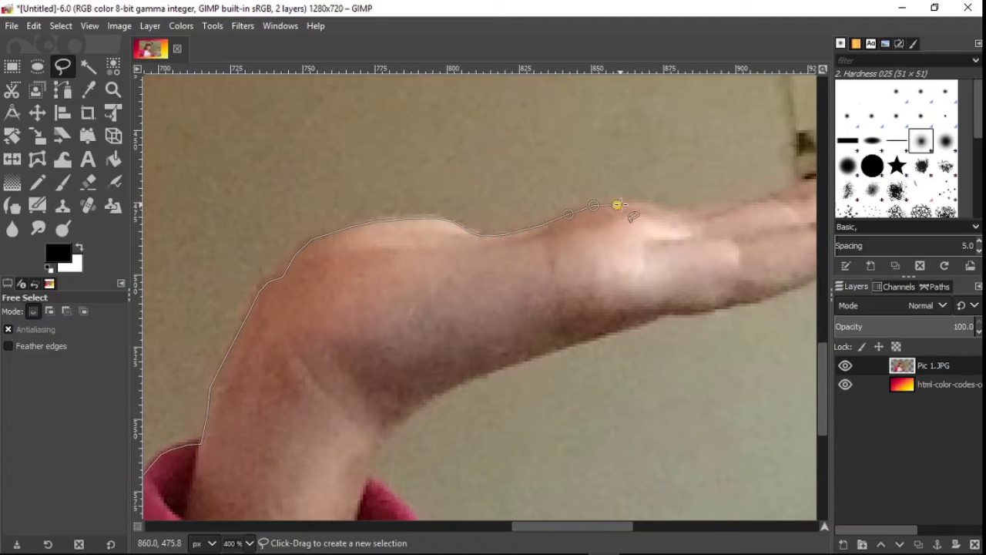
pyautogui.click(642, 205)
pyautogui.click(659, 207)
pyautogui.click(672, 213)
# - Continue the outline along the upper edge of the fingers and around the outermost fingertip
pyautogui.hscroll(5, 691, 220)
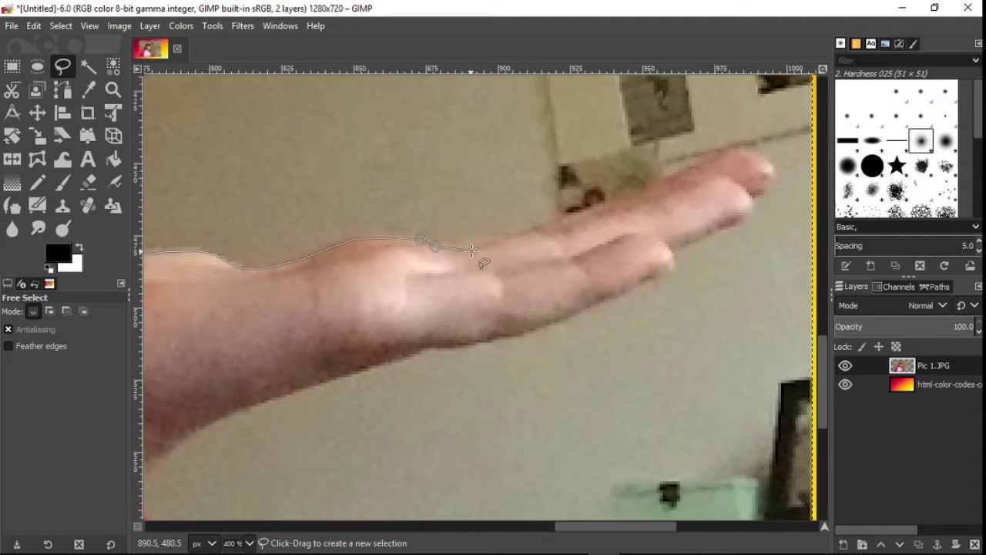
pyautogui.click(660, 185)
pyautogui.click(674, 179)
pyautogui.click(690, 169)
pyautogui.click(704, 162)
pyautogui.click(715, 156)
pyautogui.click(725, 154)
pyautogui.click(738, 152)
pyautogui.click(750, 155)
pyautogui.click(762, 162)
pyautogui.click(769, 172)
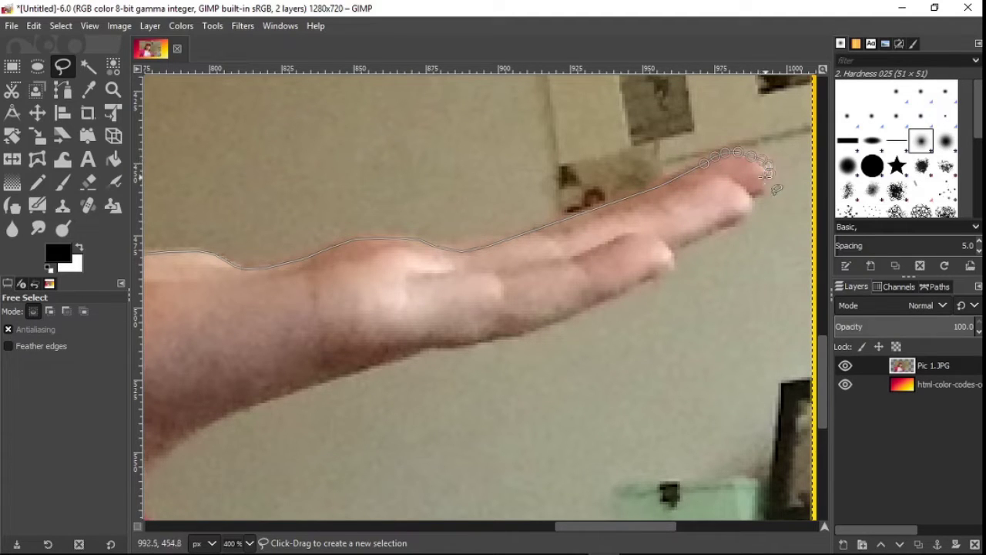
# - Trace around the remaining fingertips and back along the underside of the fingers
pyautogui.click(751, 194)
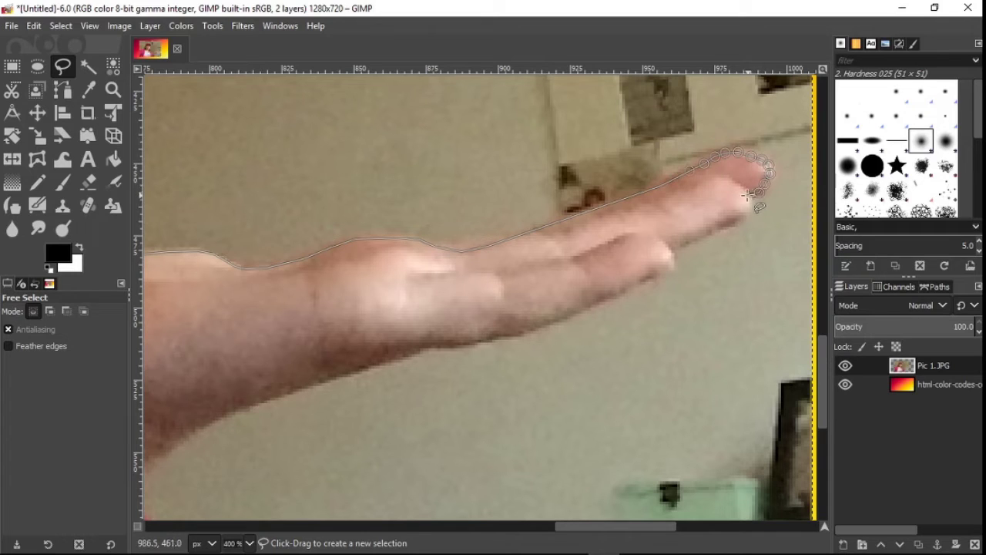
pyautogui.click(751, 209)
pyautogui.moveTo(664, 253); pyautogui.dragTo(671, 270)
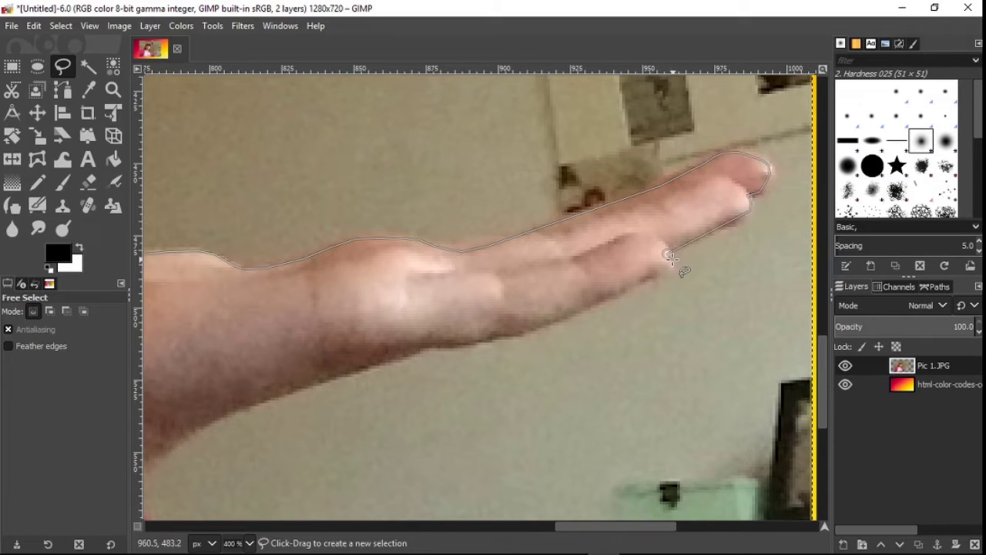
pyautogui.click(532, 330)
pyautogui.click(501, 336)
pyautogui.click(426, 343)
# - Take the outline along the underside of the hand to the inside of the wrist bend
pyautogui.scroll(-2, 454, 335)
pyautogui.hscroll(-2, 455, 335)
pyautogui.click(284, 389)
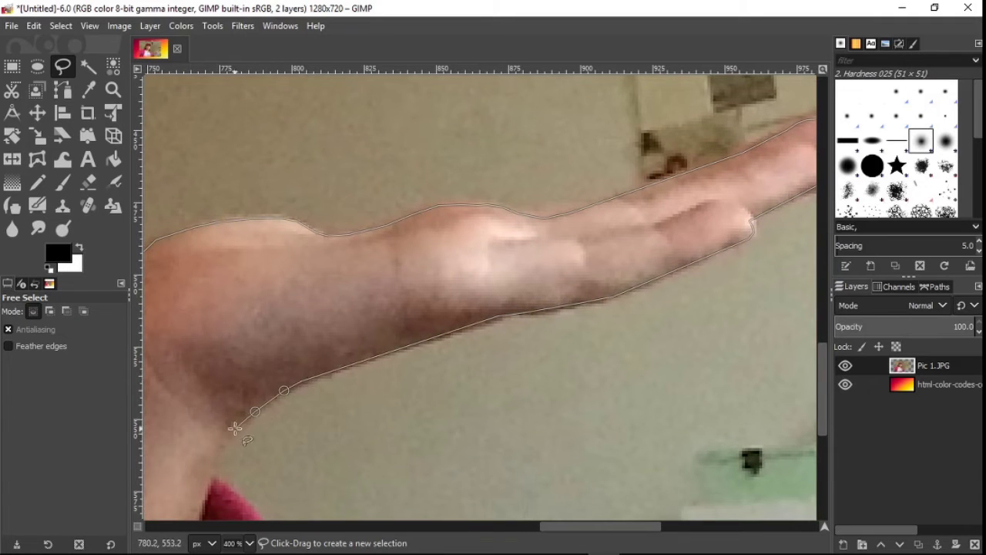
pyautogui.click(231, 435)
pyautogui.click(215, 451)
# - Bring the outline down to the cuff and around the far side of its rim
pyautogui.scroll(-3, 280, 375)
pyautogui.hscroll(-3, 280, 374)
pyautogui.click(304, 370)
pyautogui.click(318, 377)
pyautogui.click(333, 392)
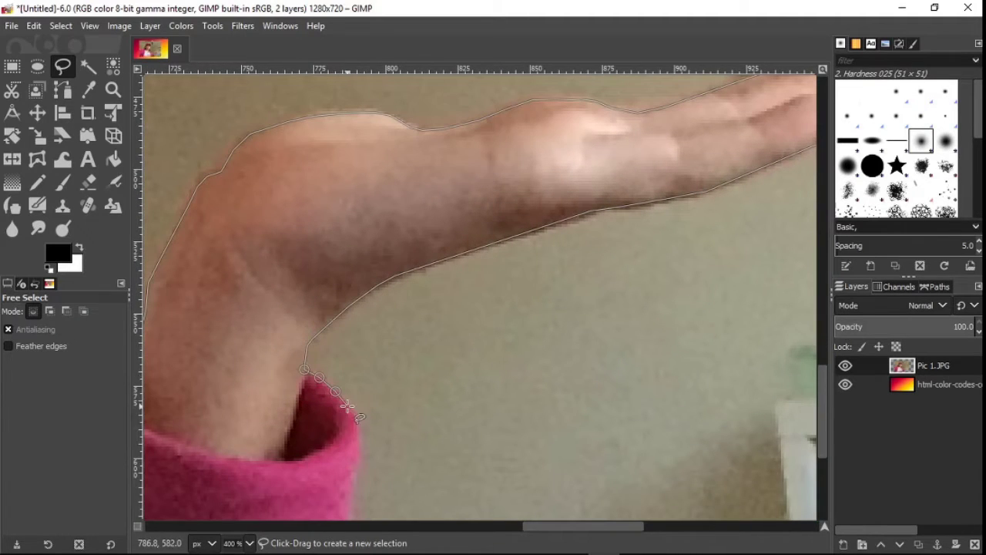
pyautogui.click(342, 403)
pyautogui.click(349, 414)
# - Trace the outline down the cuff's outer side towards the photo's bottom edge
pyautogui.scroll(-3, 354, 420)
pyautogui.hscroll(-1, 354, 420)
pyautogui.click(377, 294)
pyautogui.click(378, 310)
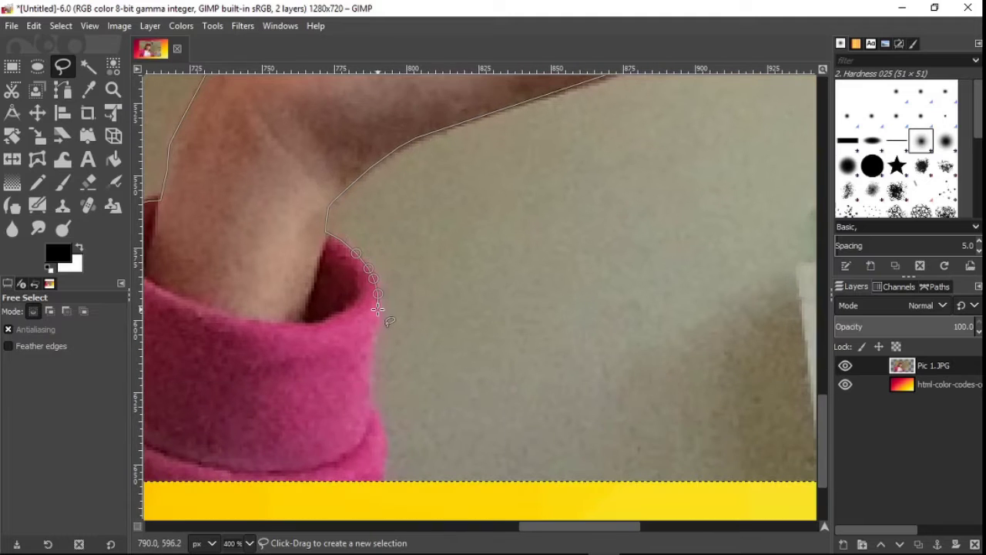
pyautogui.click(370, 350)
pyautogui.click(364, 371)
pyautogui.click(369, 408)
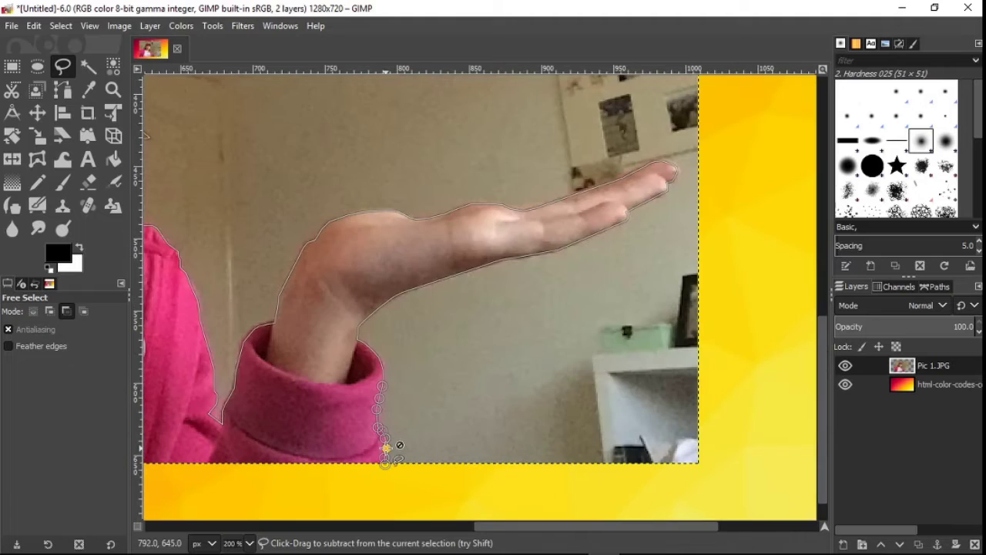
# - Examine the traced outline around the hair, jacket and outstretched hand
pyautogui.scroll(-1, 385, 453)
pyautogui.scroll(-2, 385, 435)
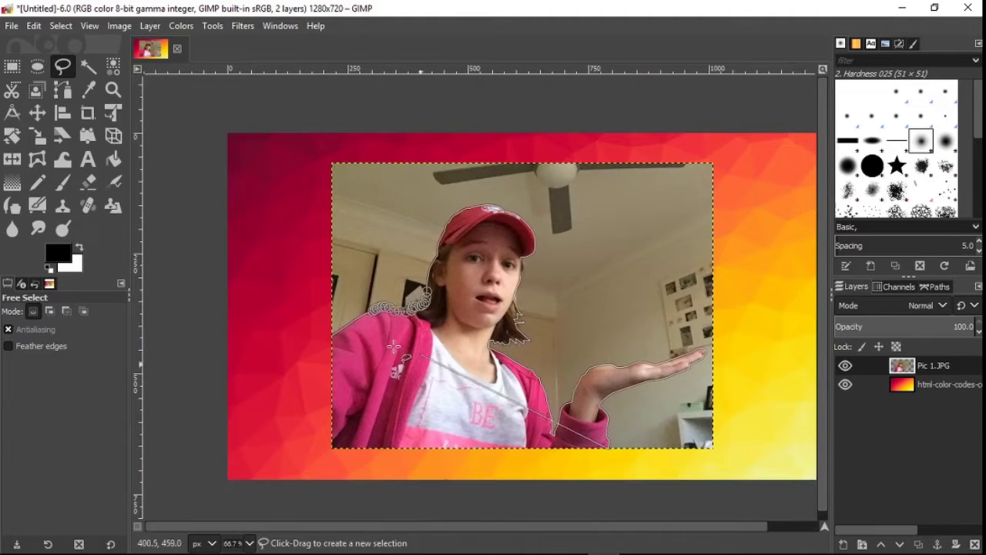
pyautogui.moveTo(394, 347)
pyautogui.mouseDown()
pyautogui.moveTo(434, 258)
pyautogui.moveTo(486, 216)
pyautogui.moveTo(520, 239)
pyautogui.moveTo(504, 327)
pyautogui.moveTo(549, 370)
pyautogui.moveTo(560, 402)
pyautogui.moveTo(519, 363)
pyautogui.moveTo(565, 329)
pyautogui.moveTo(684, 346)
pyautogui.moveTo(600, 385)
pyautogui.moveTo(579, 427)
pyautogui.moveTo(556, 394)
pyautogui.moveTo(565, 413)
pyautogui.moveTo(599, 365)
pyautogui.moveTo(466, 332)
pyautogui.moveTo(401, 262)
pyautogui.moveTo(456, 305)
pyautogui.mouseUp()
pyautogui.scroll(6, 457, 305)
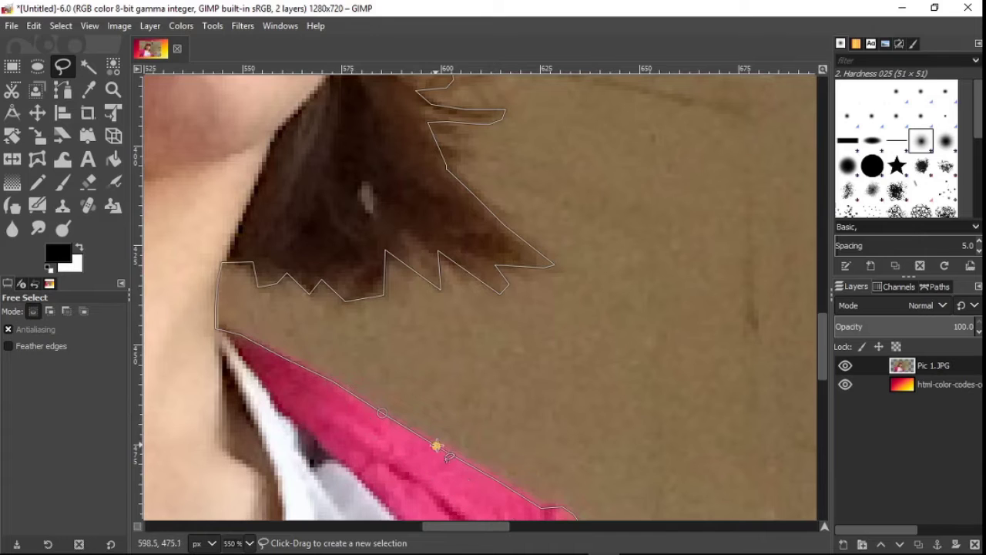
pyautogui.scroll(-3, 461, 415)
pyautogui.scroll(-3, 461, 414)
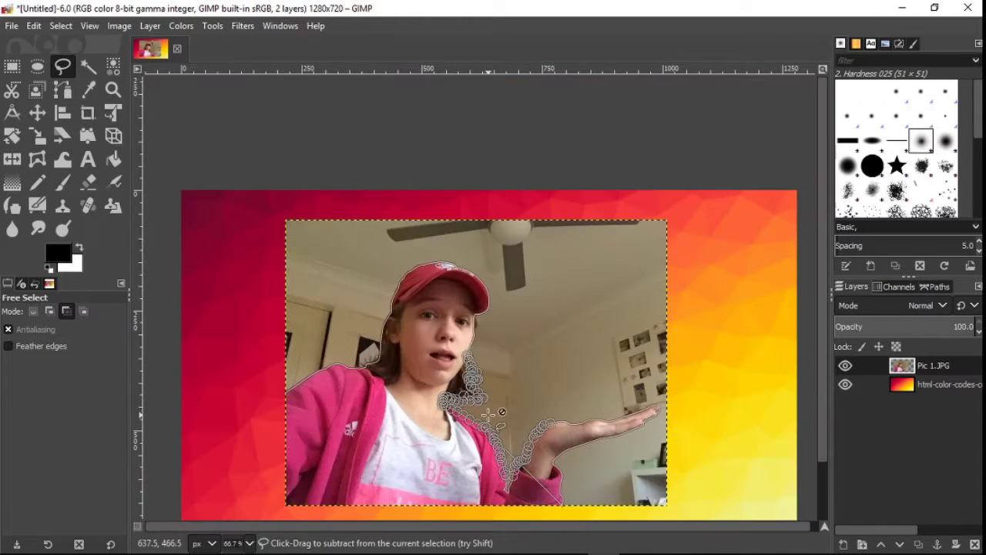
pyautogui.scroll(1, 454, 336)
pyautogui.scroll(2, 473, 357)
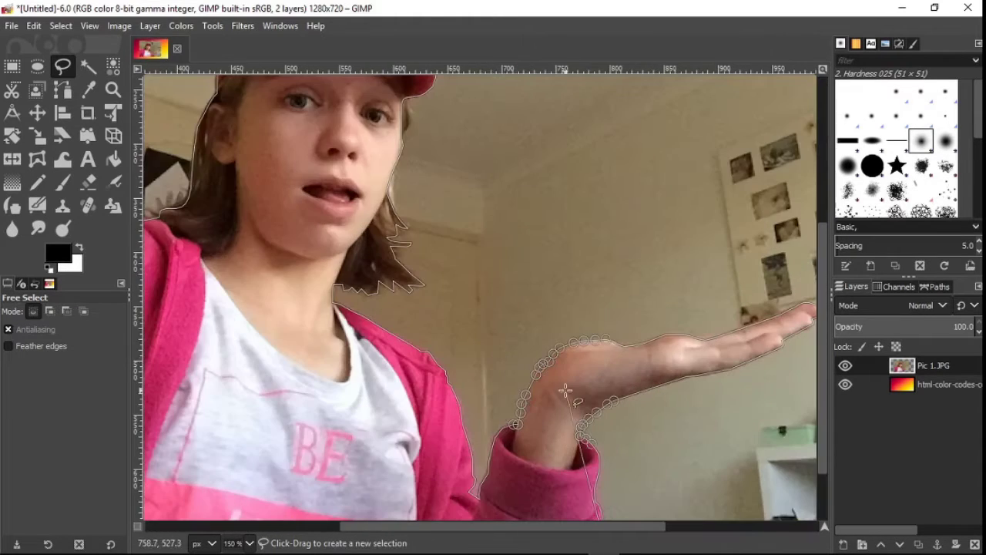
# - Run the outline from the sleeve below the photo's bottom edge to beyond its bottom-left corner
pyautogui.scroll(-3, 563, 392)
pyautogui.click(606, 405)
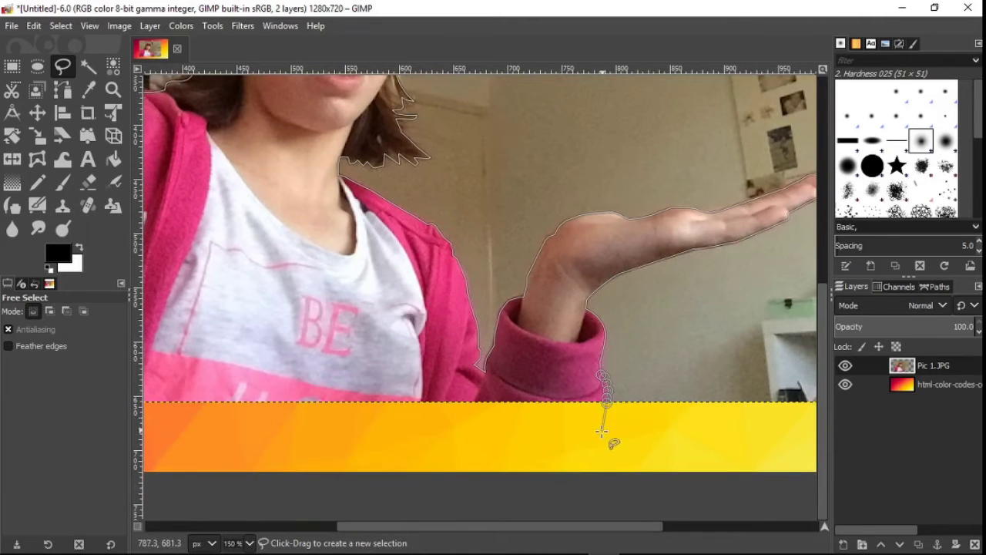
pyautogui.scroll(-1, 352, 451)
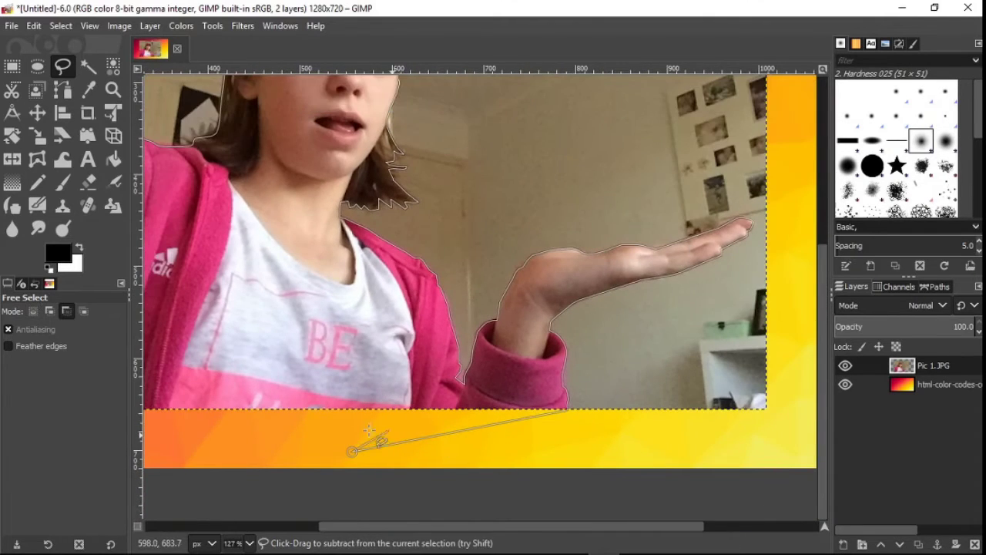
pyautogui.scroll(-2, 349, 428)
pyautogui.scroll(-2, 333, 402)
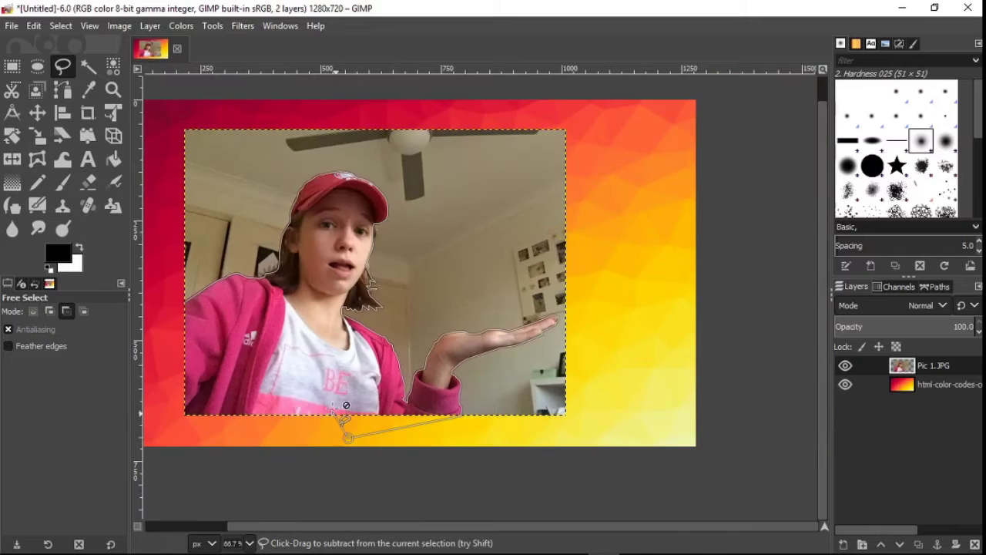
pyautogui.hscroll(-2, 280, 399)
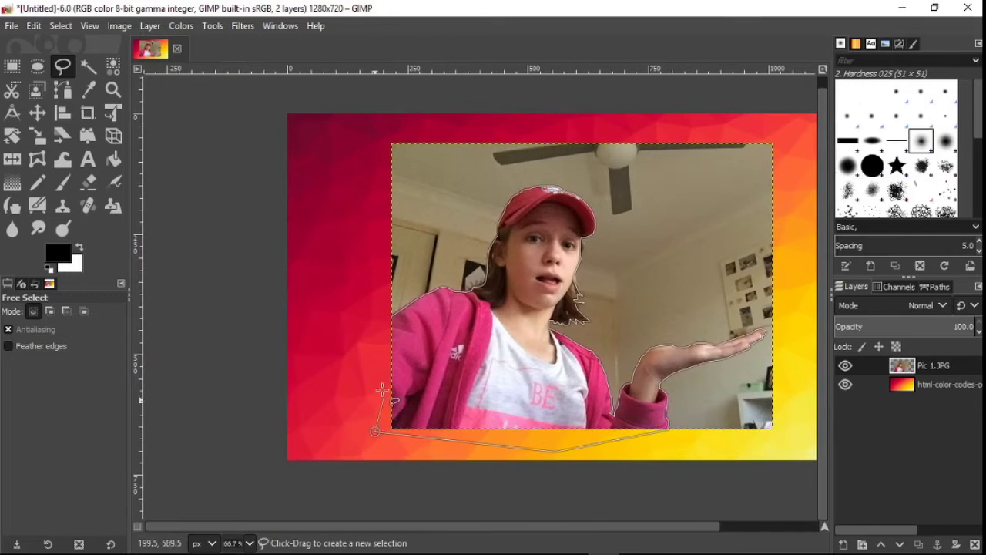
# - Close the outline at its starting point on the shoulder, passing outside the photo's left edge, and commit it as a selection
pyautogui.click(373, 368)
pyautogui.click(378, 331)
pyautogui.moveTo(391, 317); pyautogui.dragTo(443, 287)
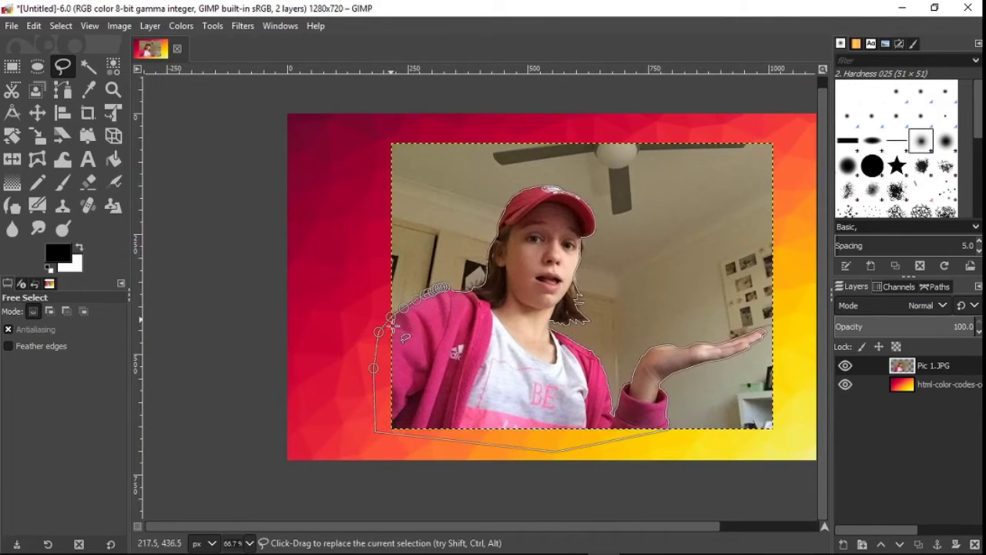
pyautogui.scroll(2, 348, 419)
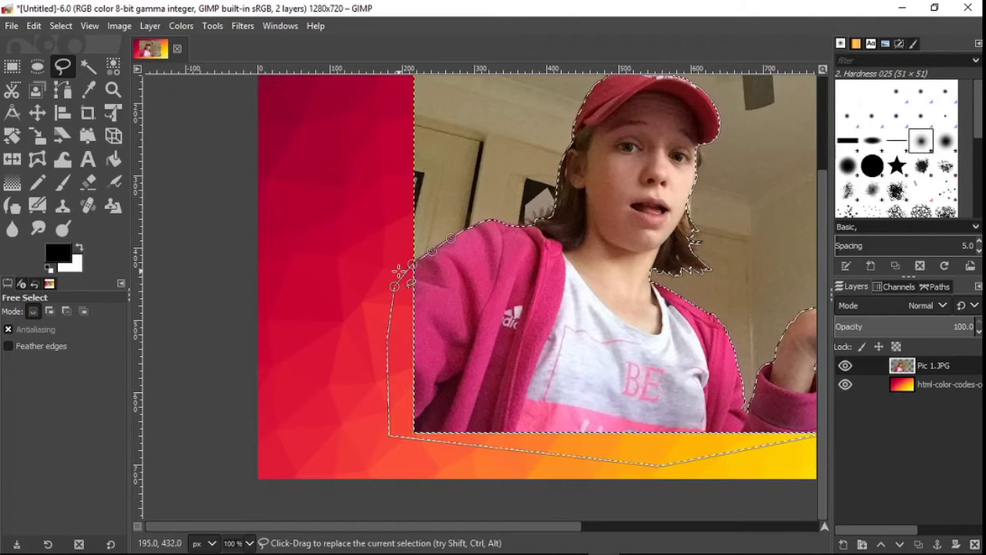
pyautogui.scroll(-1, 434, 300)
pyautogui.hscroll(3, 436, 305)
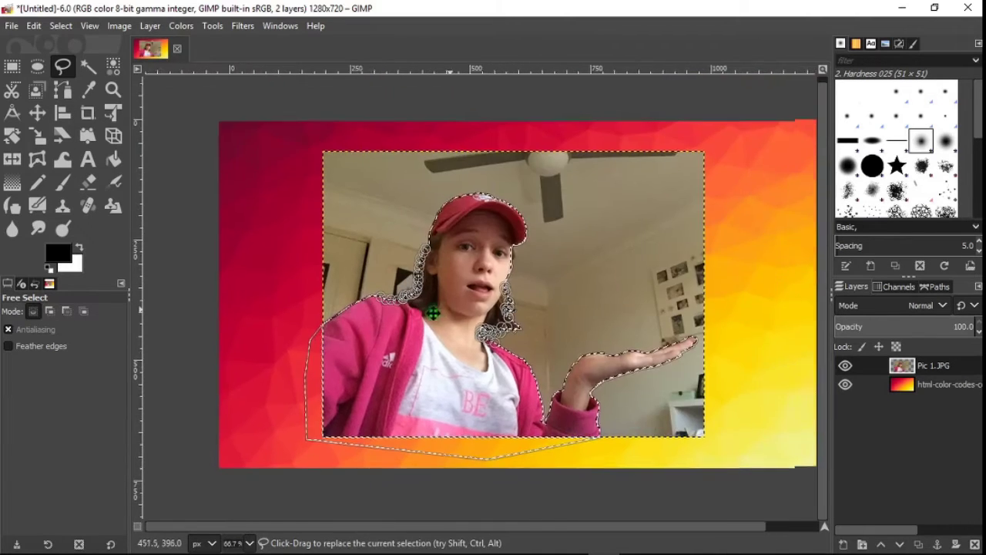
pyautogui.click(402, 452)
pyautogui.press('Return')
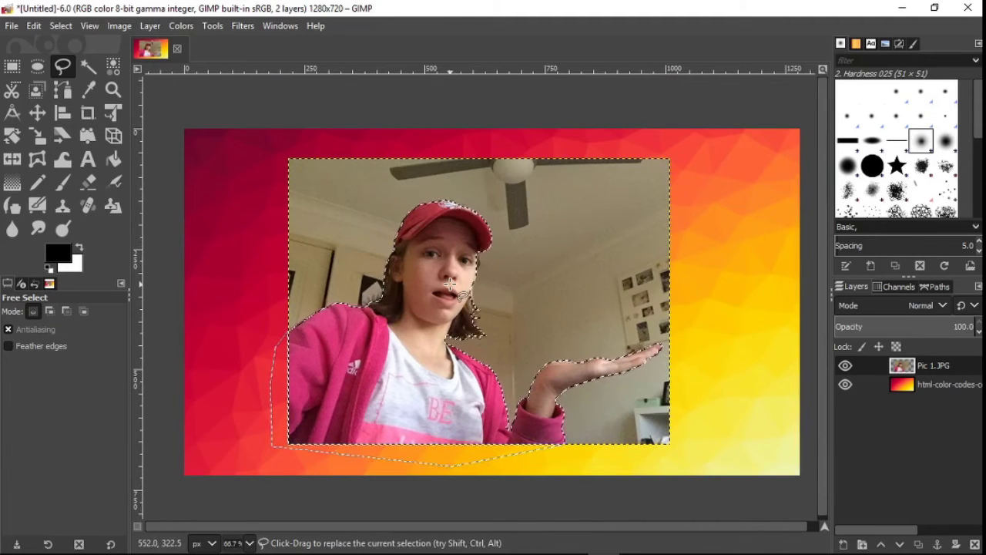
# - Invert the selection so that everything around the person is selected
pyautogui.click(31, 27)
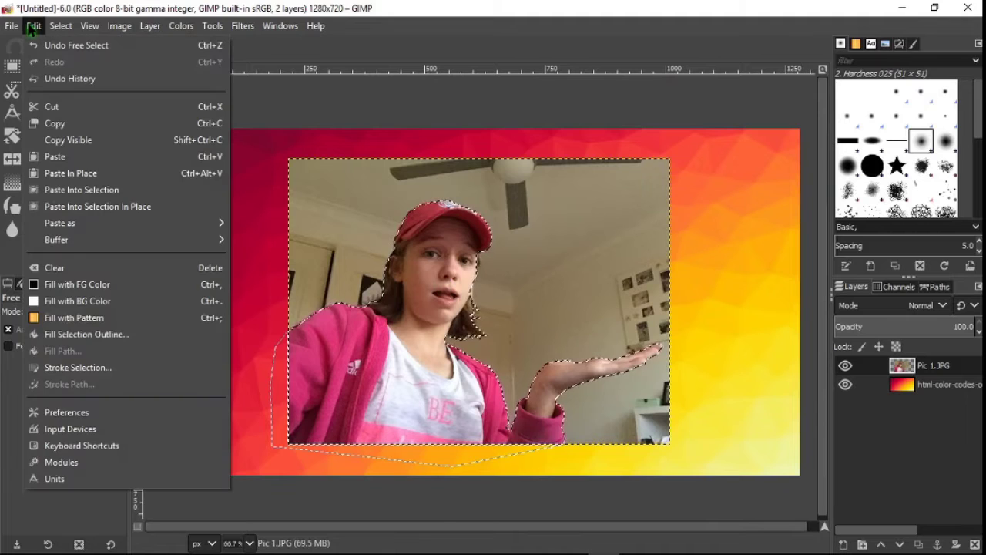
pyautogui.moveTo(60, 26)
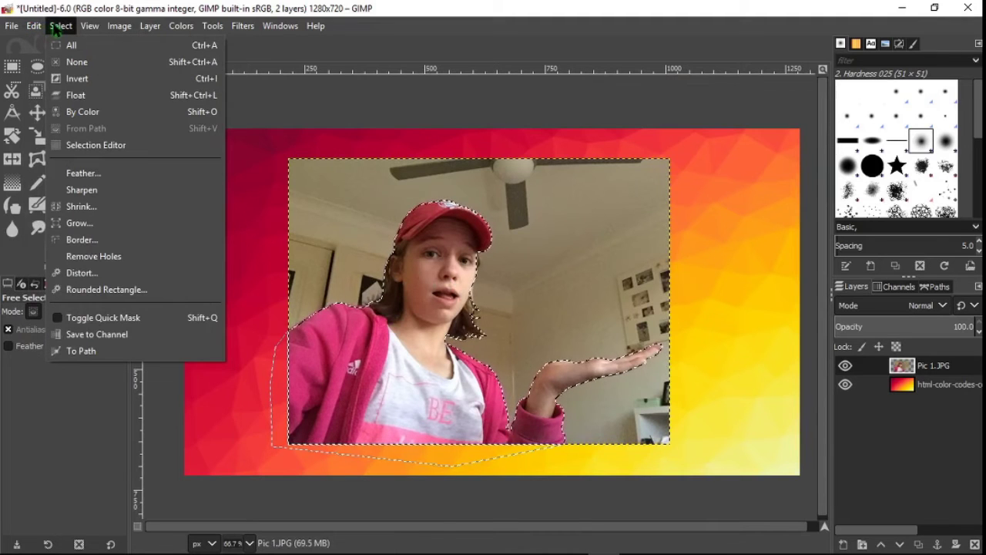
pyautogui.click(65, 79)
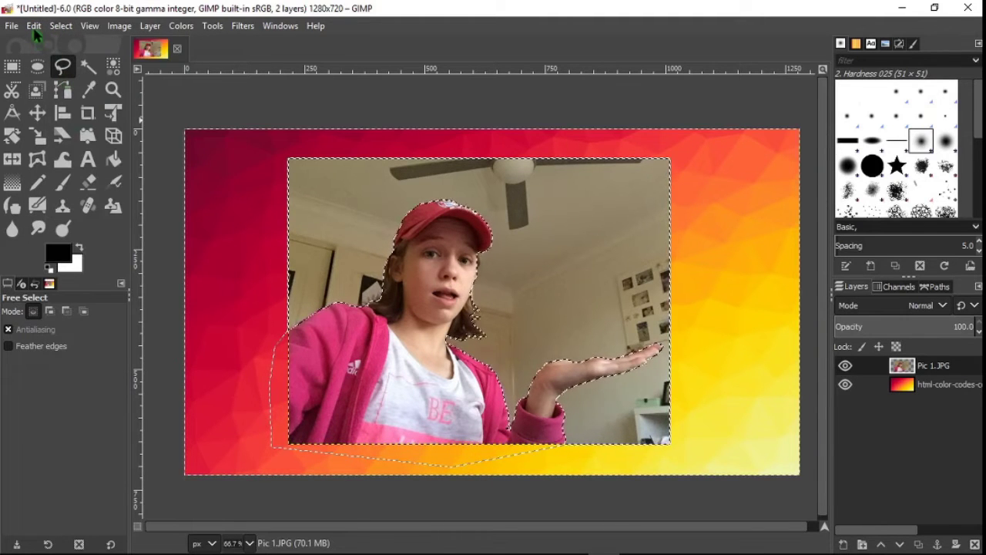
# - Clear the photo background around the person from the Pic 1.JPG layer and dismiss the selection
pyautogui.click(33, 27)
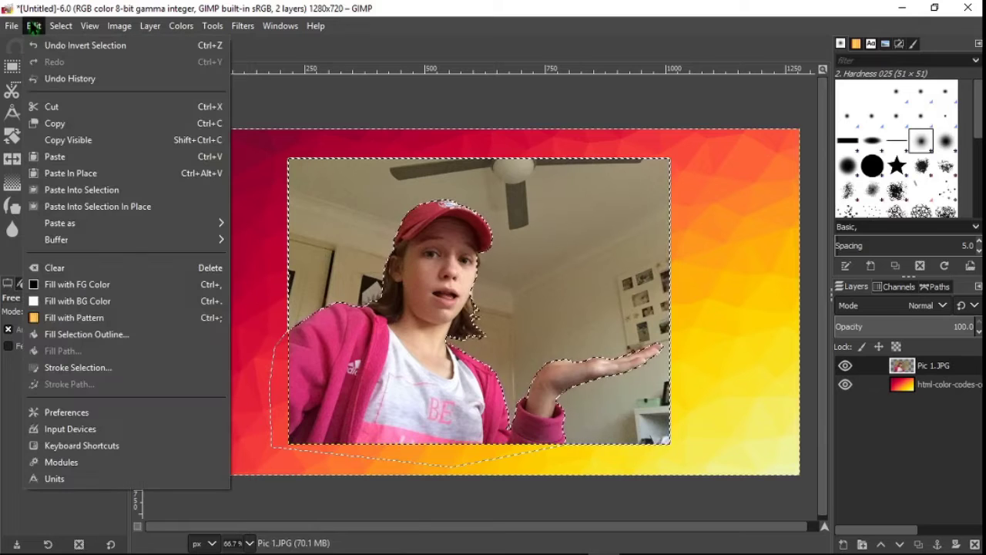
pyautogui.click(47, 267)
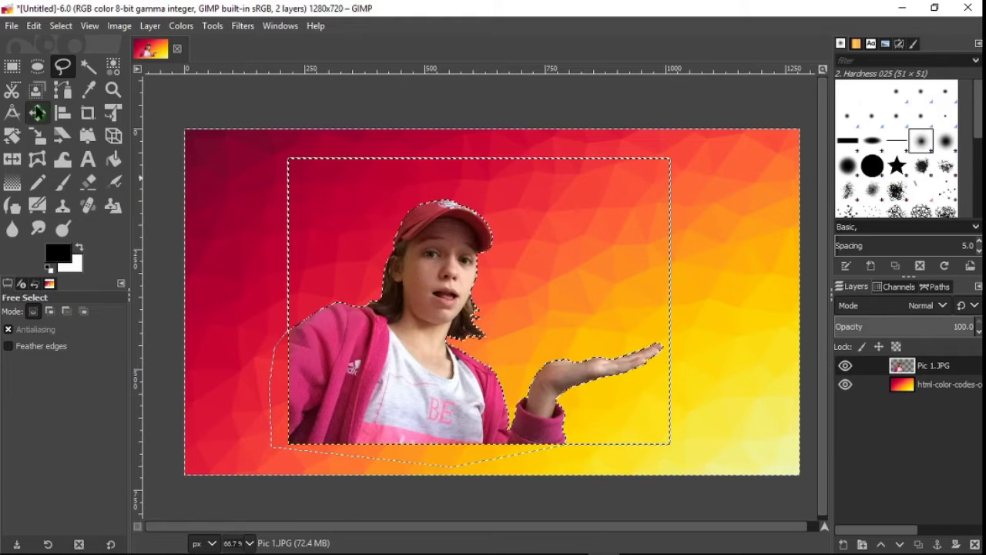
pyautogui.click(58, 26)
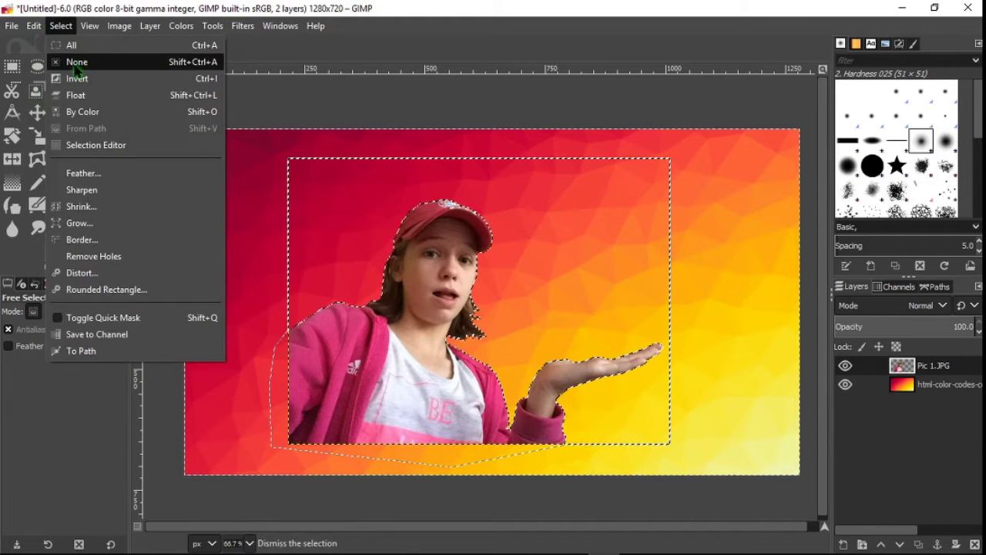
pyautogui.click(77, 62)
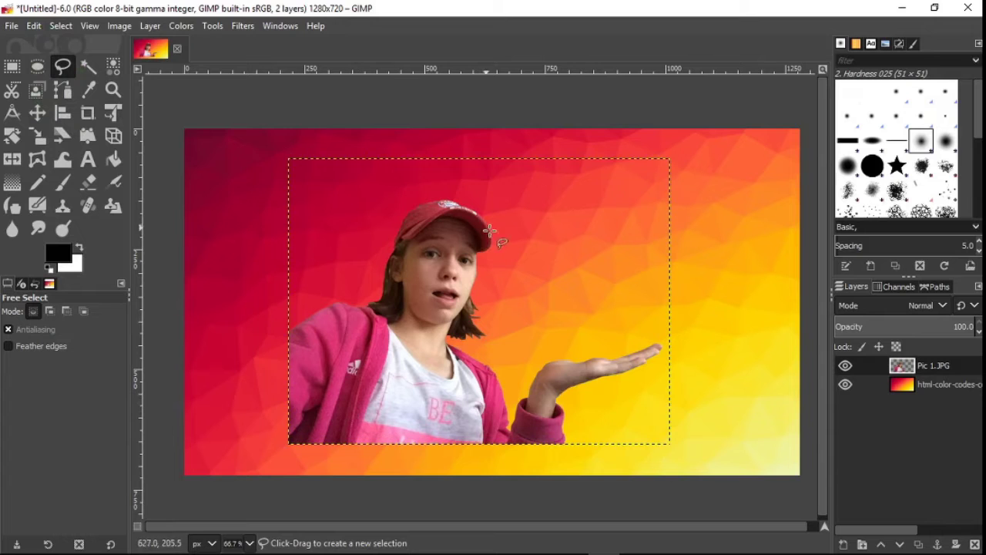
# - Move the Pic 1.JPG layer so the cut-out person sits flush in the image's bottom-left corner
pyautogui.scroll(3, 484, 379)
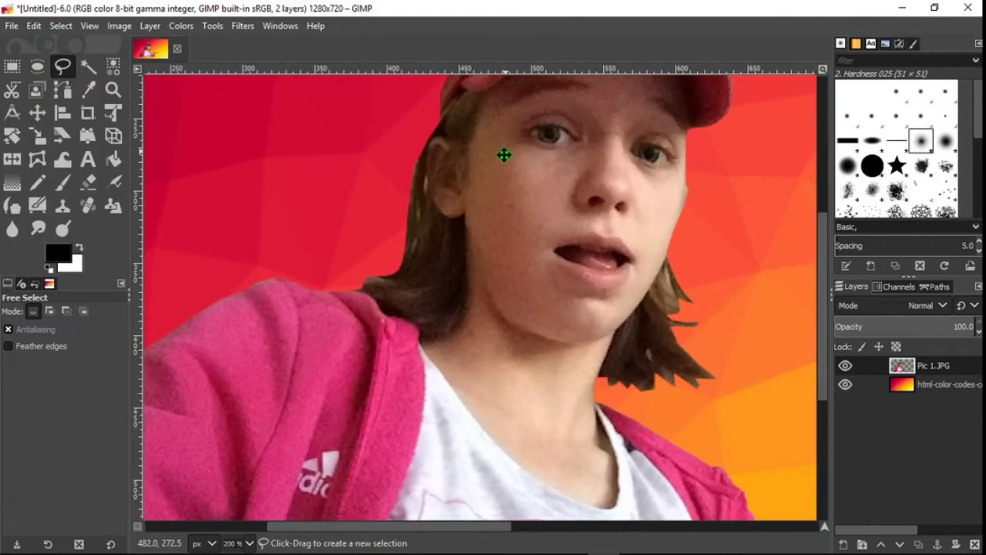
pyautogui.moveTo(504, 154); pyautogui.dragTo(266, 172)
pyautogui.scroll(-3, 266, 173)
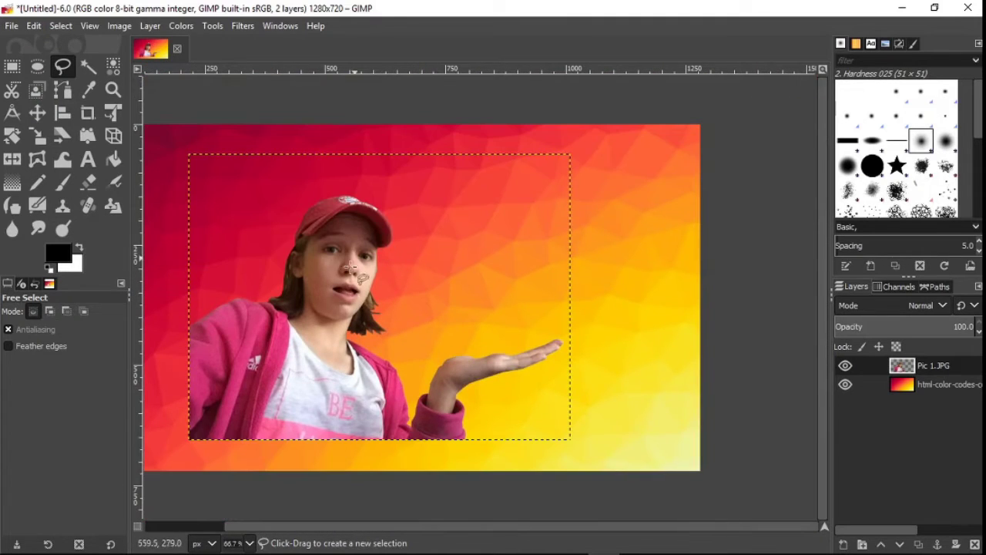
pyautogui.moveTo(245, 530); pyautogui.dragTo(192, 527)
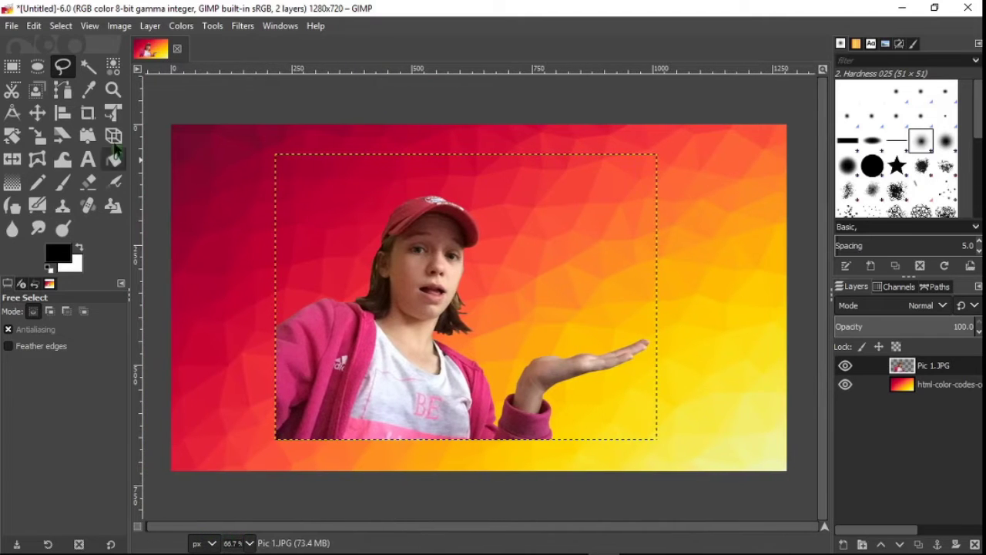
pyautogui.click(37, 113)
pyautogui.moveTo(395, 345); pyautogui.dragTo(290, 376)
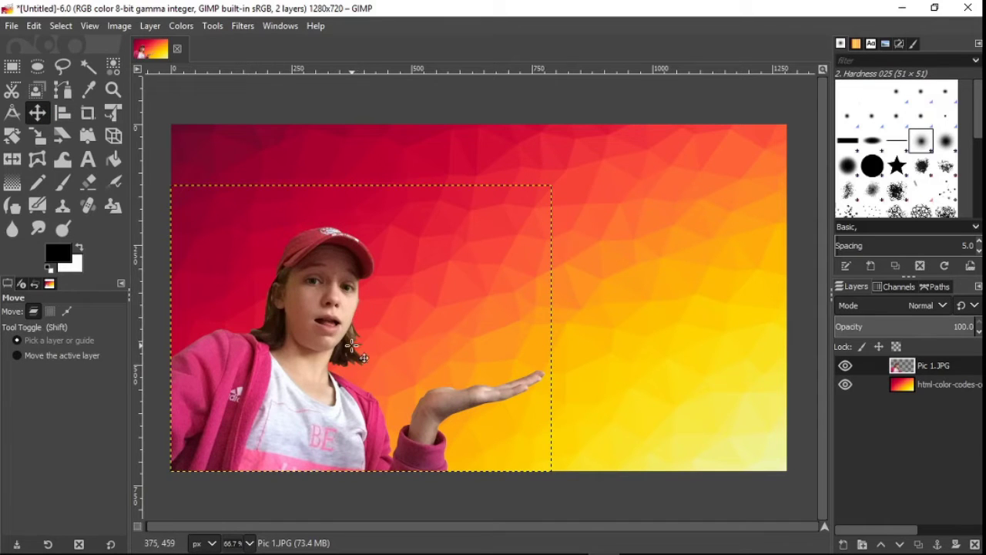
pyautogui.scroll(1, 351, 346)
pyautogui.scroll(-1, 347, 394)
# - Select the person's outline by converting the Pic 1.JPG layer's alpha to a selection
pyautogui.rightClick(897, 370)
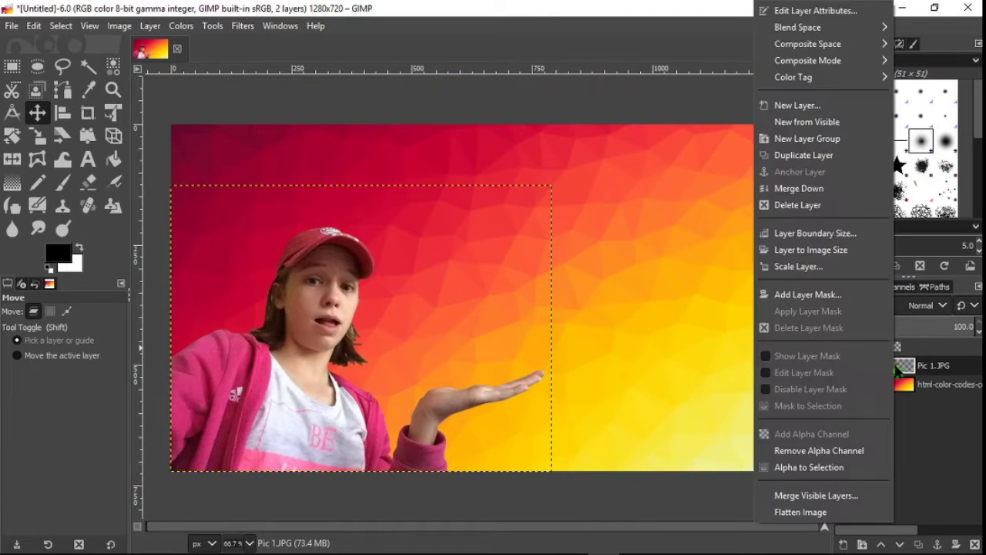
pyautogui.click(787, 467)
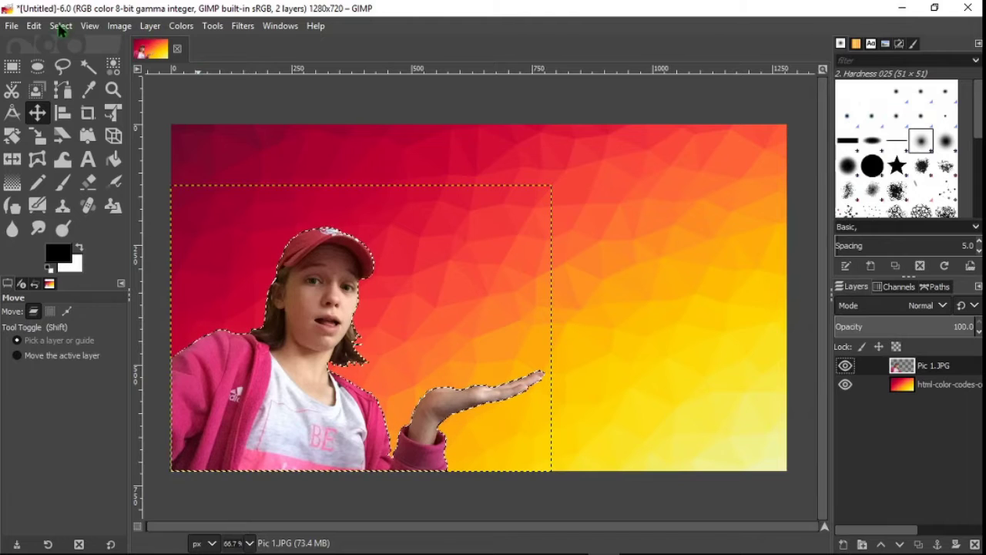
pyautogui.rightClick(898, 372)
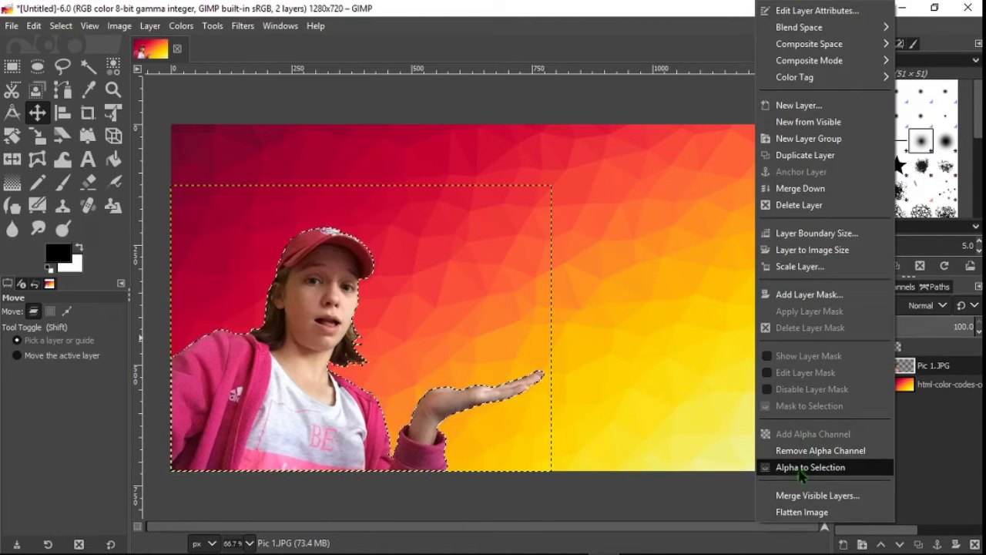
pyautogui.click(661, 349)
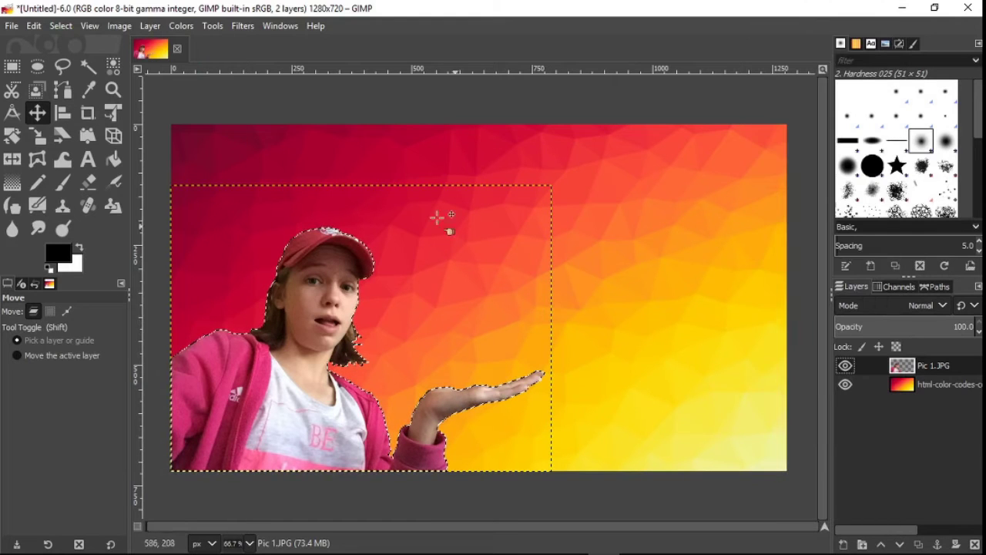
# - Grow the selection around the person by 8 px
pyautogui.click(61, 29)
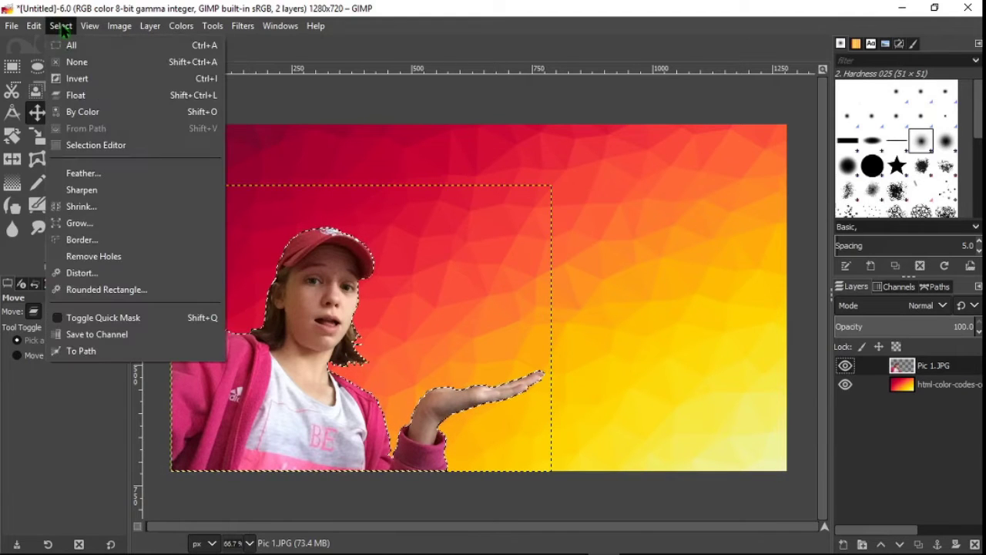
pyautogui.click(75, 221)
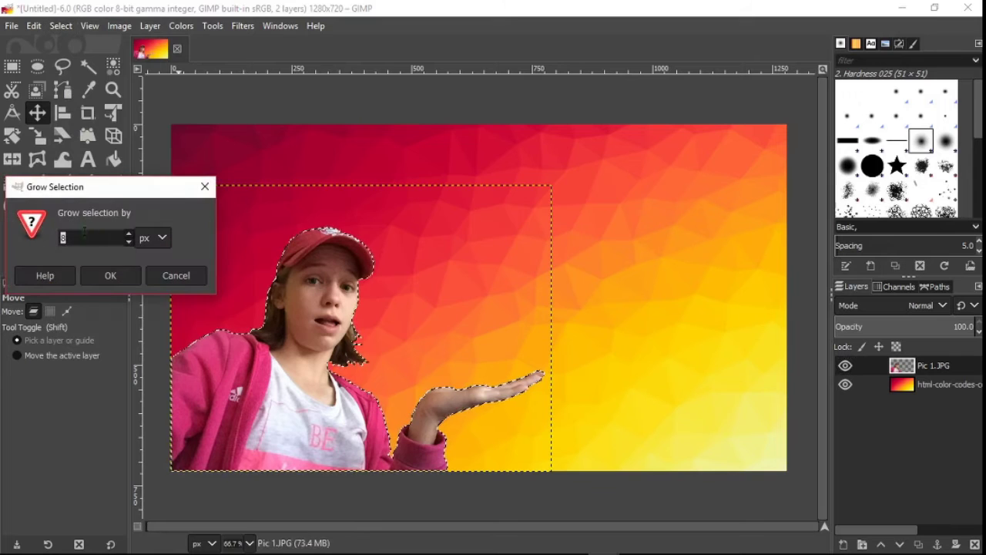
pyautogui.click(108, 277)
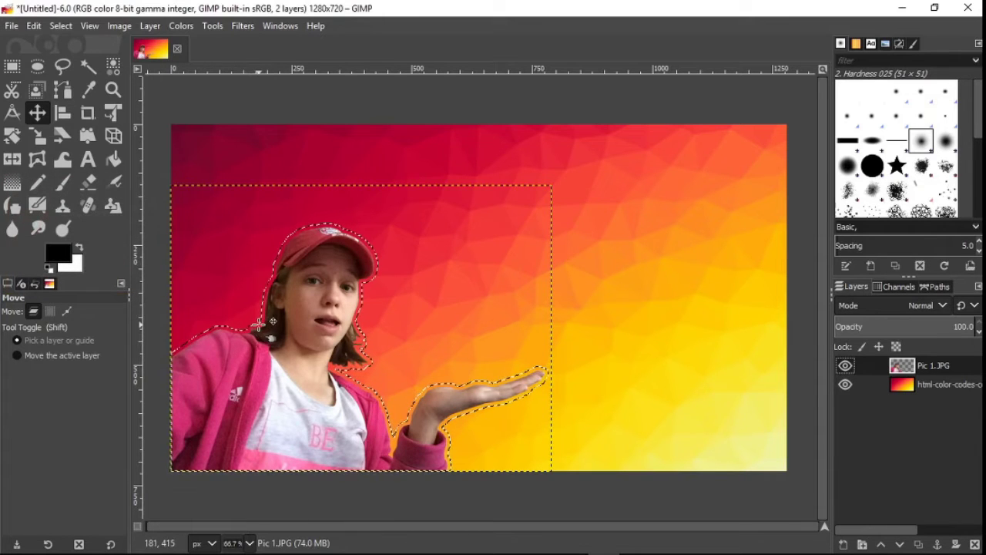
pyautogui.scroll(2, 369, 314)
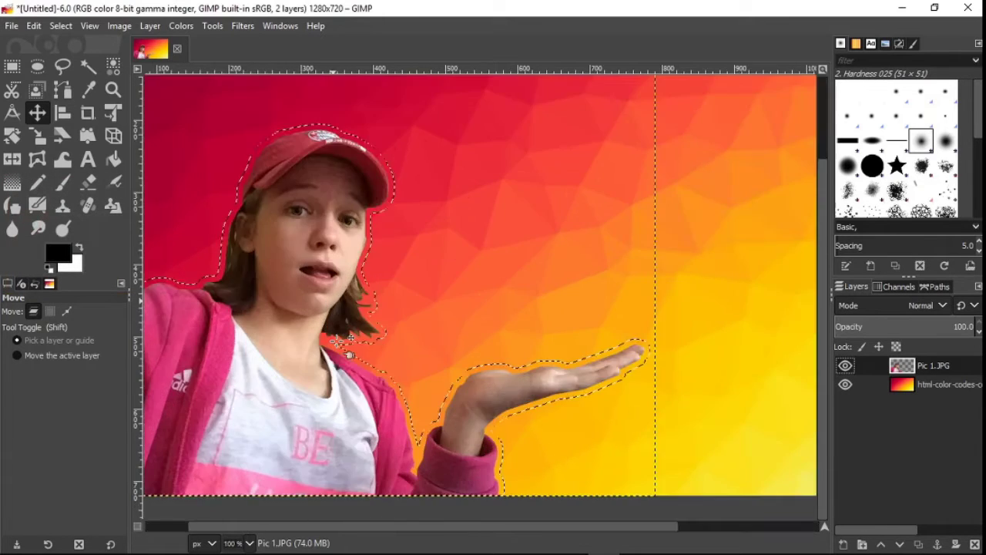
pyautogui.scroll(-1, 340, 331)
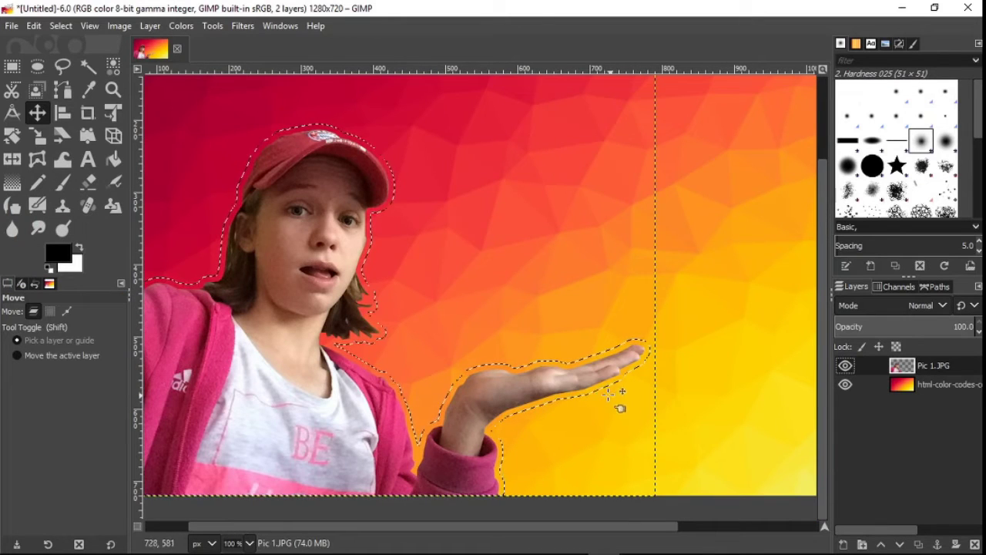
pyautogui.scroll(-1, 407, 365)
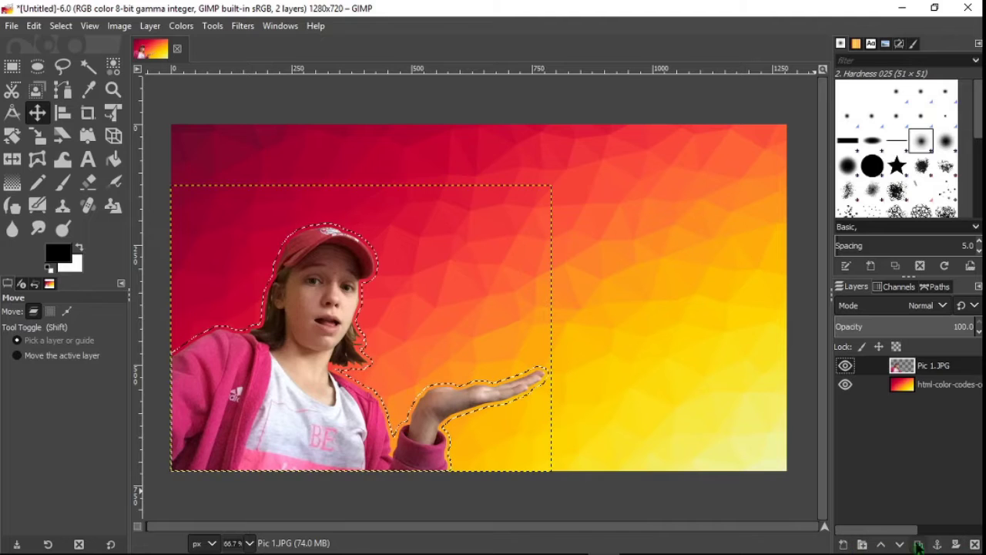
# - Create a new transparent 1280 × 720 px layer and place it directly below the Pic 1.JPG layer
pyautogui.click(845, 547)
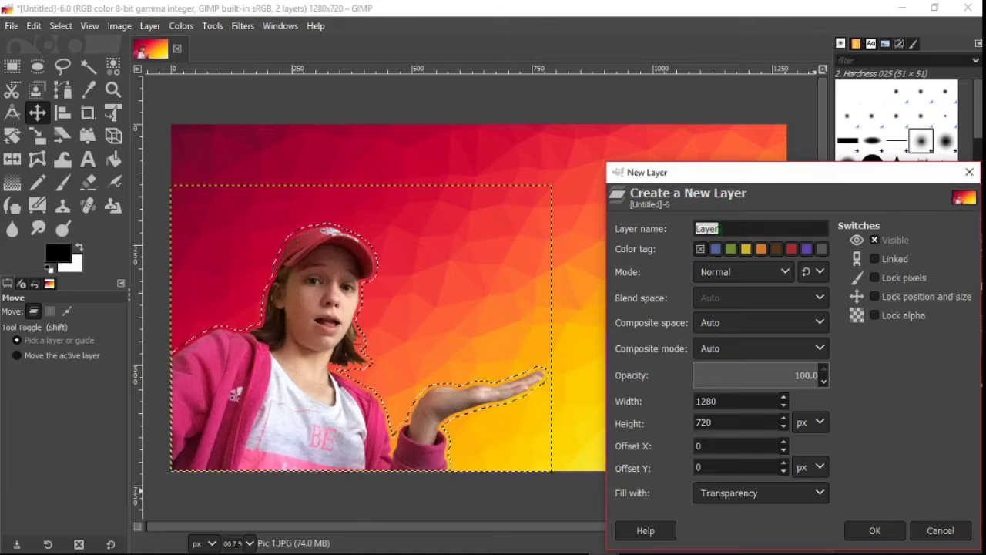
pyautogui.click(871, 531)
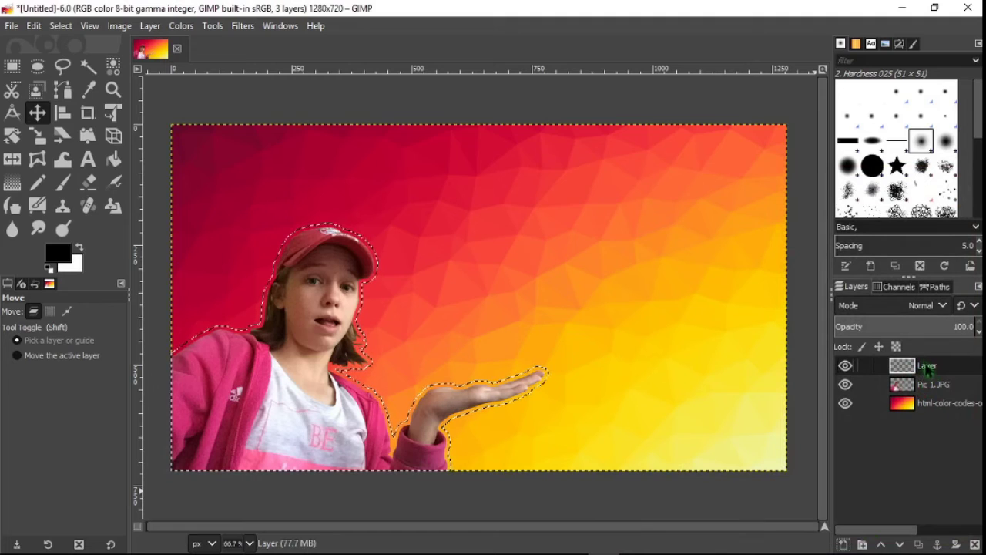
pyautogui.moveTo(927, 369); pyautogui.dragTo(929, 396)
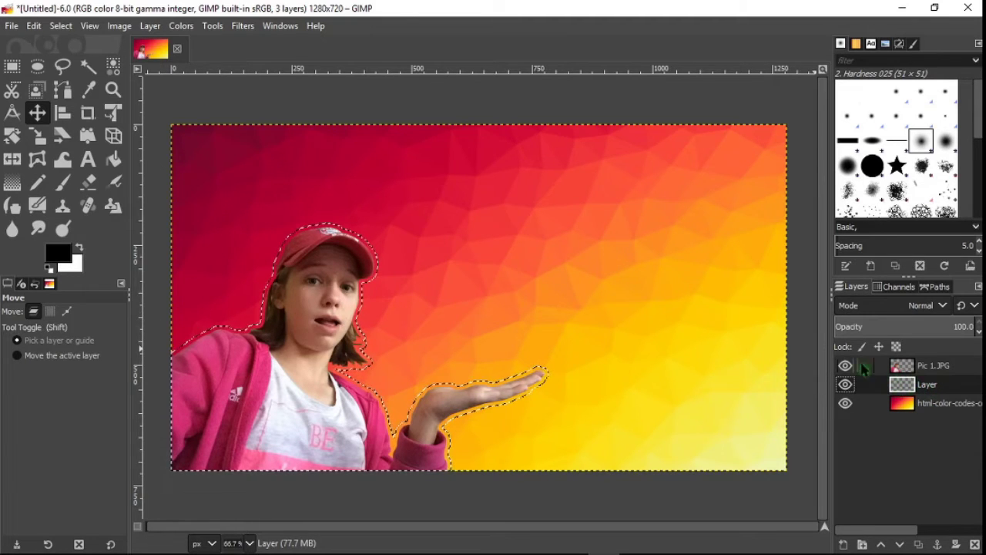
# - Fill the grown selection on the new layer with the white background color and dismiss the selection
pyautogui.click(34, 26)
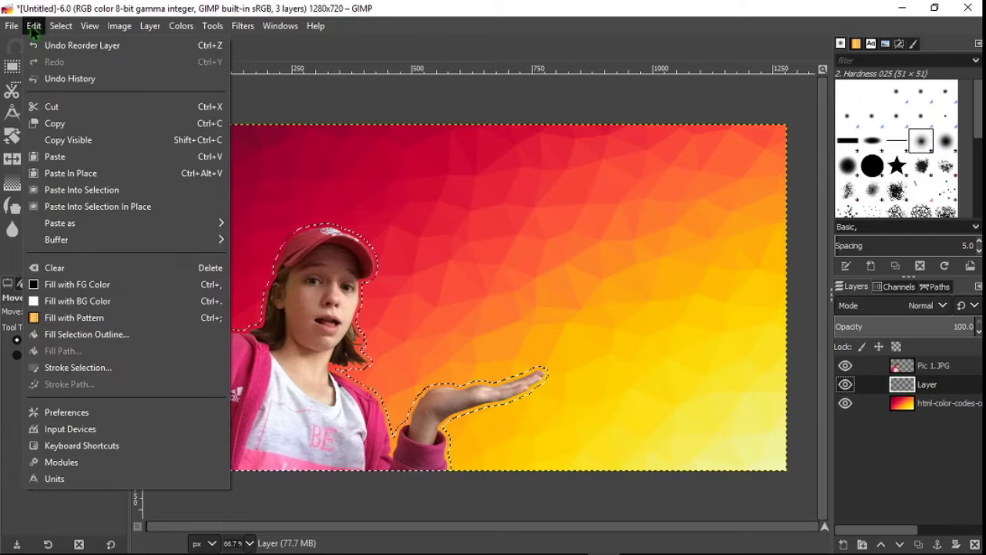
pyautogui.click(75, 302)
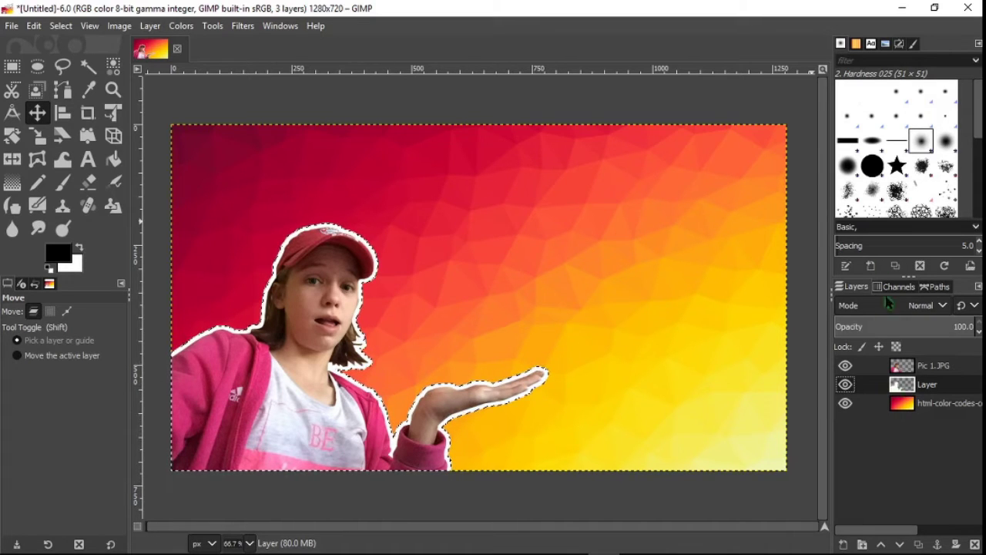
pyautogui.click(61, 25)
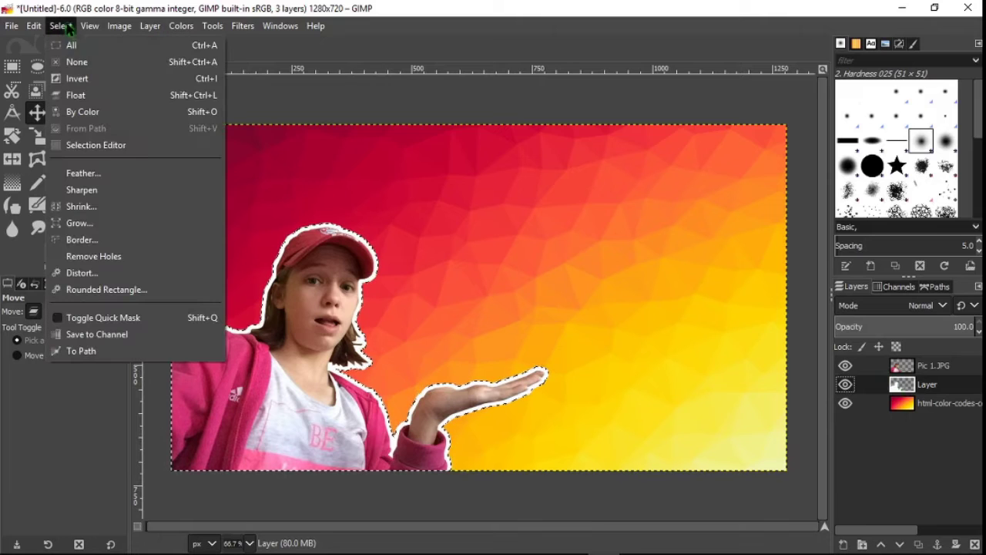
pyautogui.click(77, 62)
pyautogui.scroll(-1, 347, 380)
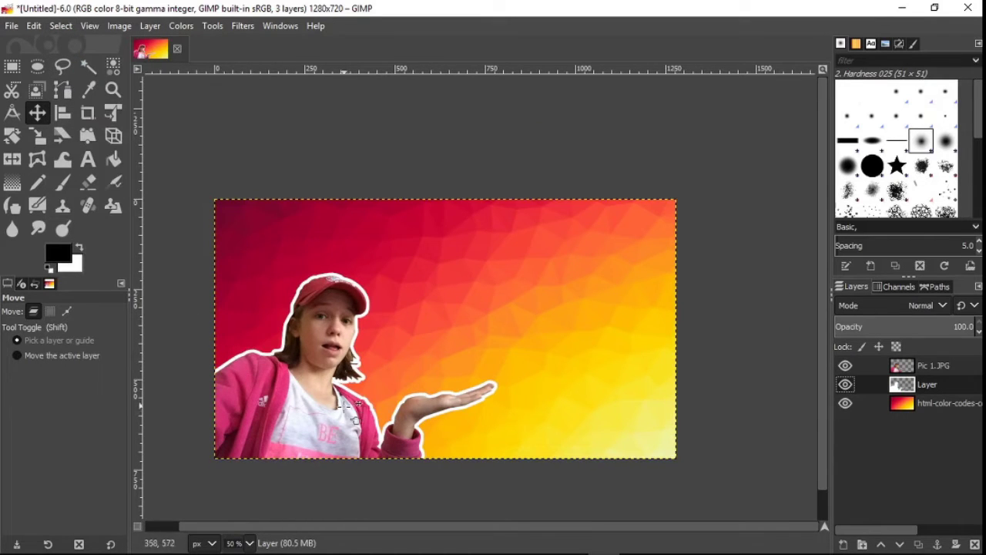
pyautogui.scroll(1, 447, 404)
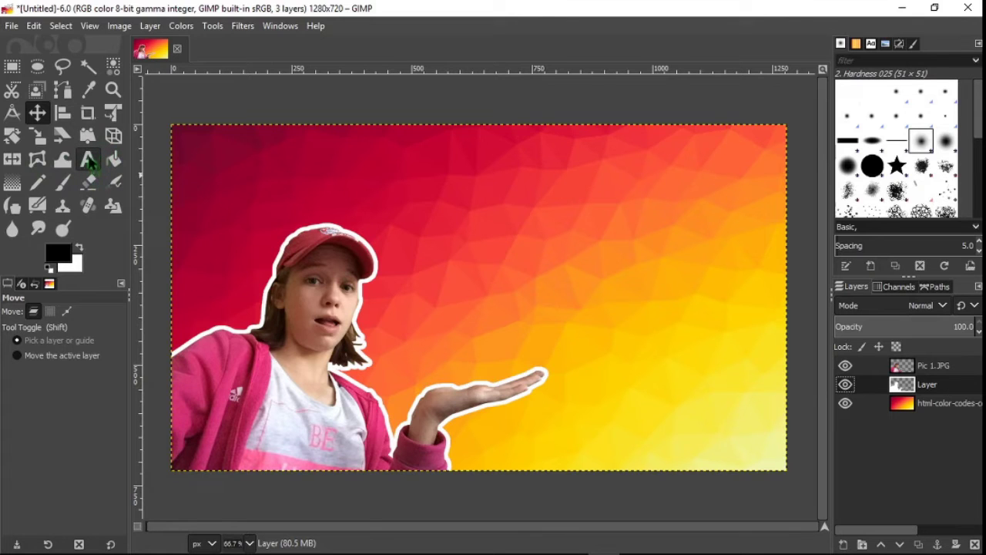
# - Draw a wide text box on the gradient background above the open hand, beside the cap
pyautogui.click(89, 160)
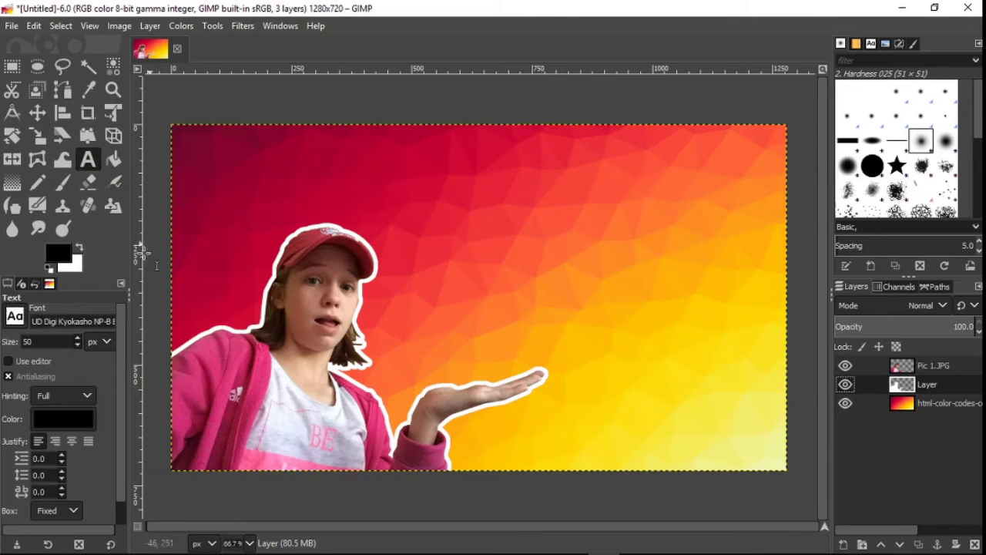
pyautogui.moveTo(398, 165); pyautogui.dragTo(751, 288)
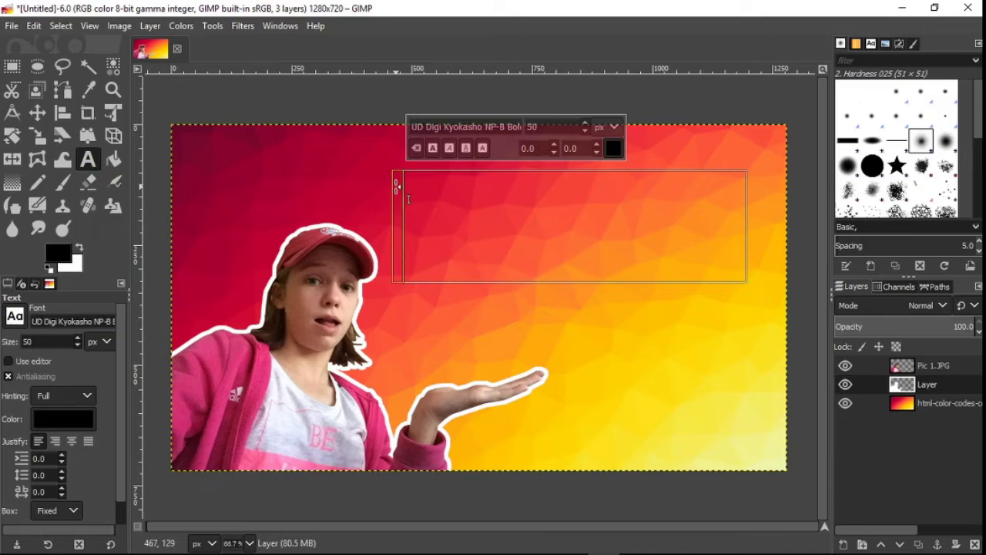
pyautogui.write('efecfe')
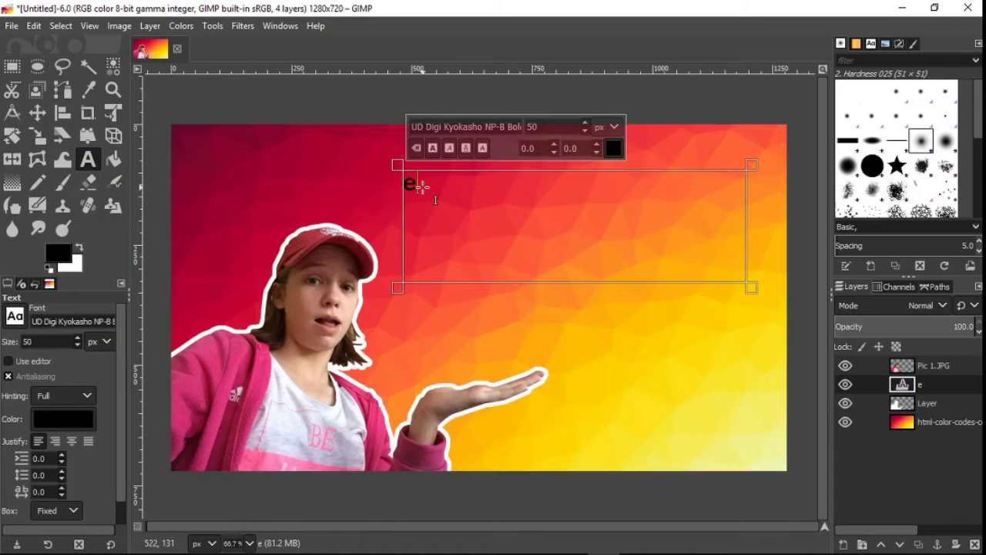
pyautogui.press('BackSpace')
pyautogui.press('BackSpace')
pyautogui.press('BackSpace')
pyautogui.press('BackSpace')
pyautogui.press('BackSpace')
pyautogui.press('BackSpace')
# - Enter the title "How I Make My Thumbnails" in the text box, with a capital M in "Make"
pyautogui.write('How I make M')
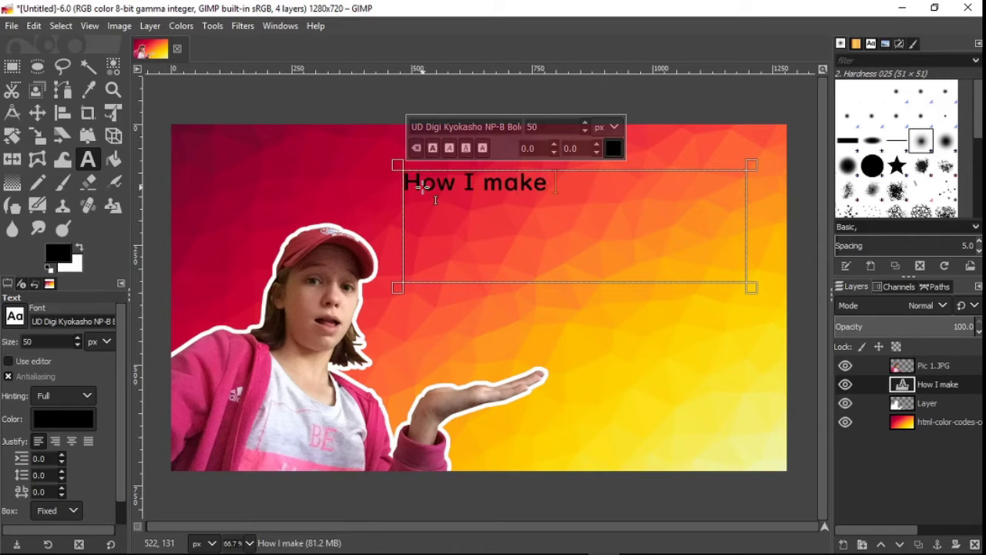
pyautogui.write('y ')
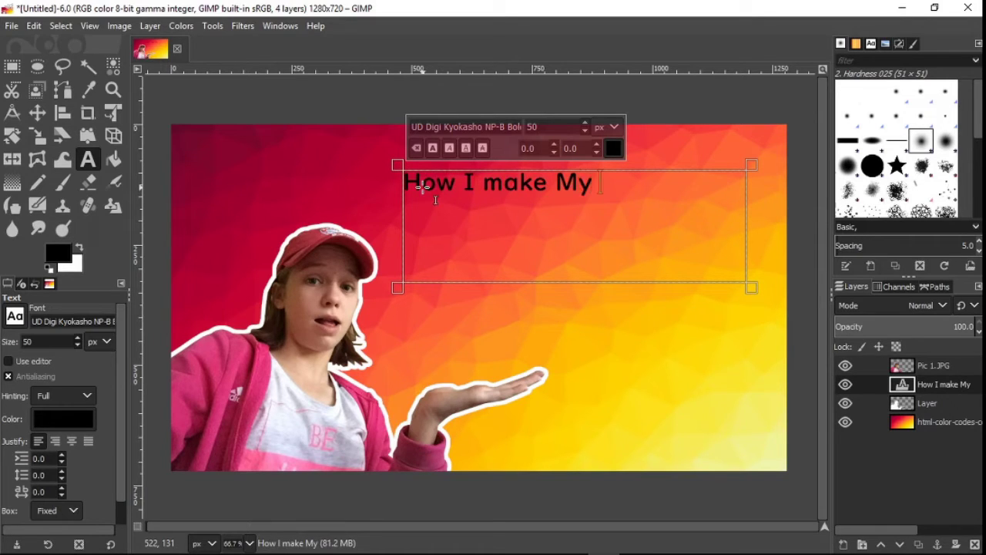
pyautogui.write('Thumbnai')
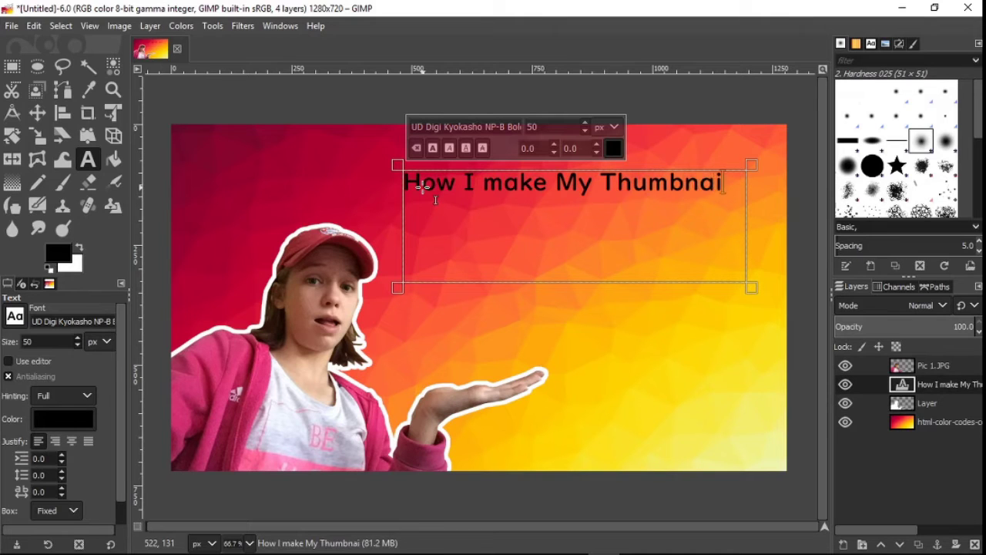
pyautogui.write('ls')
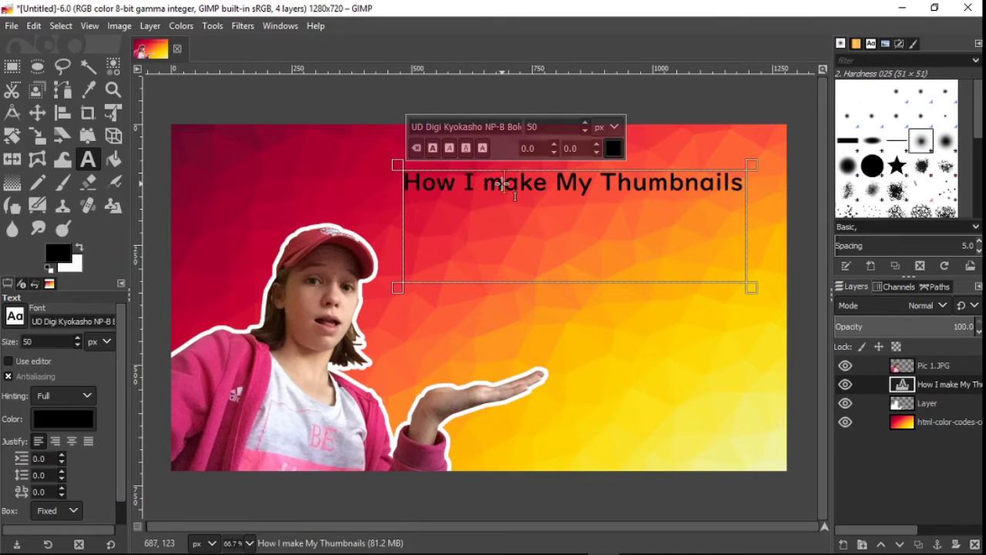
pyautogui.press('BackSpace')
pyautogui.write('M')
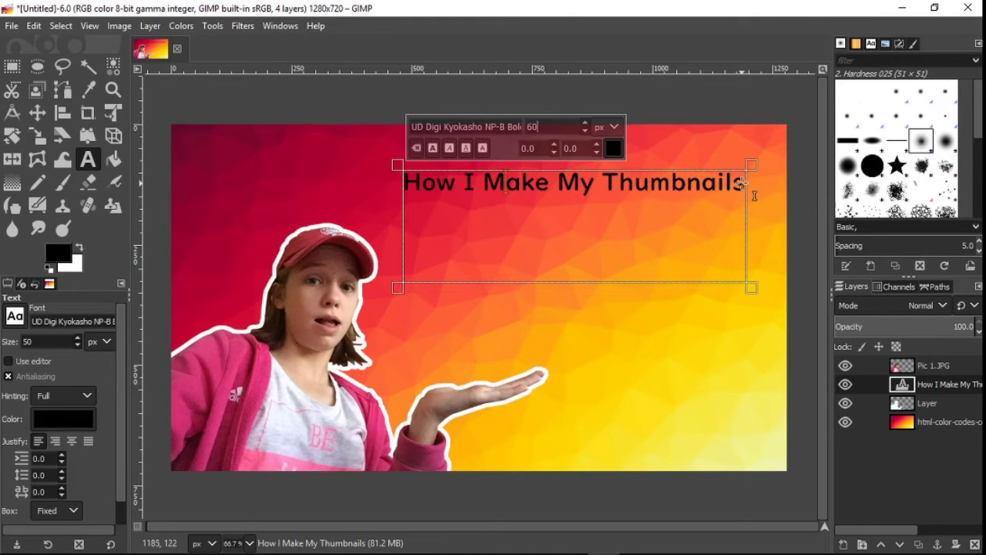
# - Set the whole title's size to 70 px and narrow the text box so it wraps onto three lines
pyautogui.moveTo(740, 183); pyautogui.dragTo(407, 186)
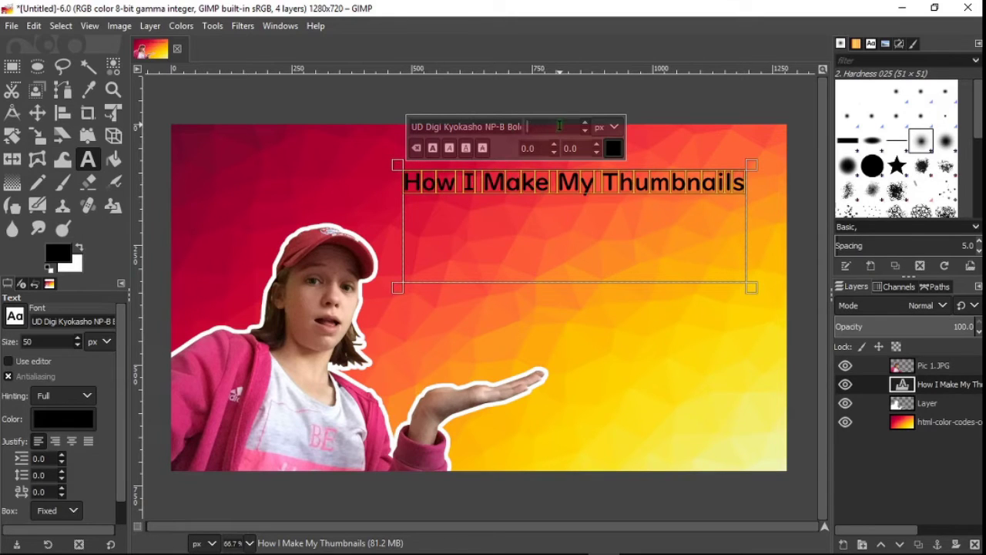
pyautogui.write('70')
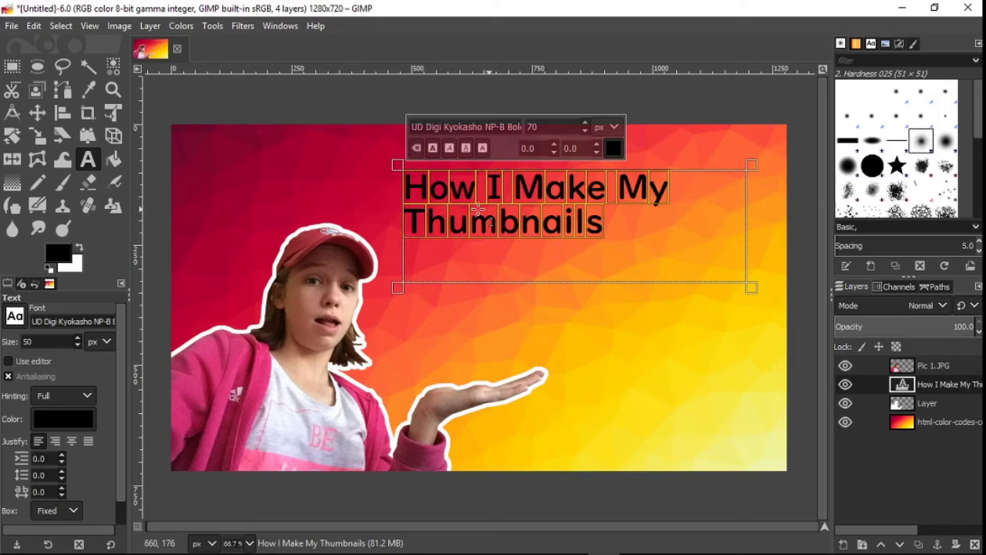
pyautogui.moveTo(456, 288); pyautogui.dragTo(654, 310)
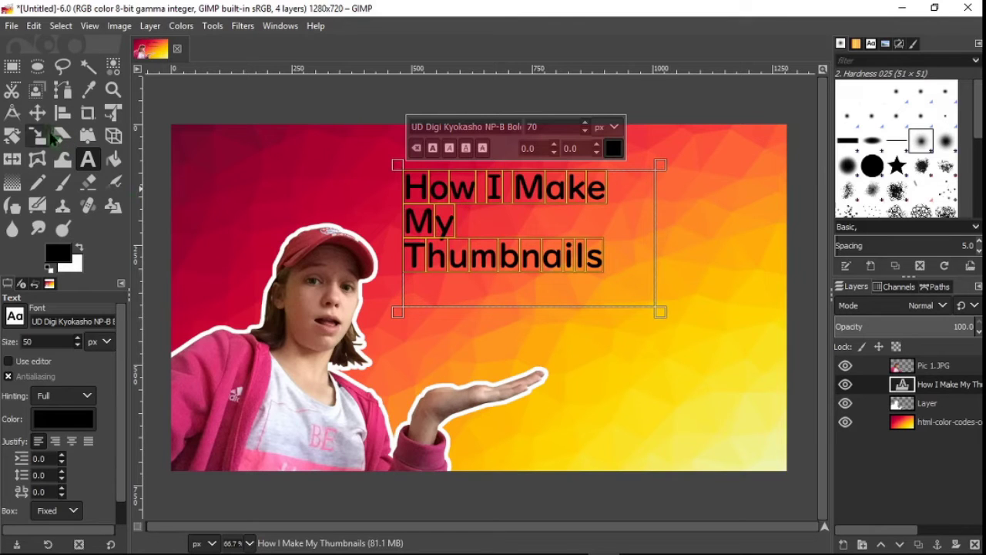
# - Move the title text layer down so its last line sits just above the person's open palm
pyautogui.click(37, 113)
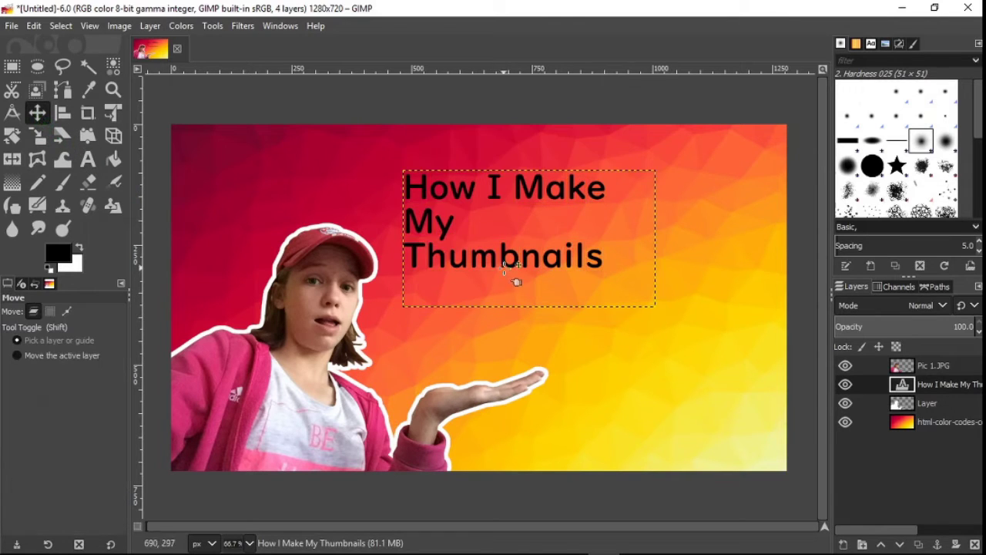
pyautogui.moveTo(482, 256); pyautogui.dragTo(494, 363)
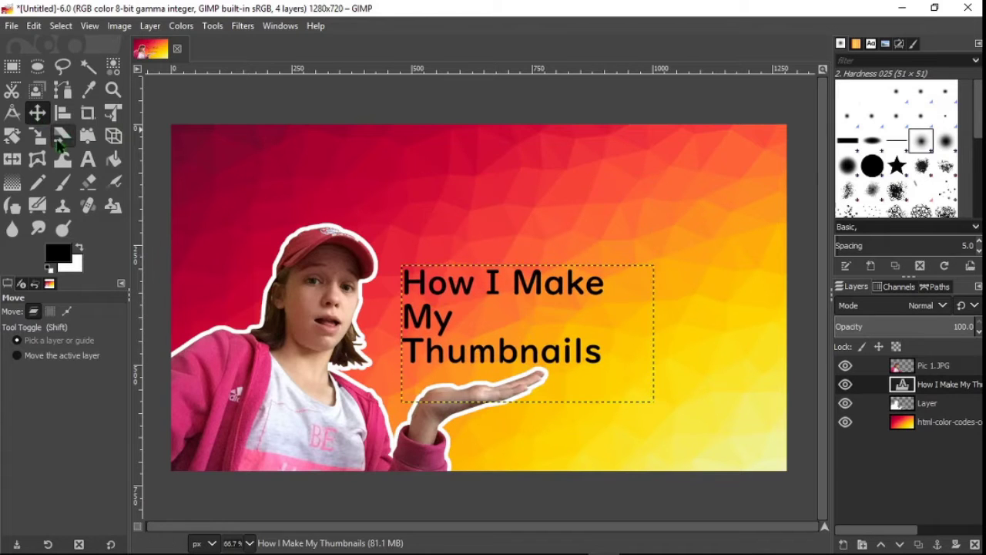
# - Widen the title's text box so it wraps onto two lines and lower its upper edge until the text sits just above the palm
pyautogui.click(88, 159)
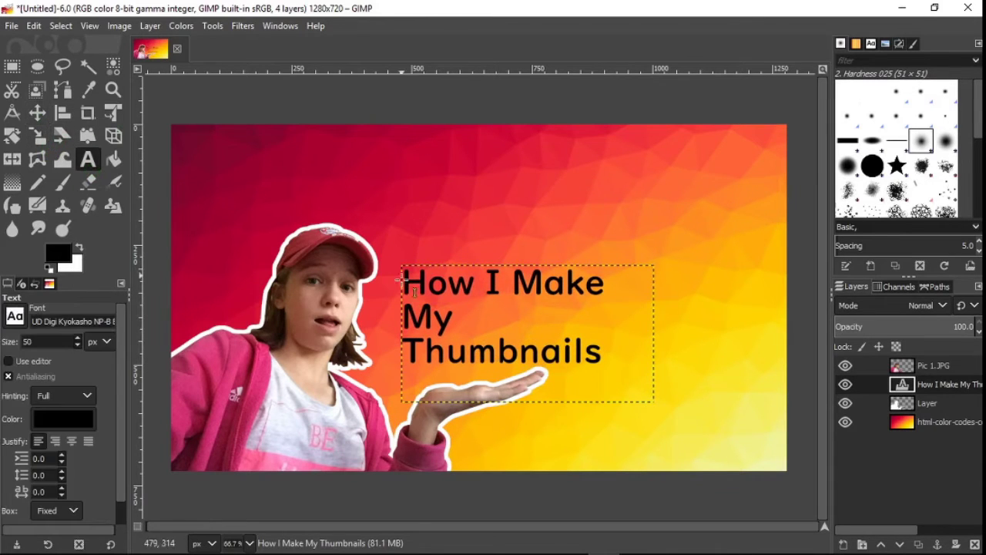
pyautogui.click(437, 324)
pyautogui.moveTo(654, 343); pyautogui.dragTo(699, 342)
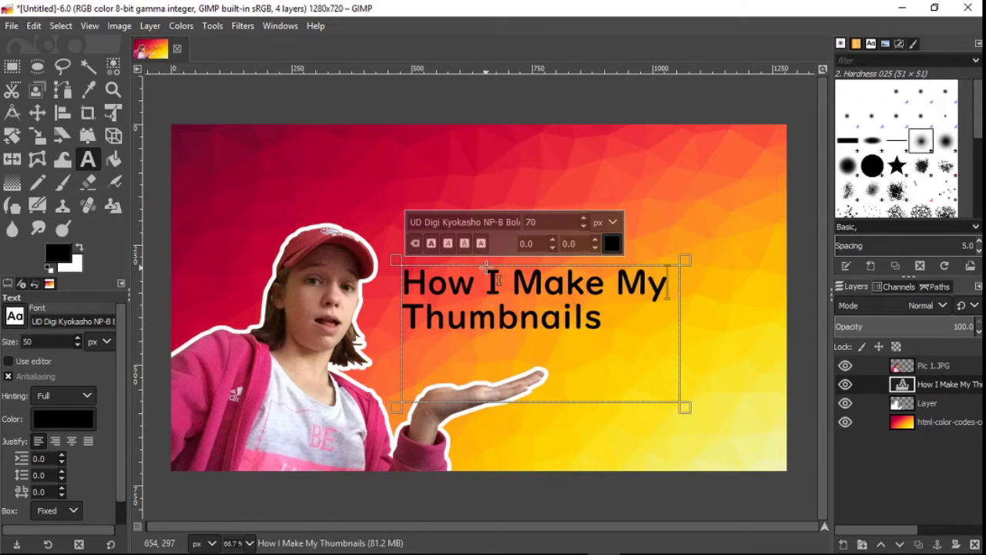
pyautogui.moveTo(488, 267); pyautogui.dragTo(493, 298)
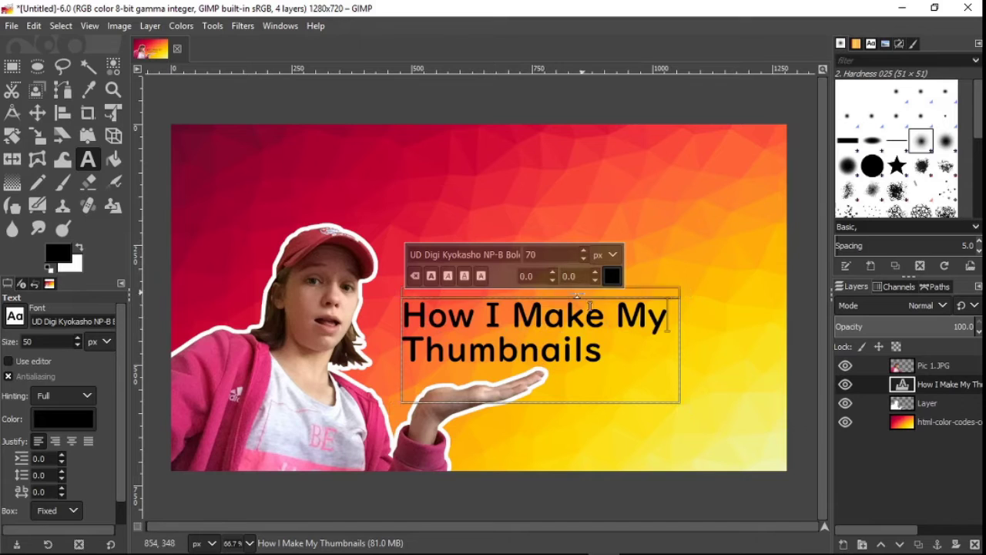
# - Recolour the whole title white
pyautogui.moveTo(621, 349); pyautogui.dragTo(401, 321)
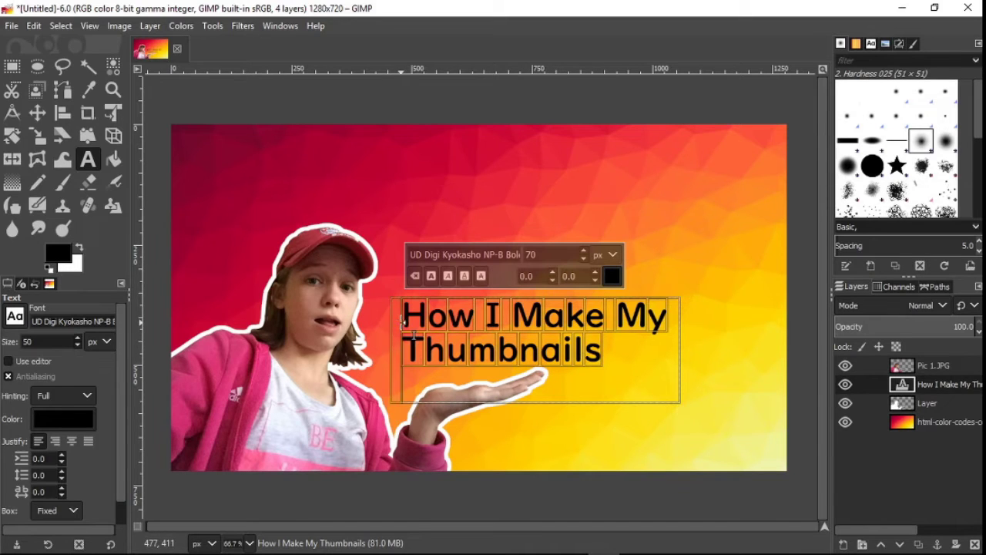
pyautogui.click(611, 275)
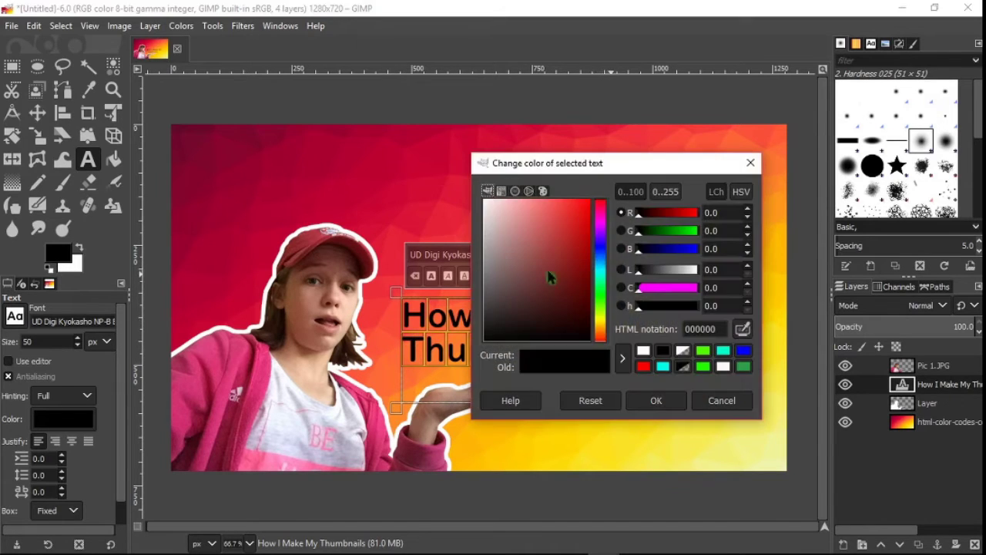
pyautogui.moveTo(550, 275); pyautogui.dragTo(430, 179)
pyautogui.click(665, 404)
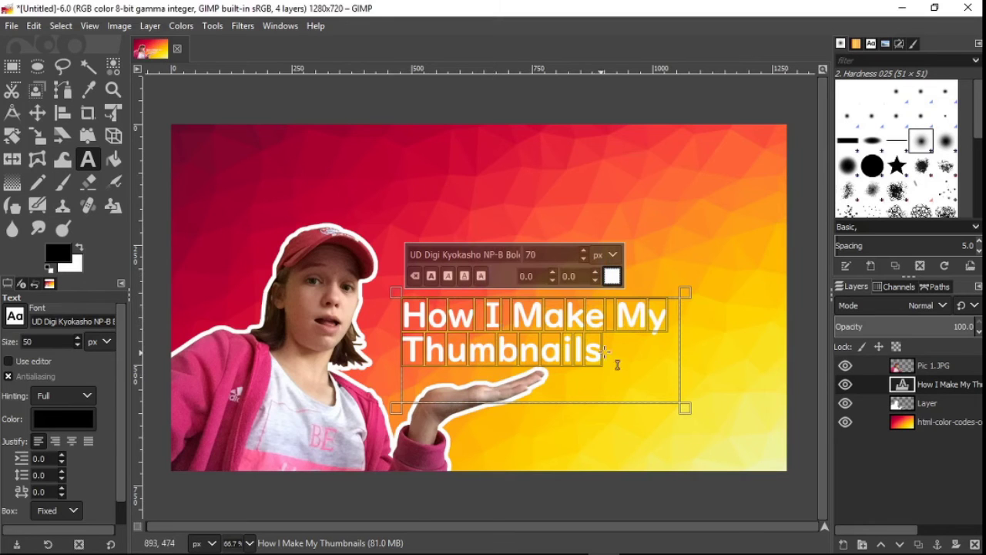
# - Recolour the whole title pure red (ff0000)
pyautogui.click(608, 276)
pyautogui.moveTo(587, 333); pyautogui.dragTo(589, 203)
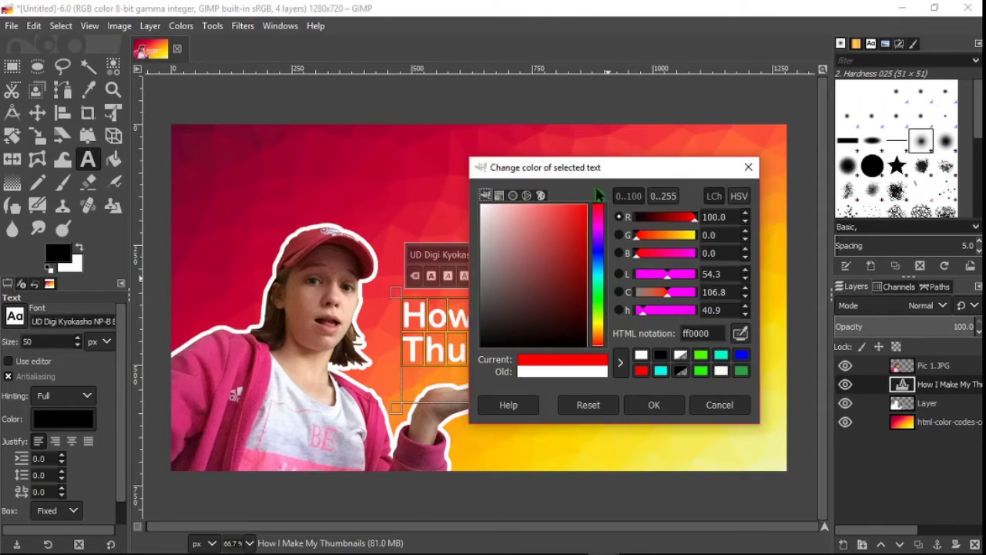
pyautogui.click(664, 406)
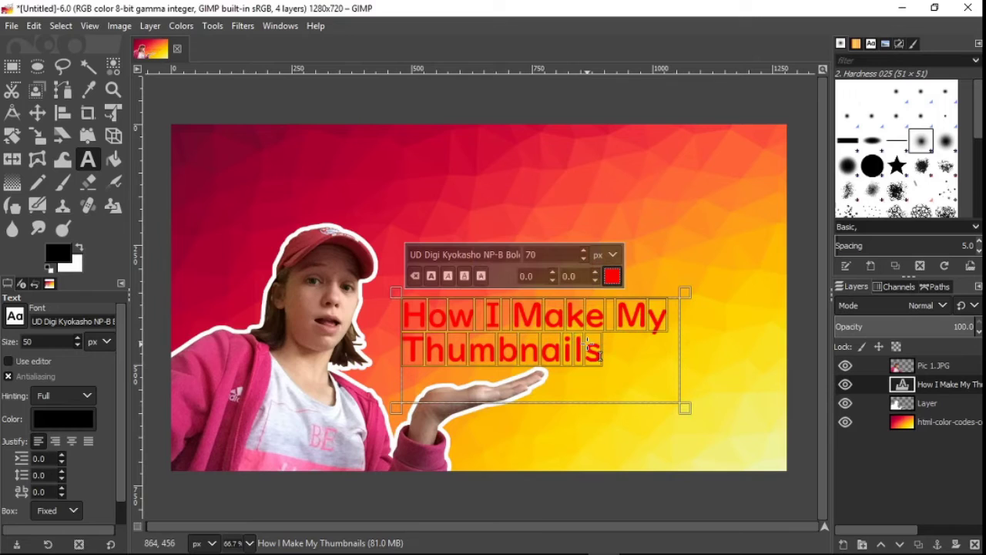
# - Try the fonts Vivaldi Italic Condensed and Verdana Bold on the whole title
pyautogui.click(16, 317)
pyautogui.scroll(-3, 106, 426)
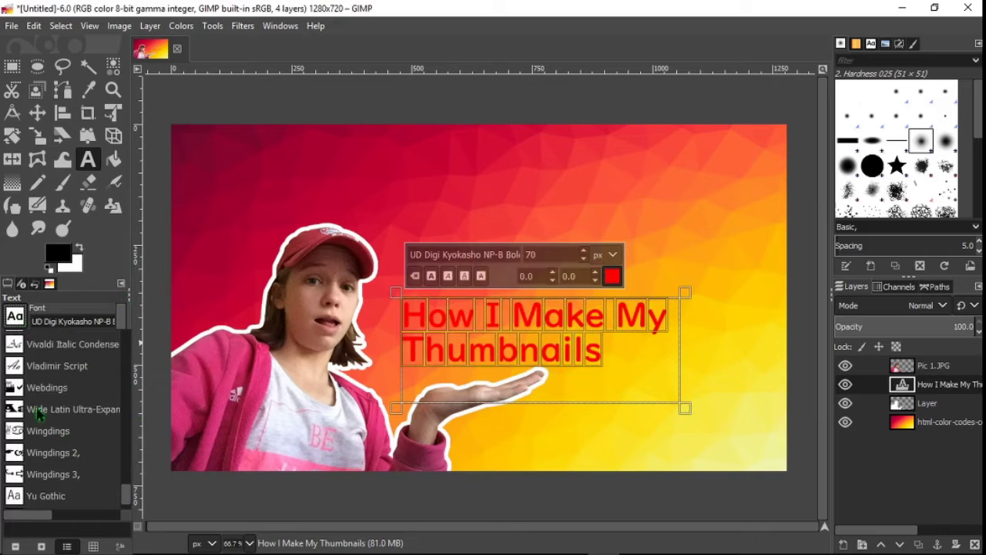
pyautogui.scroll(1, 38, 415)
pyautogui.click(46, 377)
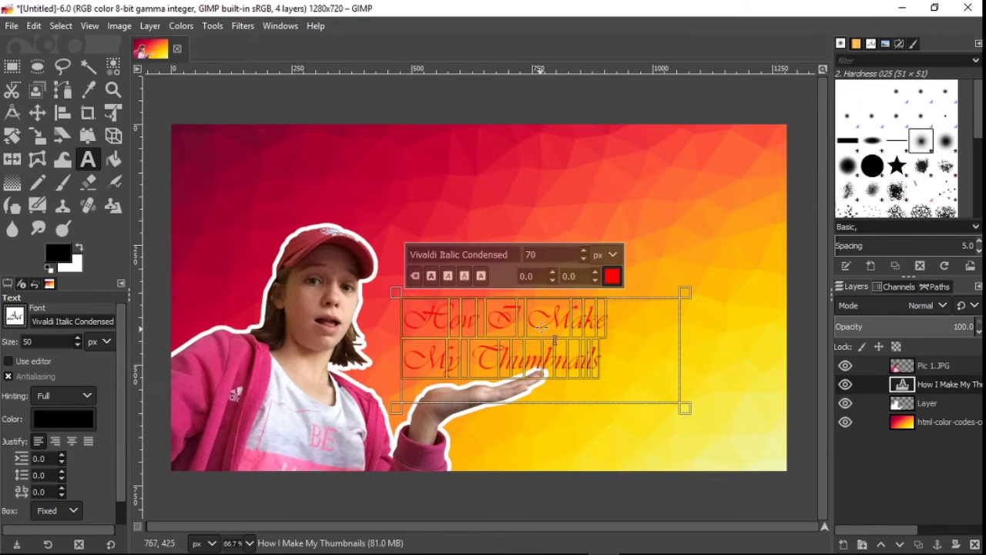
pyautogui.click(19, 322)
pyautogui.scroll(4, 77, 389)
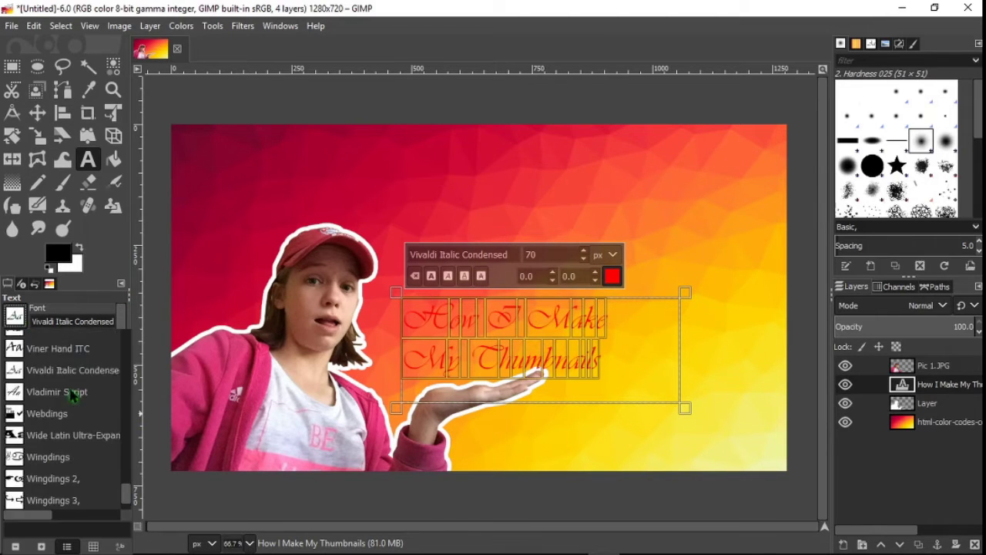
pyautogui.click(56, 342)
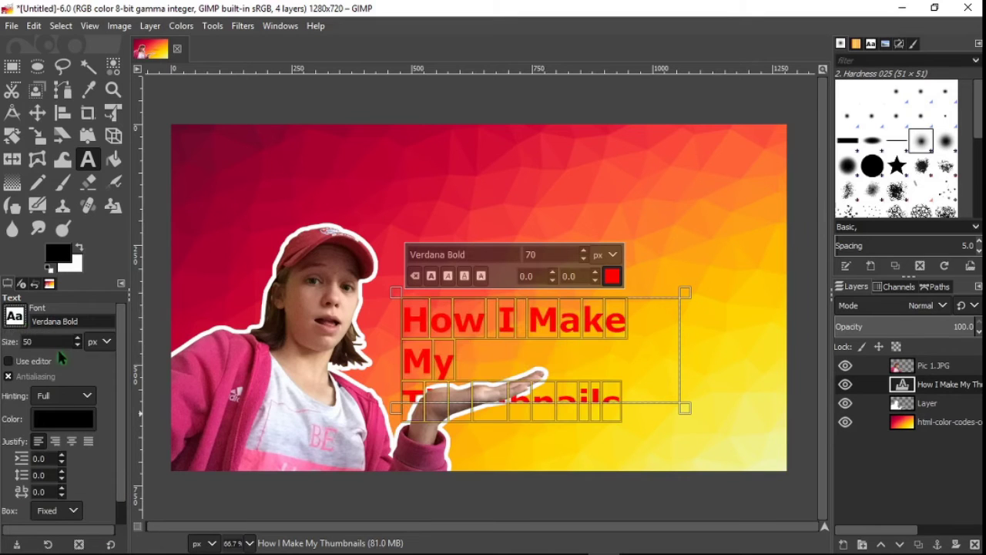
# - Set the title's font to Snap ITC and enlarge the text box so the title fits on two lines
pyautogui.click(18, 319)
pyautogui.scroll(5, 61, 401)
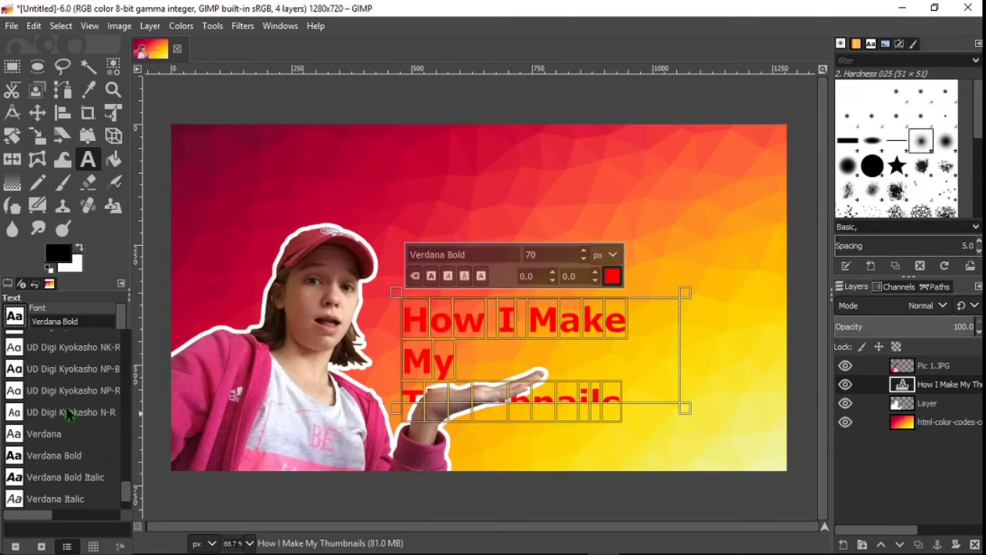
pyautogui.scroll(8, 62, 402)
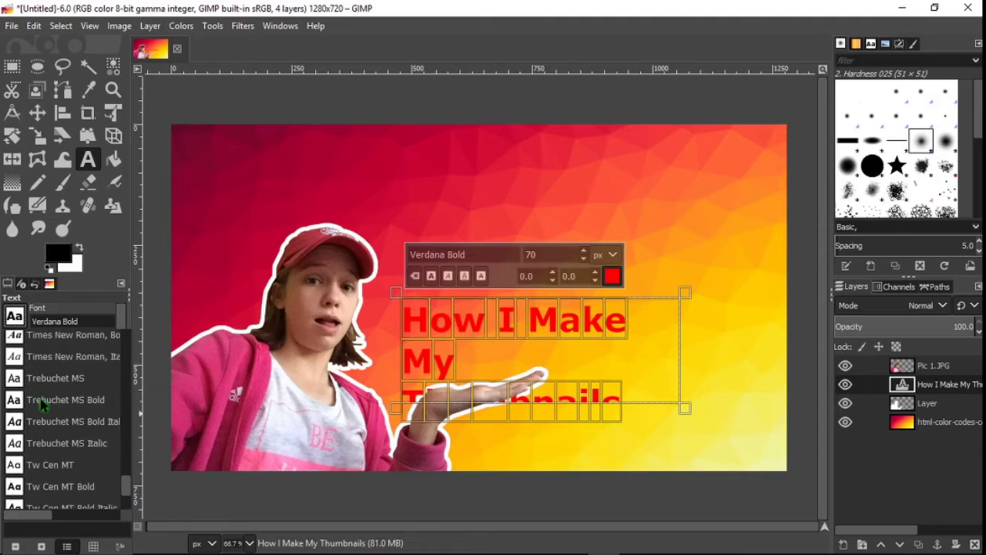
pyautogui.scroll(2, 43, 405)
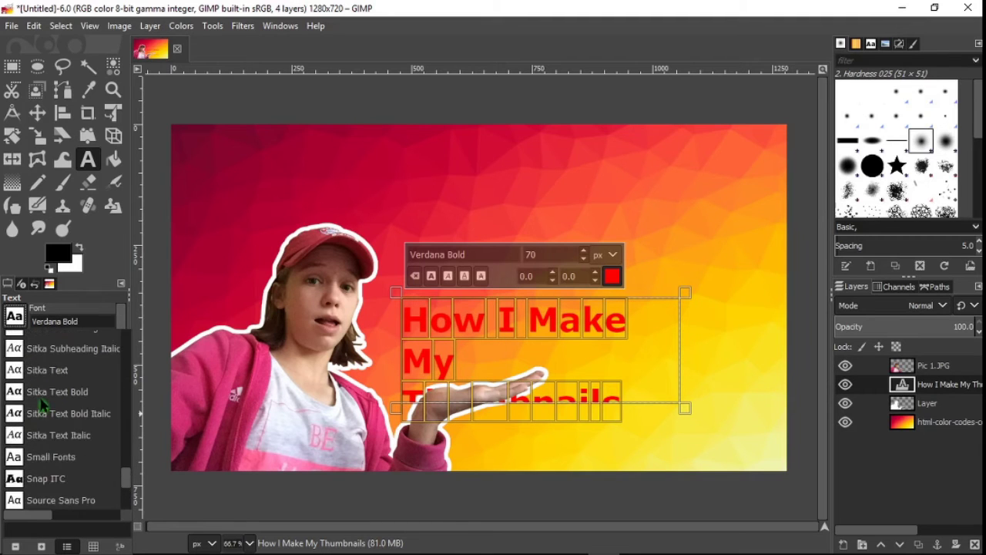
pyautogui.click(36, 475)
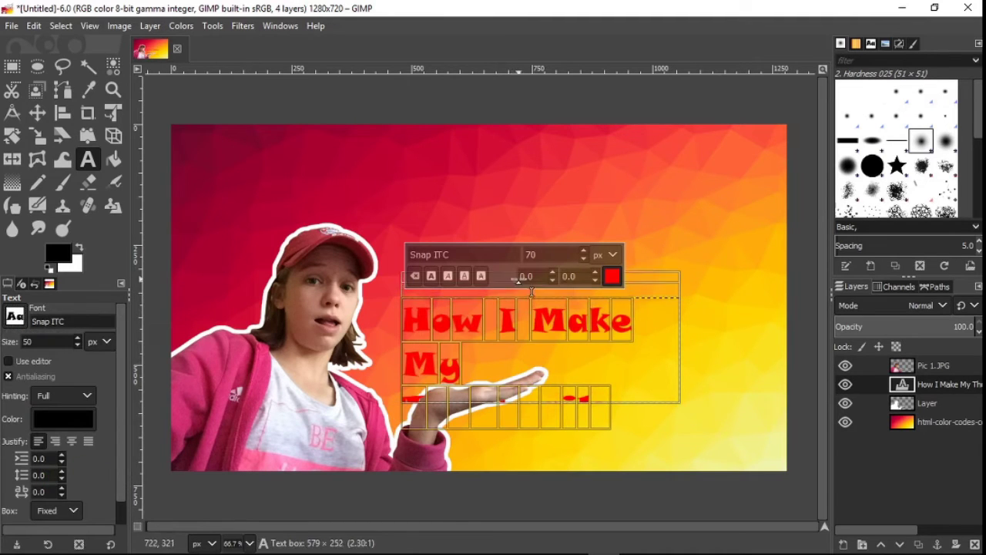
pyautogui.moveTo(682, 335); pyautogui.dragTo(717, 333)
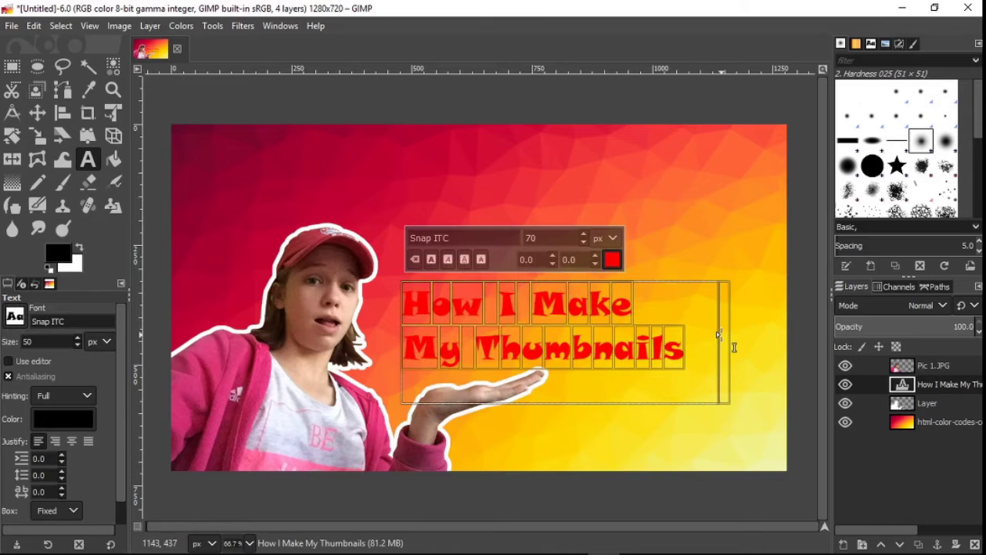
# - Recolour the whole title black
pyautogui.click(612, 259)
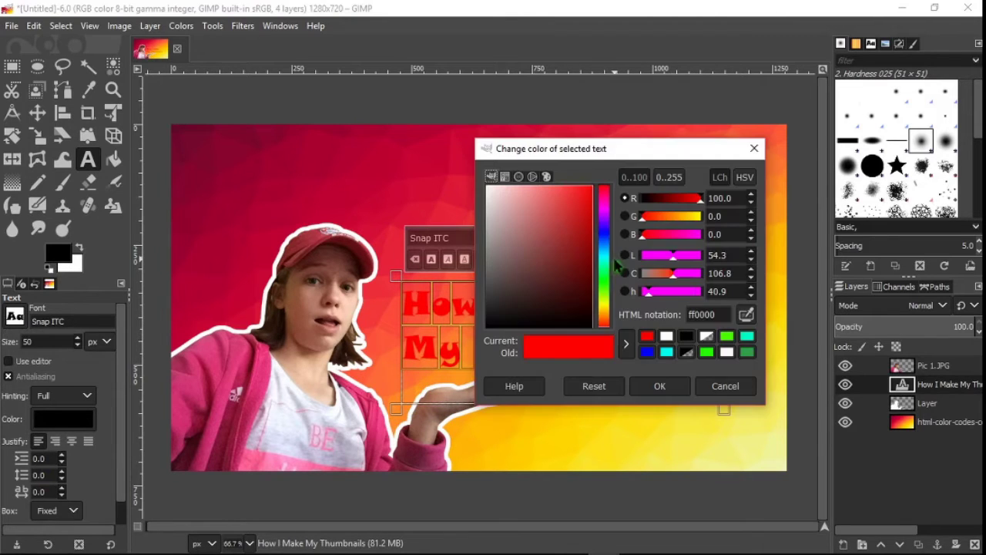
pyautogui.moveTo(598, 300); pyautogui.dragTo(586, 331)
pyautogui.click(659, 386)
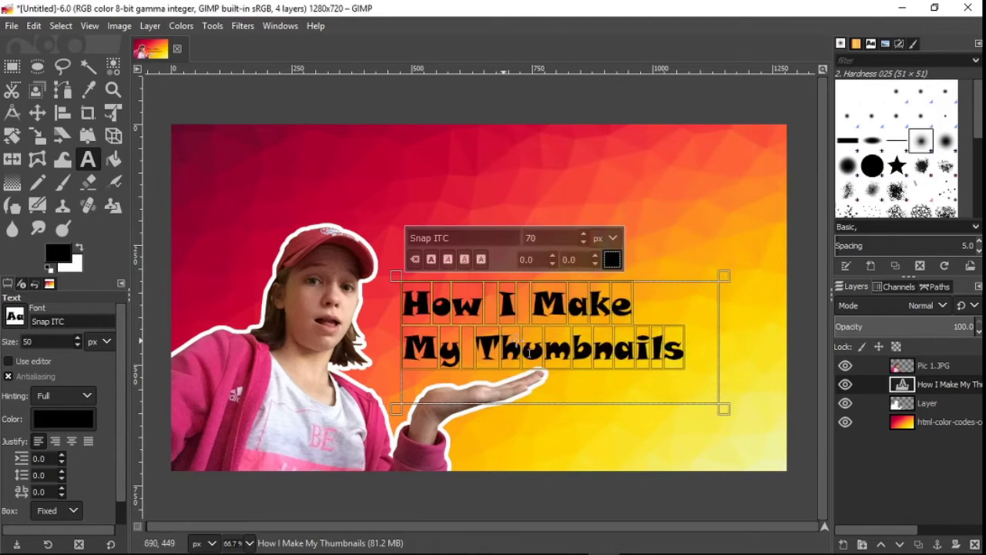
# - Extend the text box closer to the person's face and refit its far edge so "My Thumbnails" stays on one line
pyautogui.moveTo(711, 346); pyautogui.dragTo(651, 335)
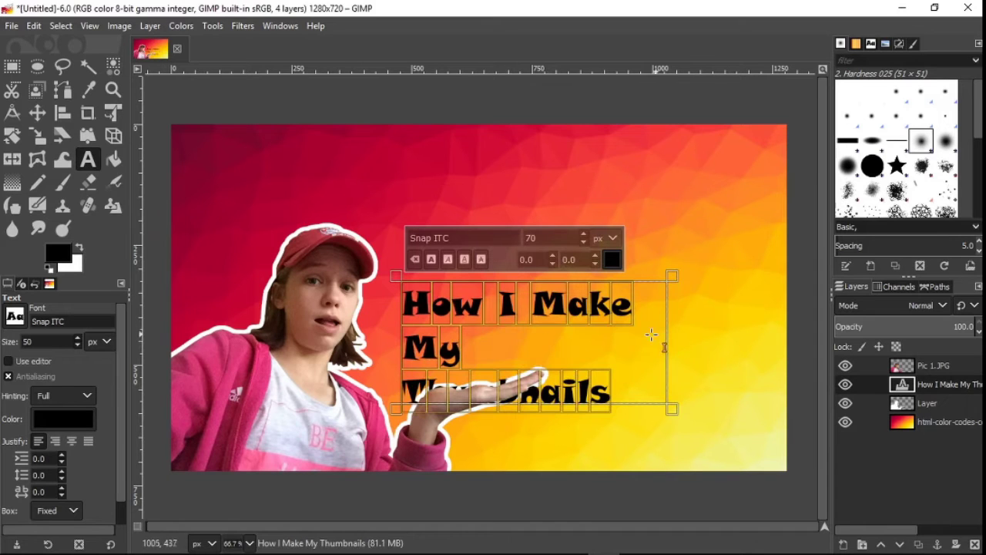
pyautogui.moveTo(395, 342); pyautogui.dragTo(380, 343)
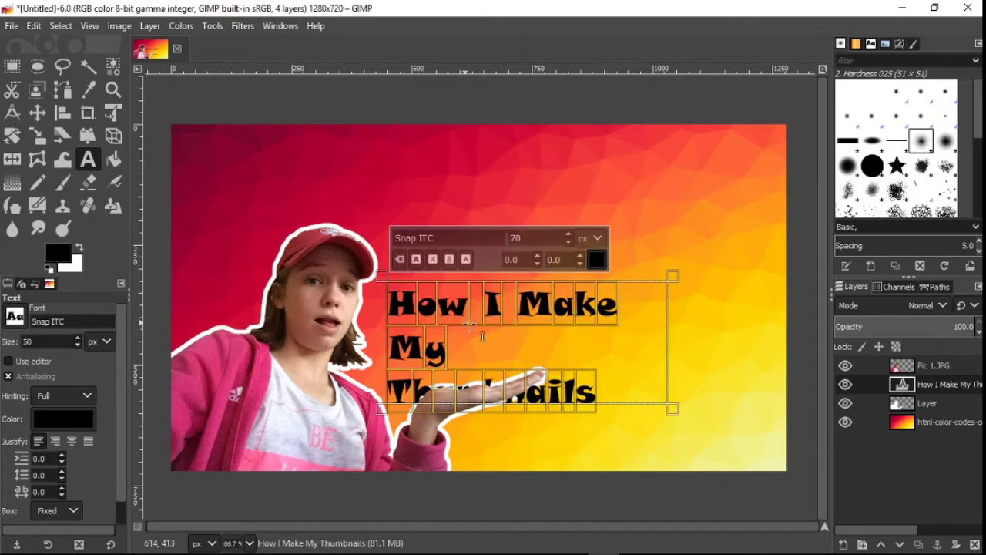
pyautogui.moveTo(669, 391); pyautogui.dragTo(420, 311)
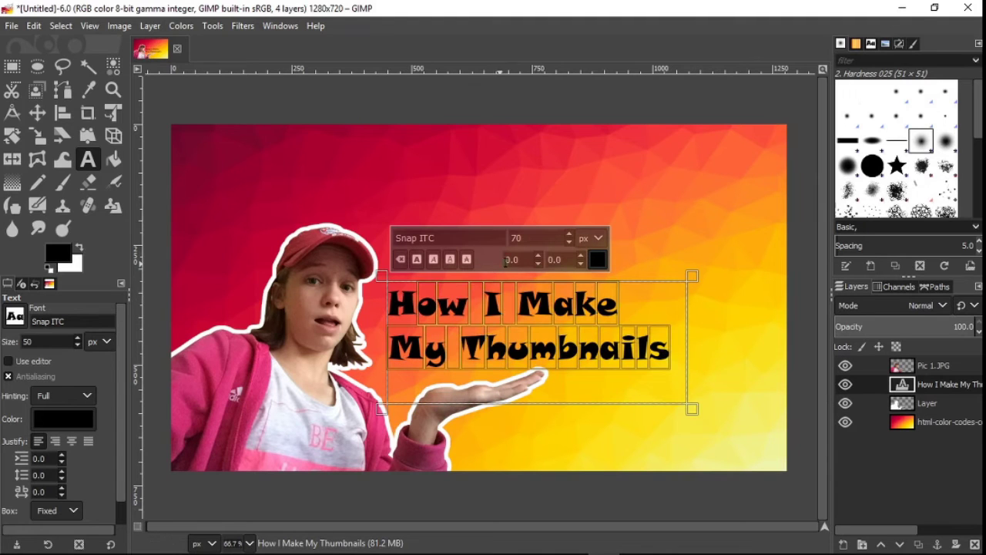
# - Select the whole title and set its size to 60 px
pyautogui.moveTo(669, 348); pyautogui.dragTo(497, 287)
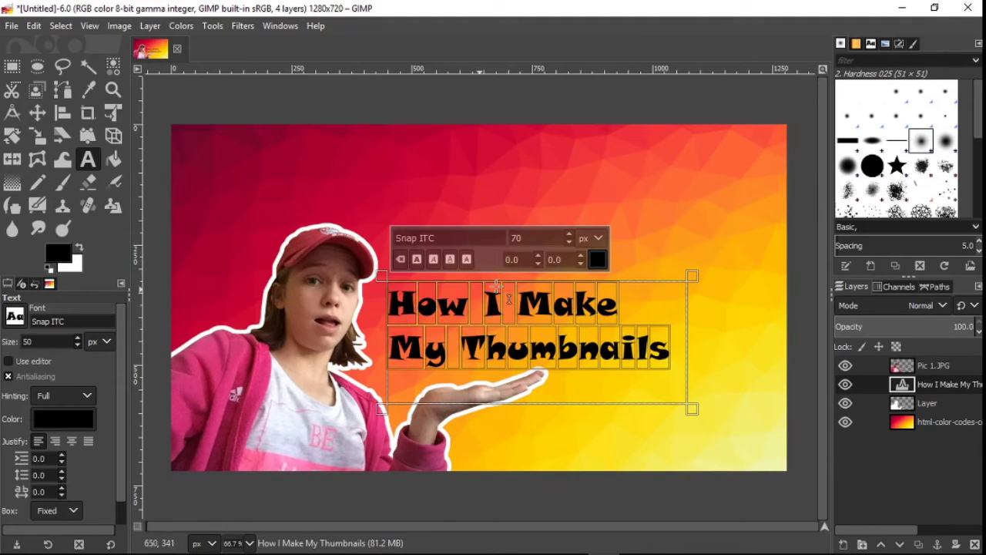
pyautogui.click(509, 245)
pyautogui.write('60')
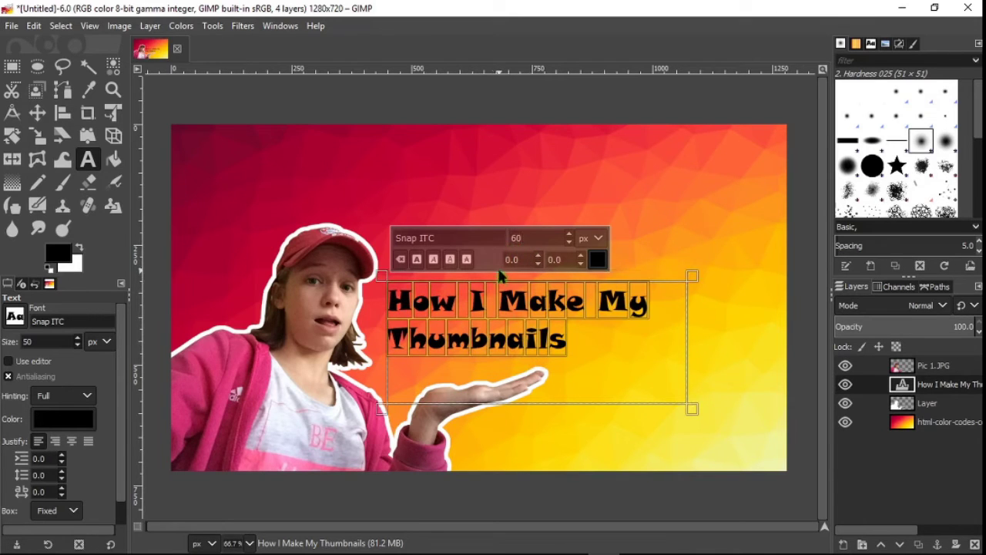
# - Shrink the text box to fit closely around the title's two lines and lower the text to just above the open palm
pyautogui.moveTo(499, 281); pyautogui.dragTo(661, 388)
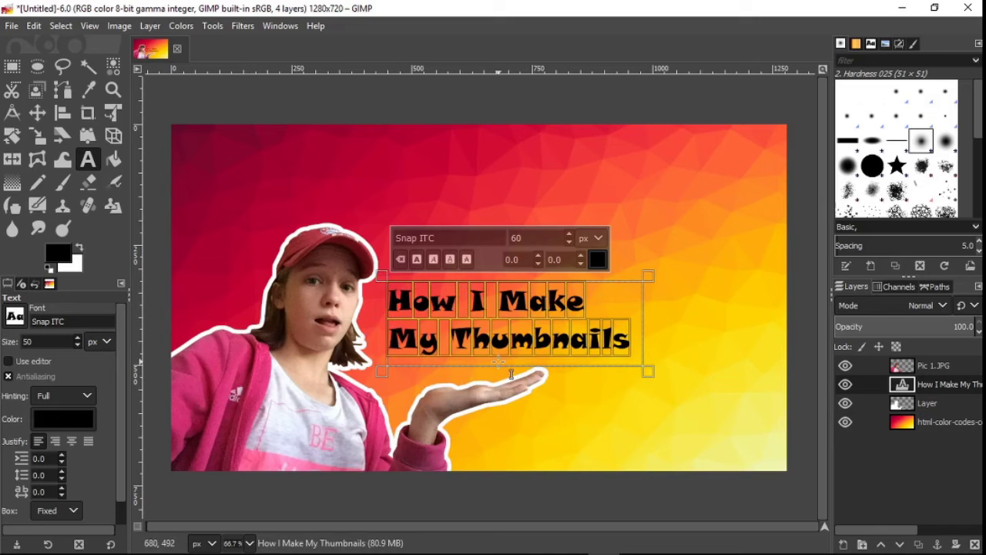
pyautogui.moveTo(511, 374); pyautogui.dragTo(530, 378)
pyautogui.moveTo(536, 281); pyautogui.dragTo(539, 293)
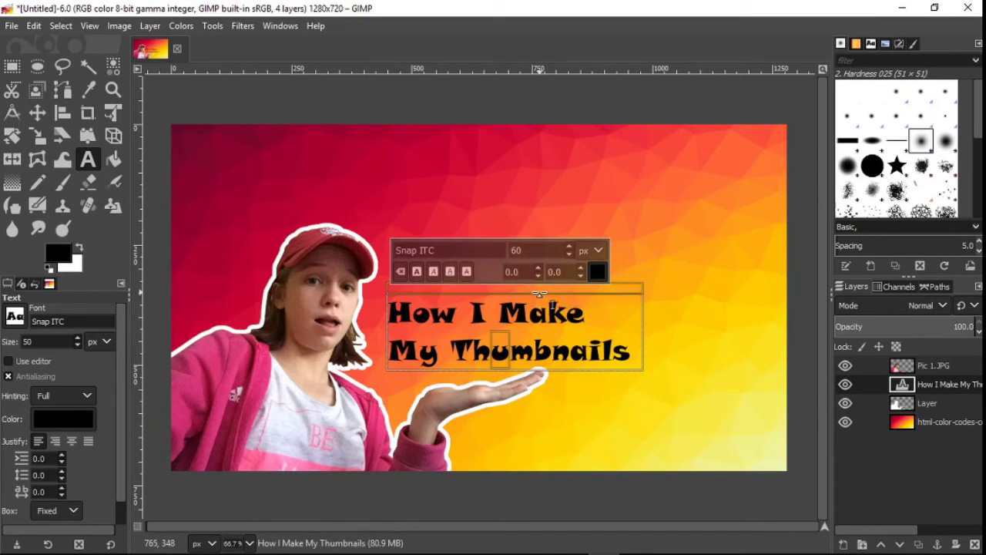
pyautogui.click(566, 163)
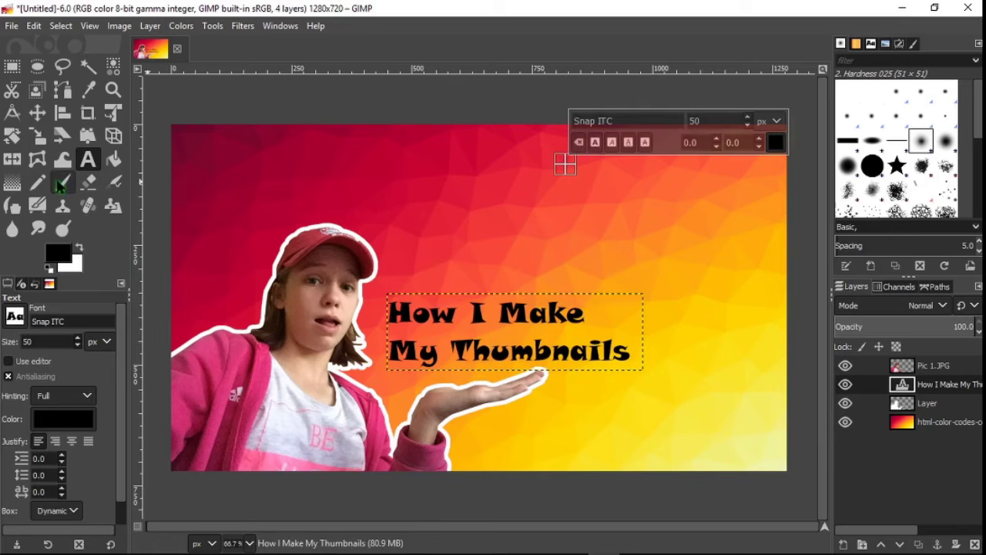
# - Add "Playing TNT run Till I Get a Win.png" from File Explorer's Videos folder as a new layer directly above the gradient background
pyautogui.click(919, 417)
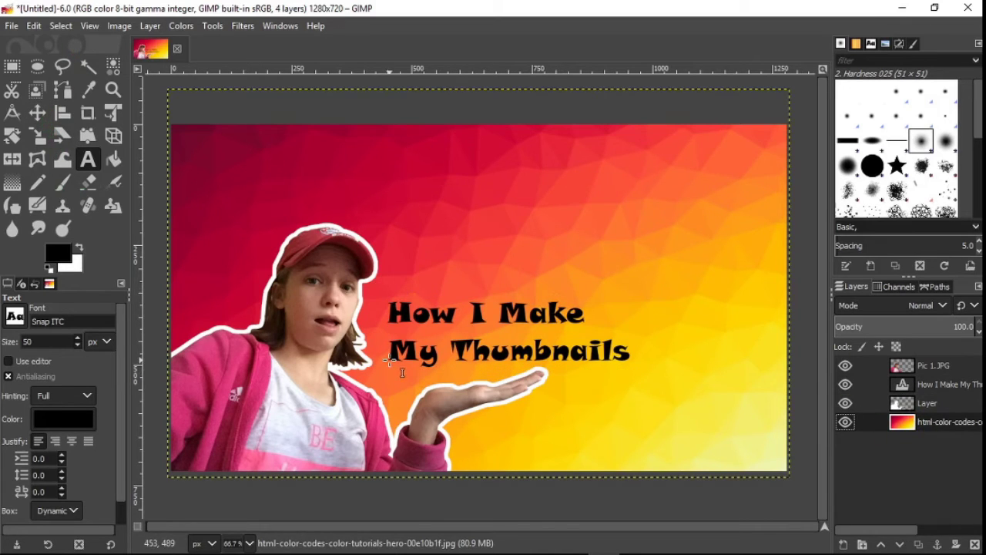
pyautogui.press('m')
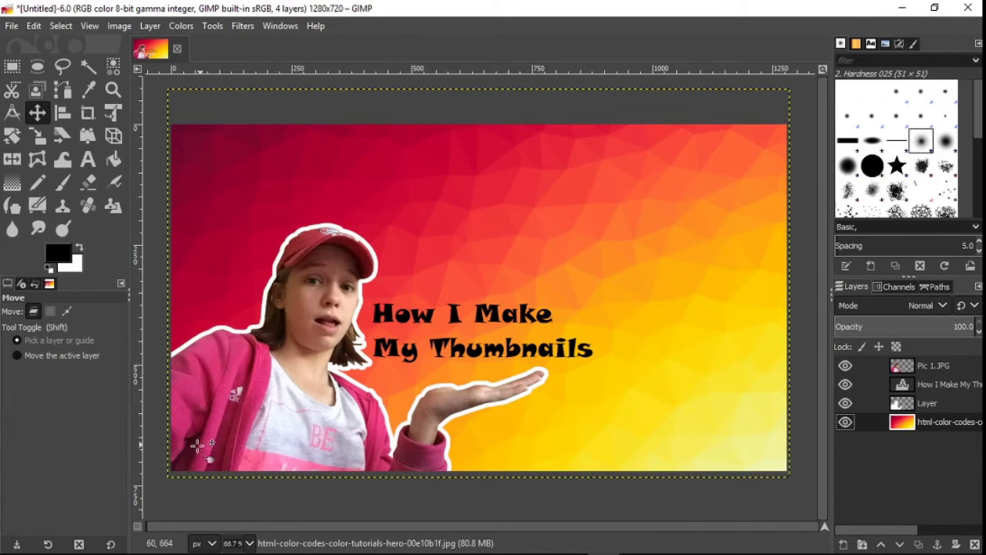
pyautogui.click(122, 542)
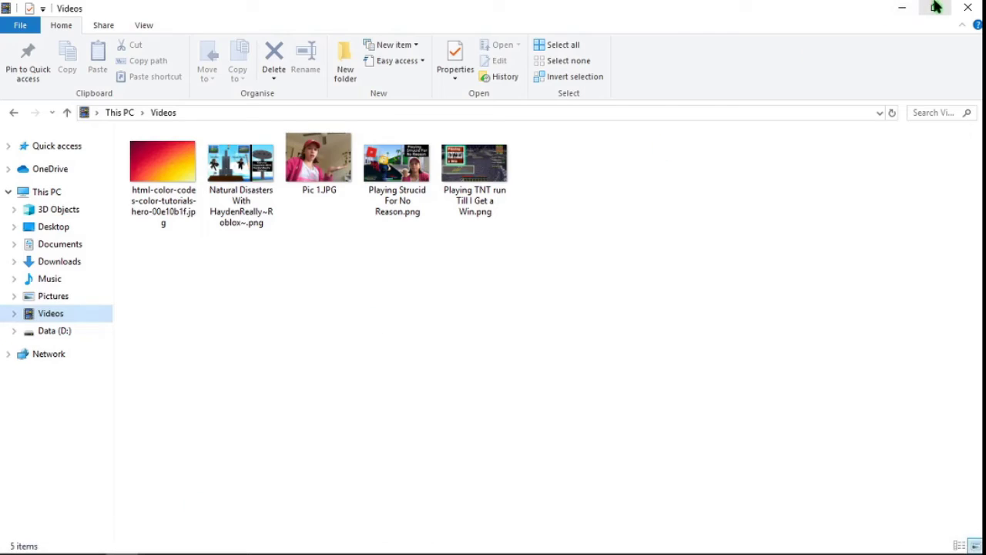
pyautogui.click(933, 7)
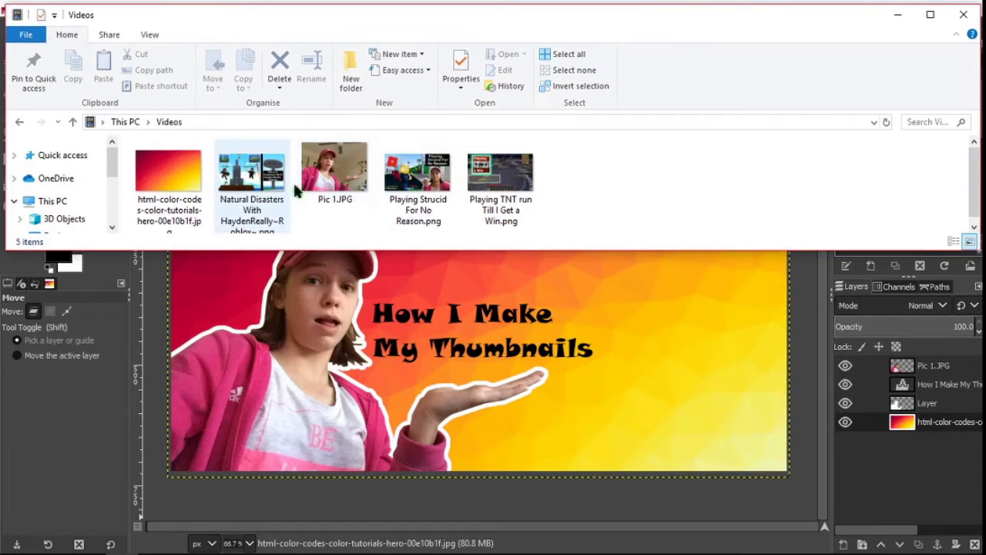
pyautogui.click(501, 181)
pyautogui.moveTo(592, 219); pyautogui.dragTo(688, 287)
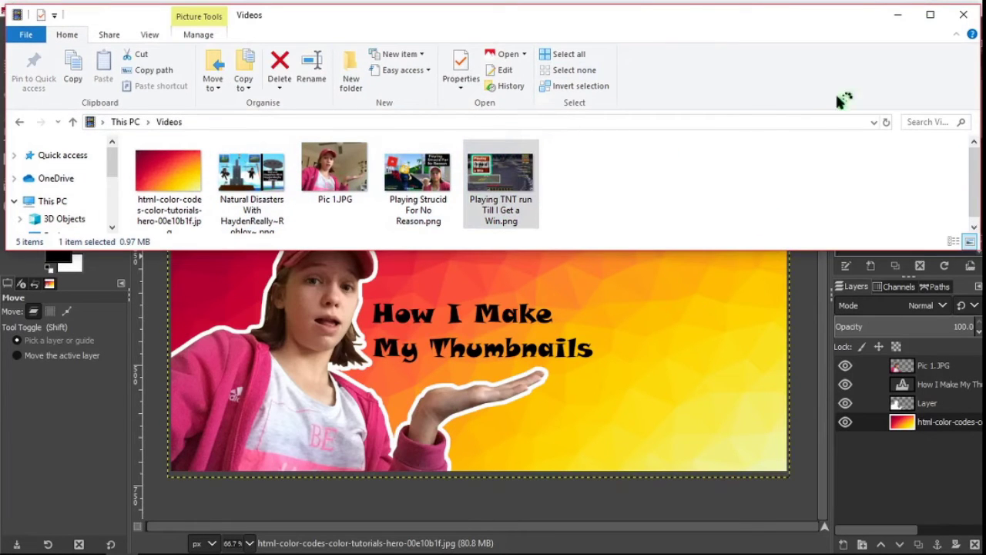
pyautogui.click(899, 15)
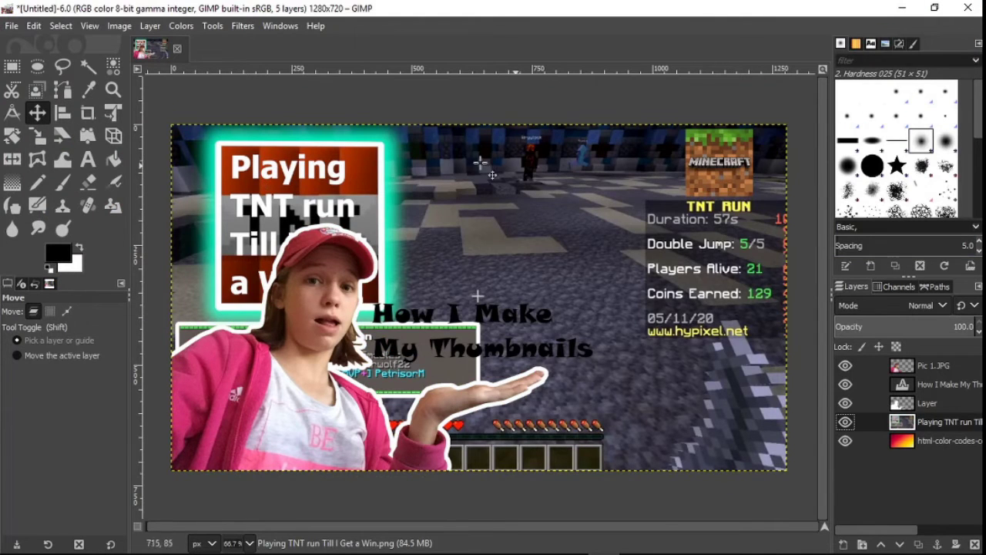
# - Scale the TNT run image to about 521 × 293 px and move it to the canvas's upper-right area
pyautogui.click(37, 136)
pyautogui.click(220, 157)
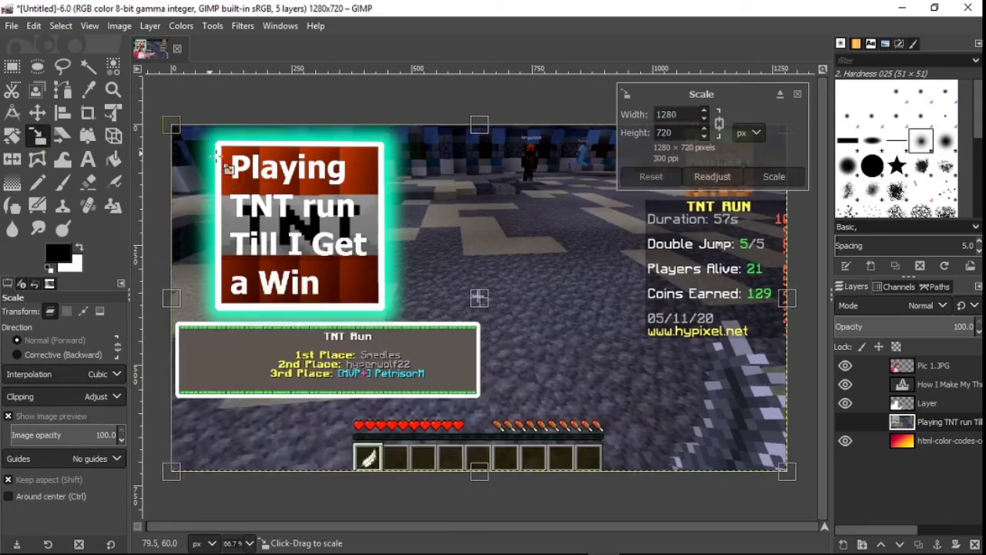
pyautogui.moveTo(218, 158); pyautogui.dragTo(586, 364)
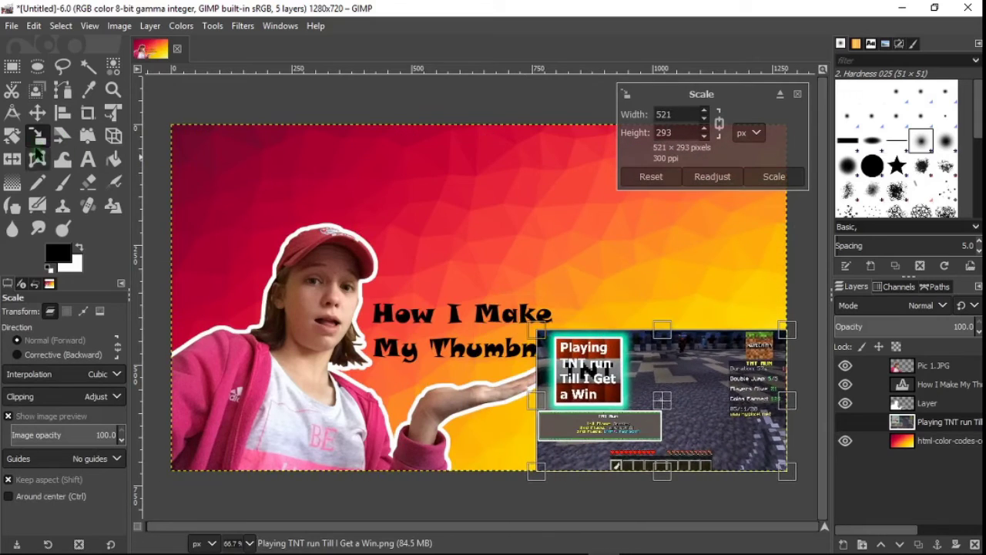
pyautogui.click(36, 113)
pyautogui.moveTo(639, 404); pyautogui.dragTo(631, 197)
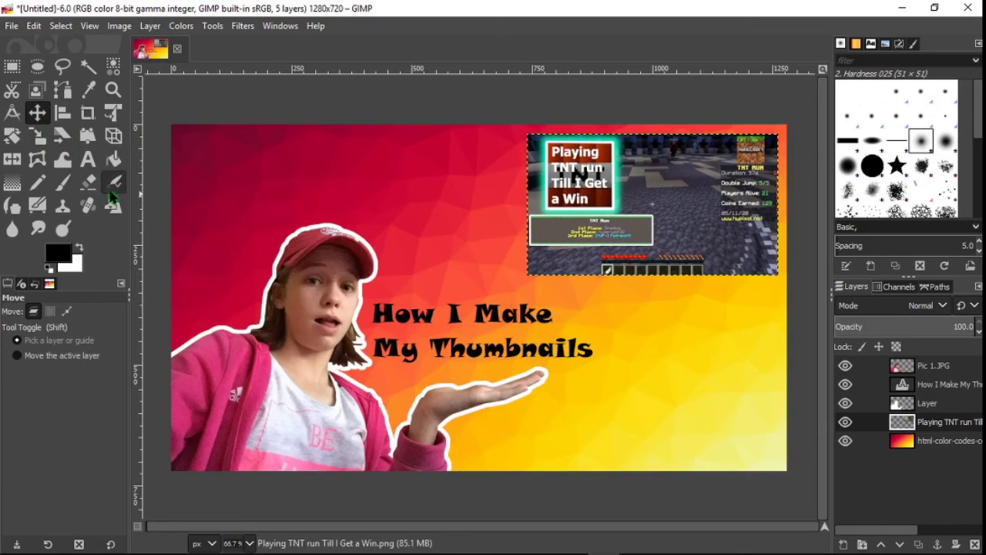
# - Scale the TNT run image further to about 315 × 177 px and shift it slightly away from the canvas's right edge
pyautogui.click(37, 136)
pyautogui.moveTo(589, 279); pyautogui.dragTo(686, 221)
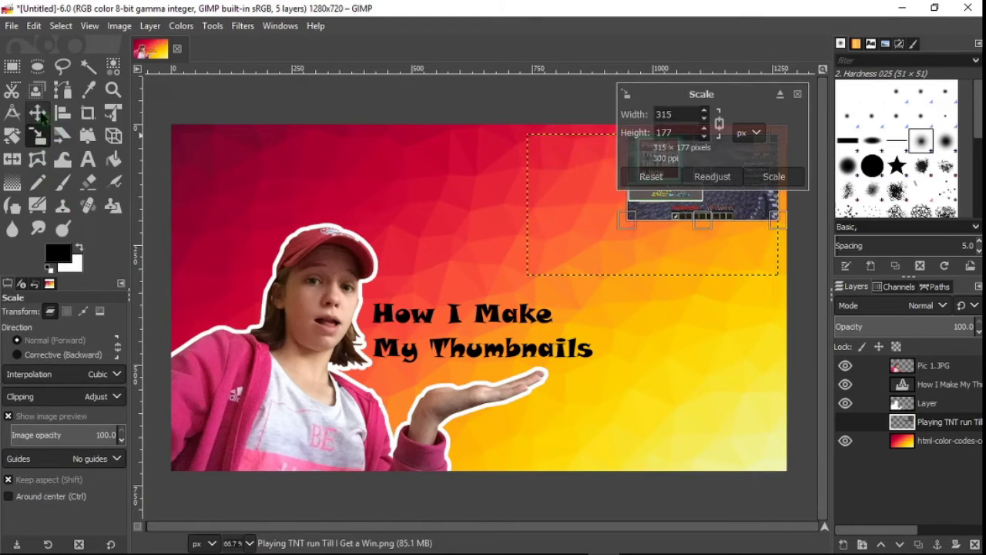
pyautogui.click(37, 112)
pyautogui.moveTo(692, 162); pyautogui.dragTo(682, 165)
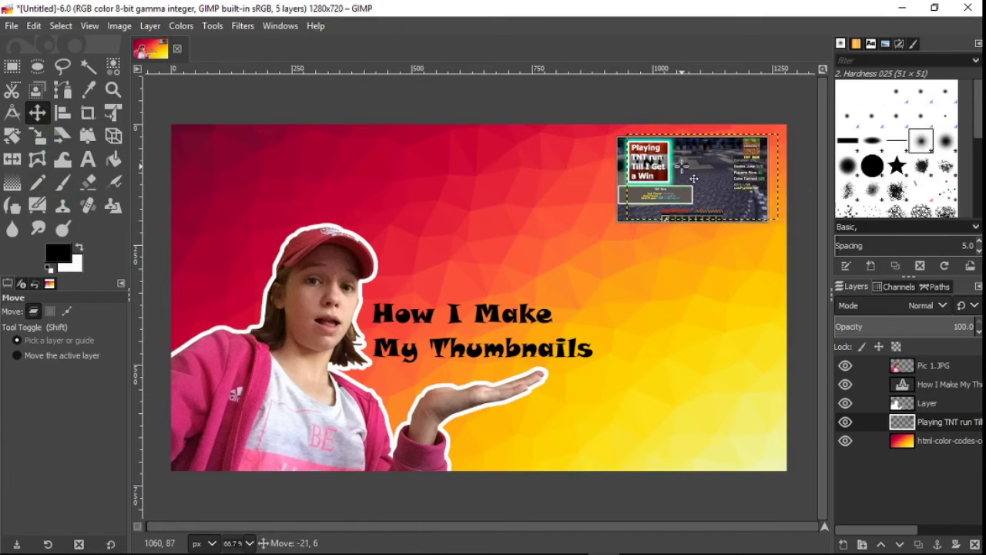
# - Rotate the small TNT run image by about -4.04° and reposition it in the canvas's upper-right corner
pyautogui.click(12, 136)
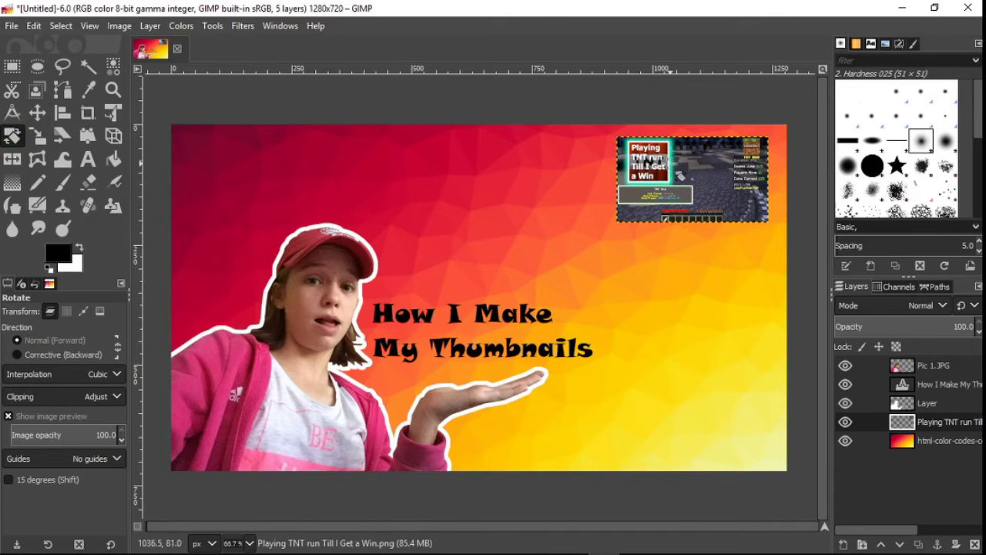
pyautogui.moveTo(680, 176); pyautogui.dragTo(621, 127)
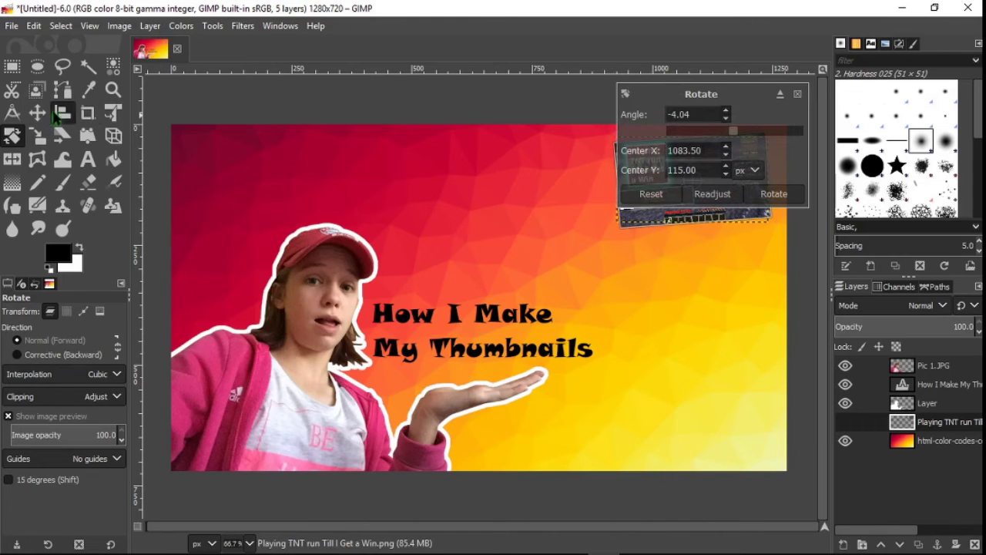
pyautogui.click(61, 112)
pyautogui.click(37, 112)
pyautogui.moveTo(670, 195); pyautogui.dragTo(675, 191)
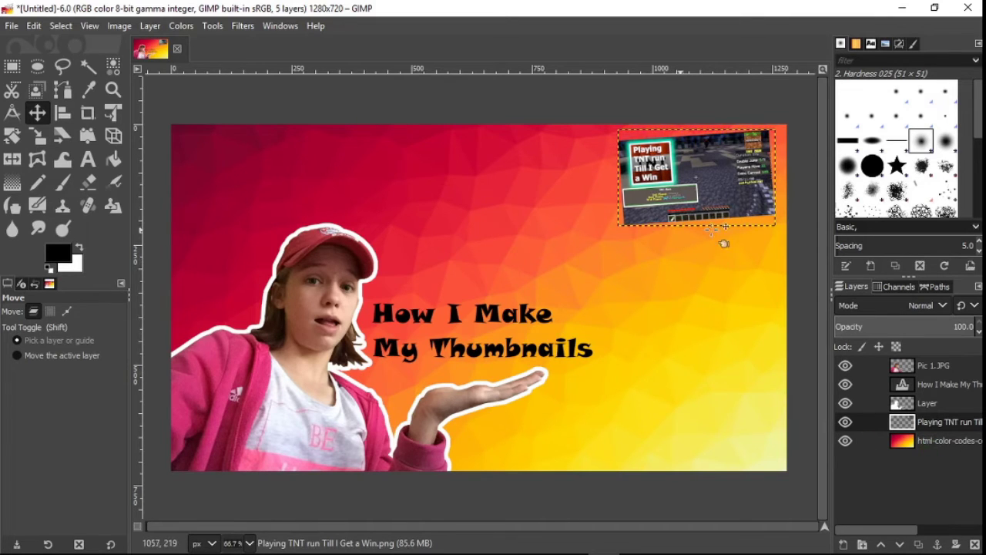
pyautogui.moveTo(712, 191); pyautogui.dragTo(717, 194)
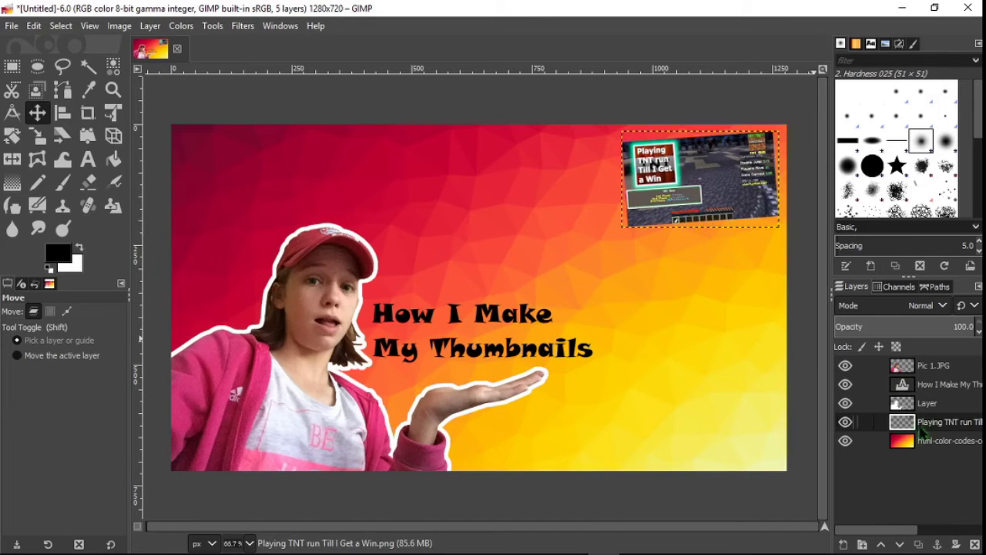
# - Create a selection from the TNT run layer's alpha and grow it slightly beyond the image edges
pyautogui.rightClick(918, 431)
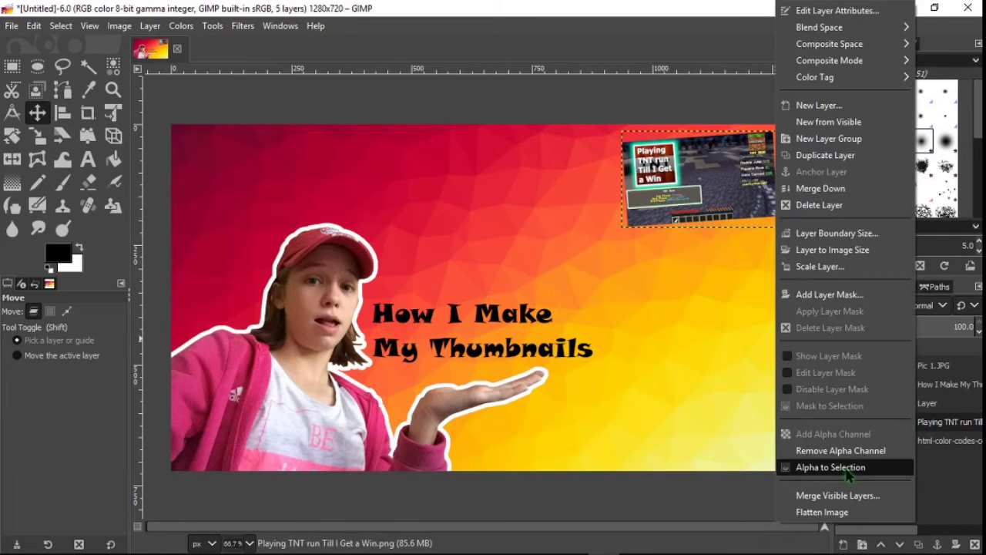
pyautogui.click(802, 468)
pyautogui.click(73, 26)
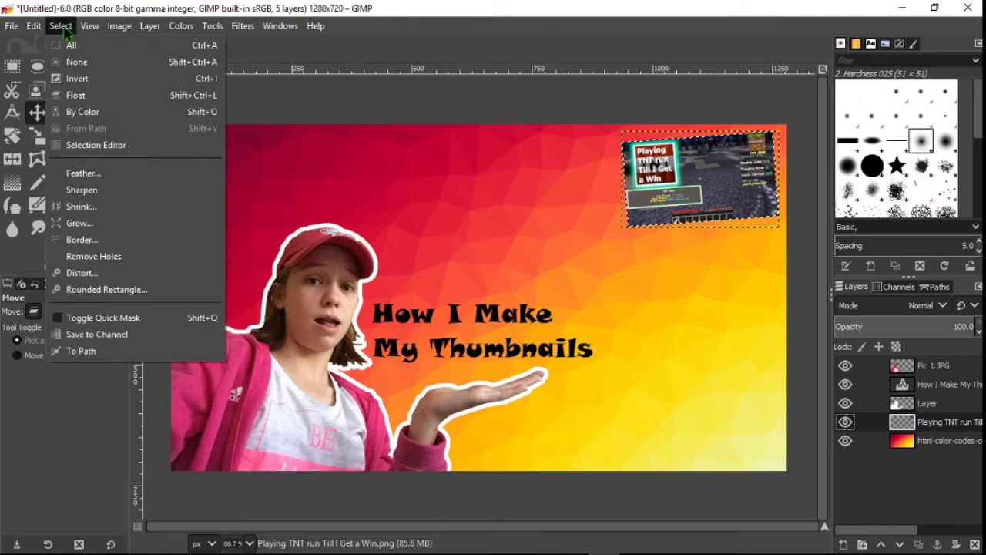
pyautogui.click(71, 222)
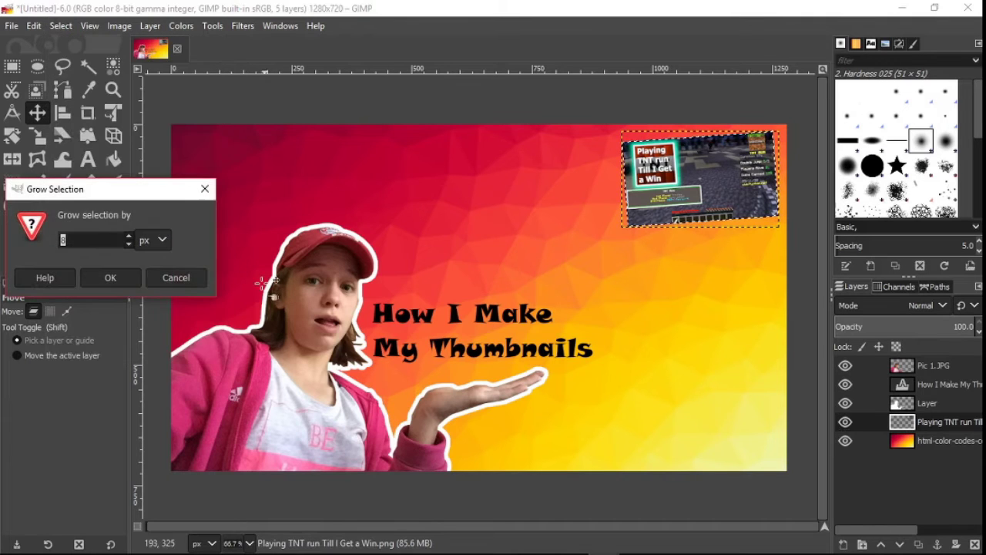
pyautogui.click(111, 280)
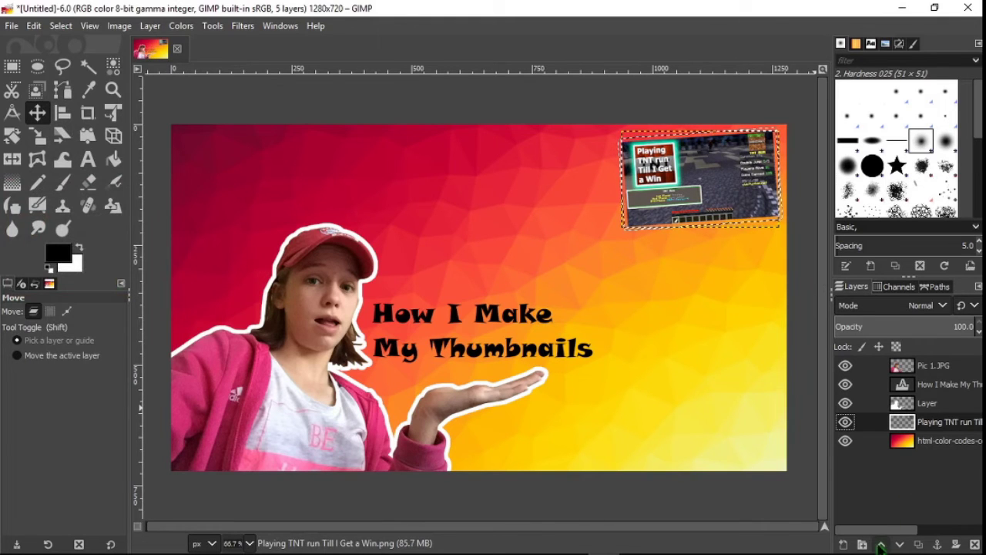
# - Add a new layer directly below the TNT run image and fill the selection with the white background color as a border
pyautogui.click(862, 544)
pyautogui.click(874, 529)
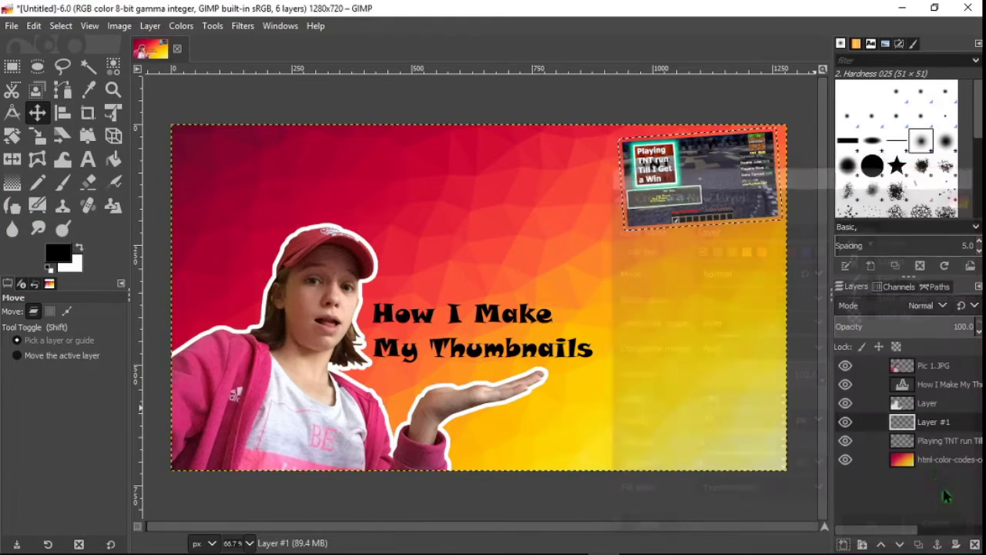
pyautogui.moveTo(935, 428); pyautogui.dragTo(928, 455)
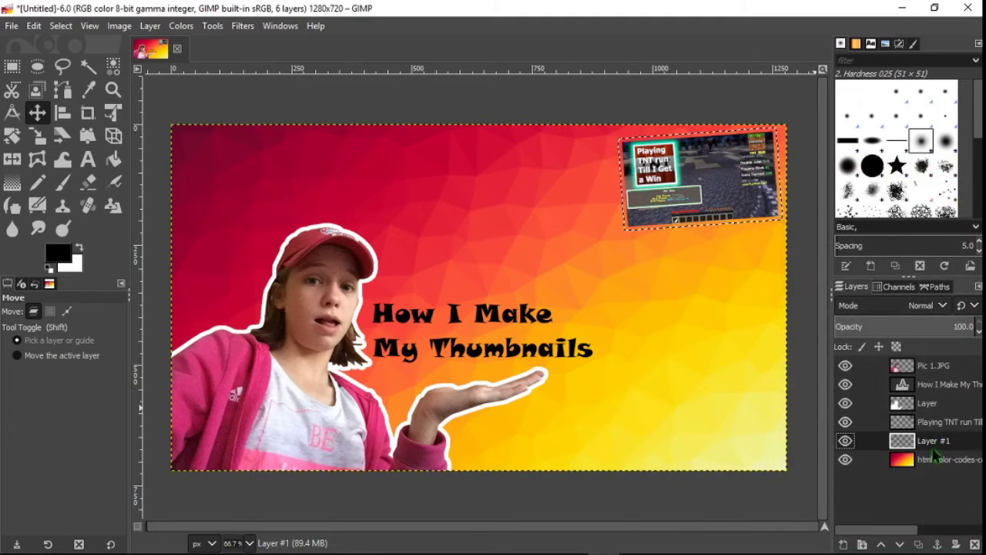
pyautogui.click(33, 26)
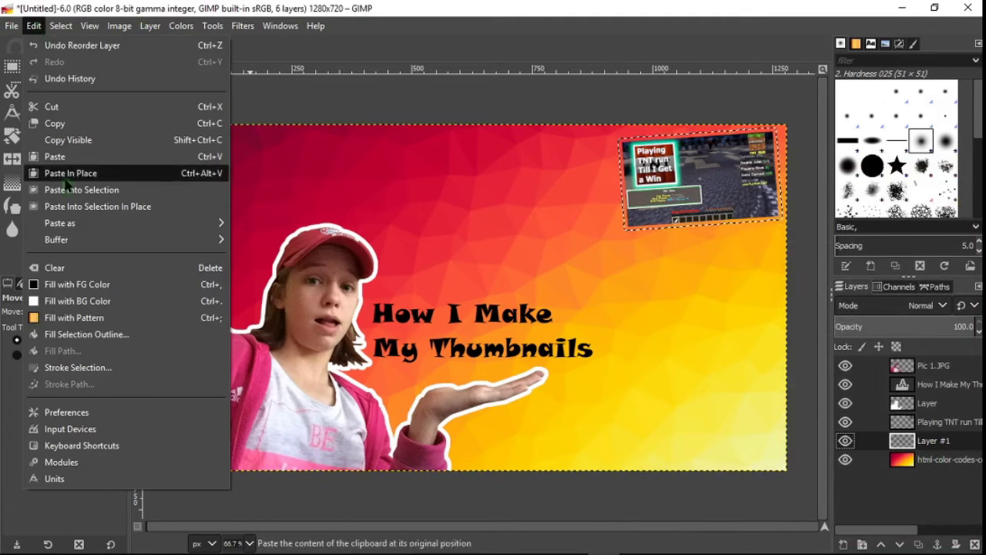
pyautogui.click(63, 303)
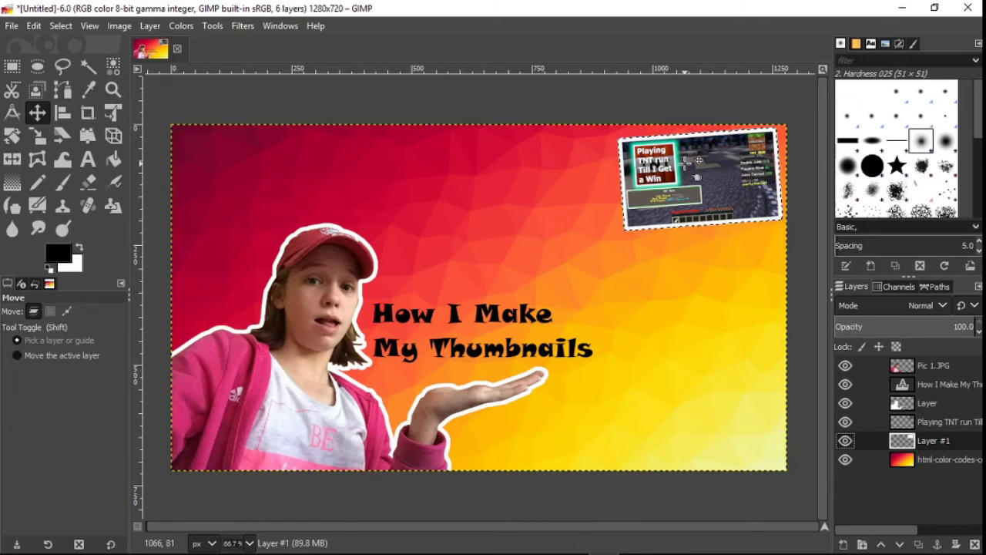
# - Nudge the TNT run image and its white border slightly down and inward from the corner, keeping them aligned, and clear the selection
pyautogui.click(688, 166)
pyautogui.click(686, 169)
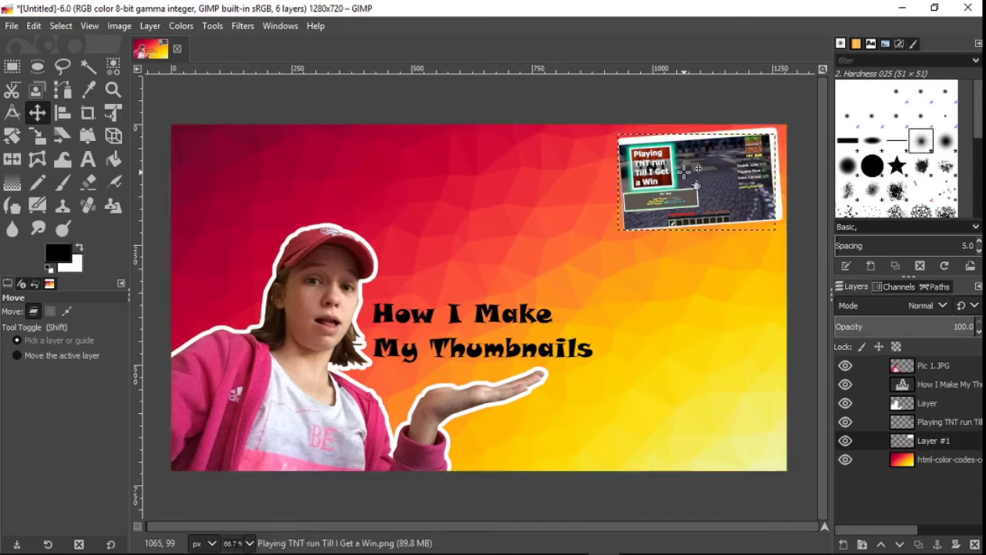
pyautogui.moveTo(686, 170); pyautogui.dragTo(702, 150)
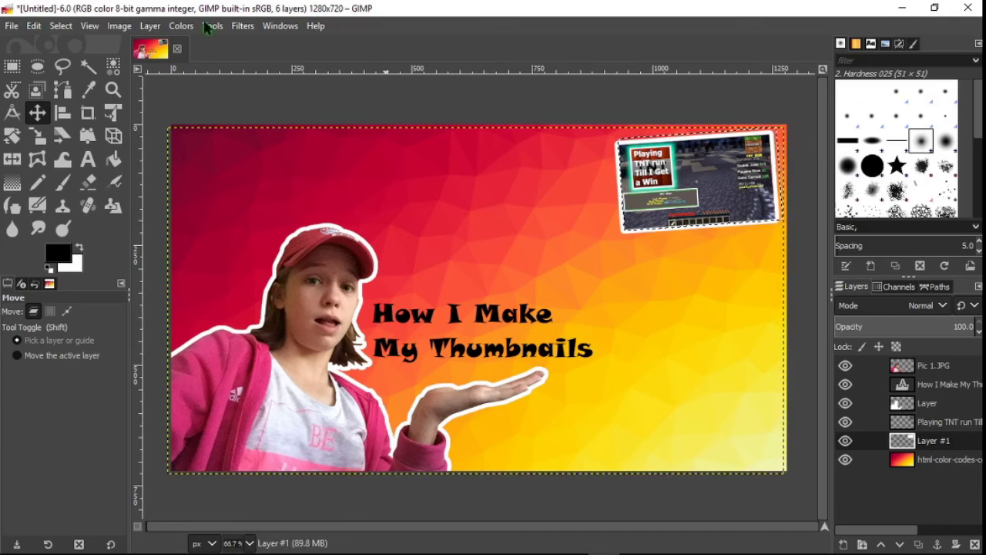
pyautogui.click(61, 26)
pyautogui.click(77, 59)
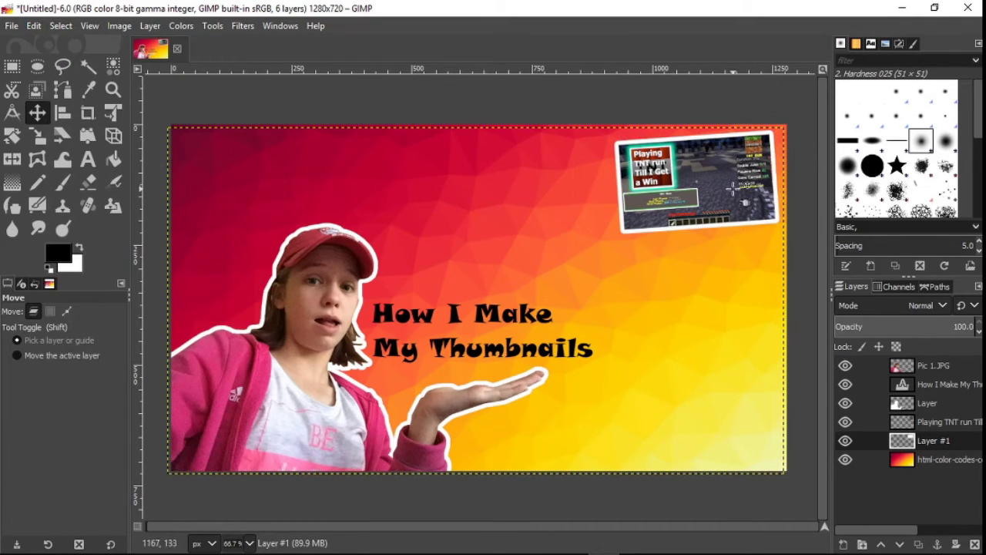
pyautogui.moveTo(701, 184); pyautogui.dragTo(698, 187)
pyautogui.moveTo(678, 152); pyautogui.dragTo(676, 154)
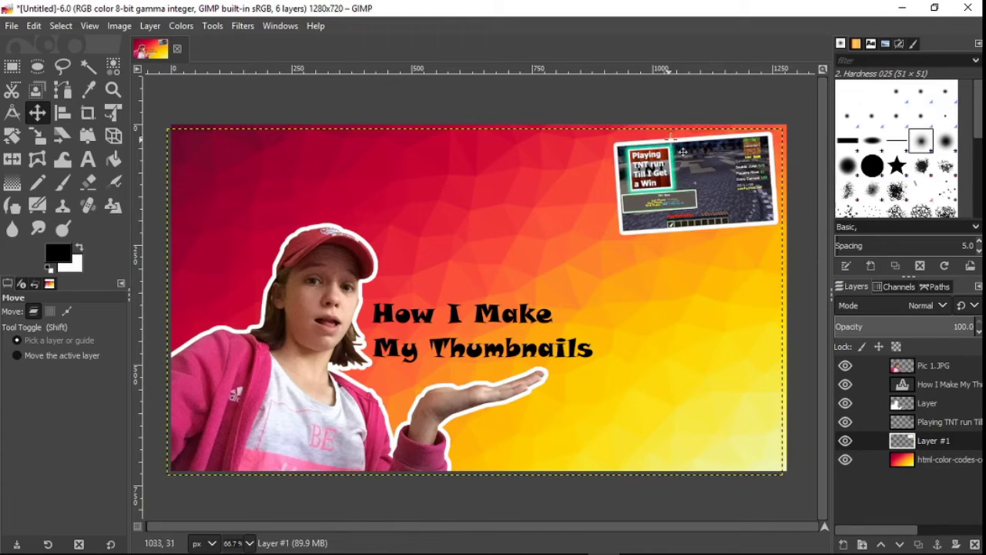
# - Make the TNT run image layer active and create a selection from its alpha
pyautogui.click(942, 421)
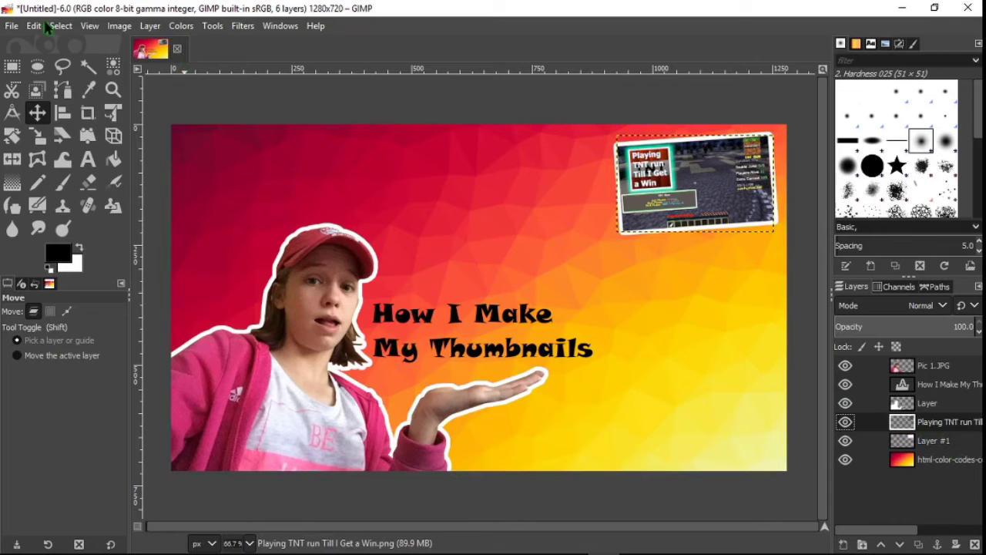
pyautogui.click(54, 27)
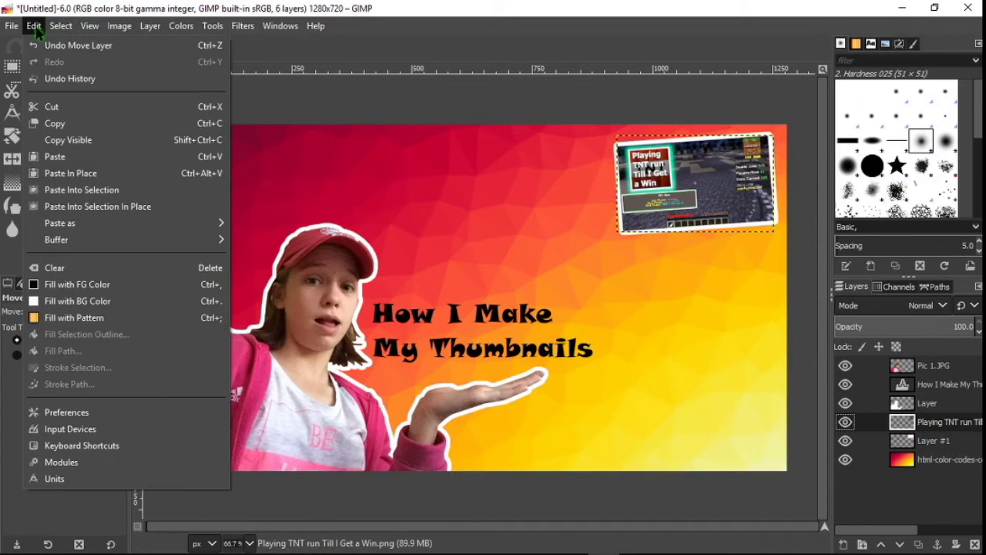
pyautogui.moveTo(90, 25)
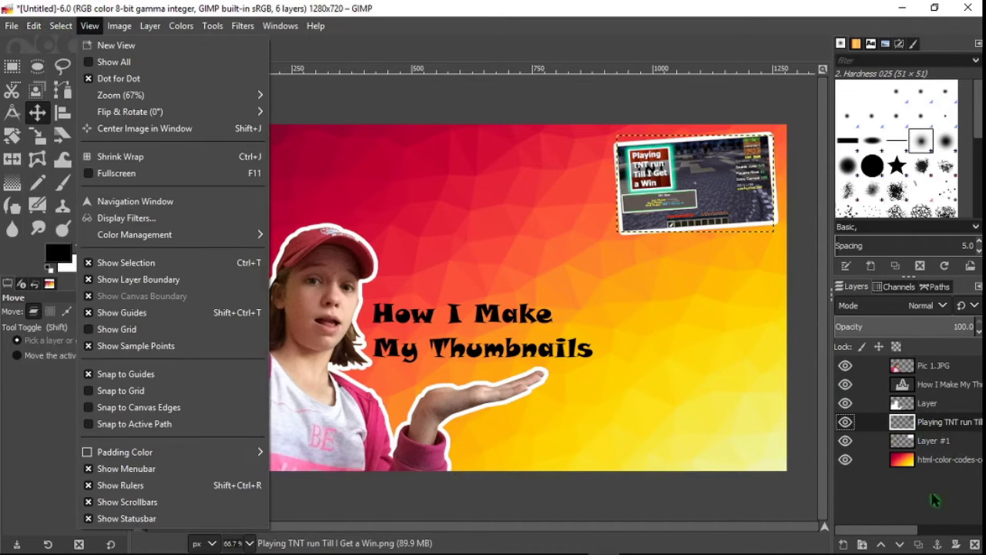
pyautogui.click(920, 424)
pyautogui.rightClick(924, 433)
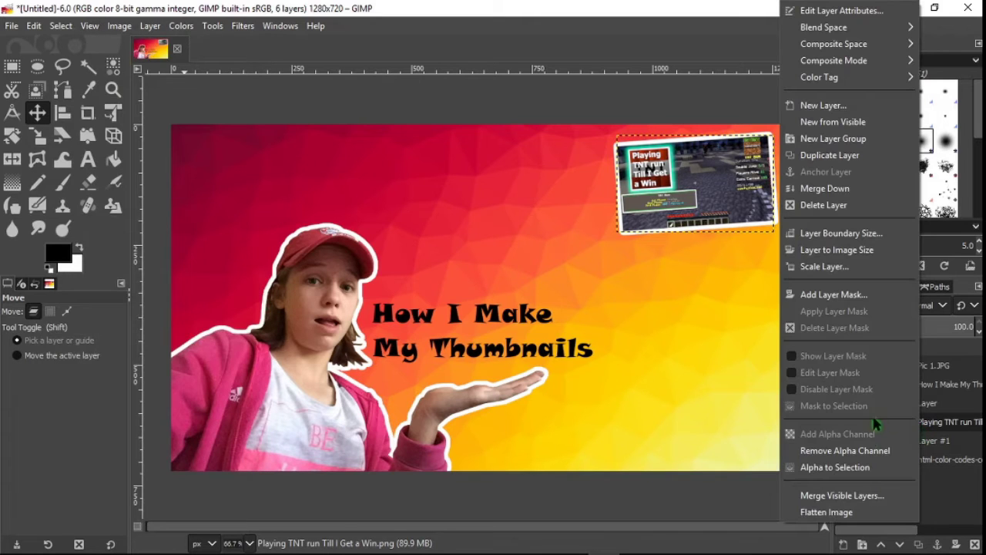
pyautogui.click(855, 466)
# - Grow the selection twice so it extends beyond the TNT run image's white border
pyautogui.click(61, 25)
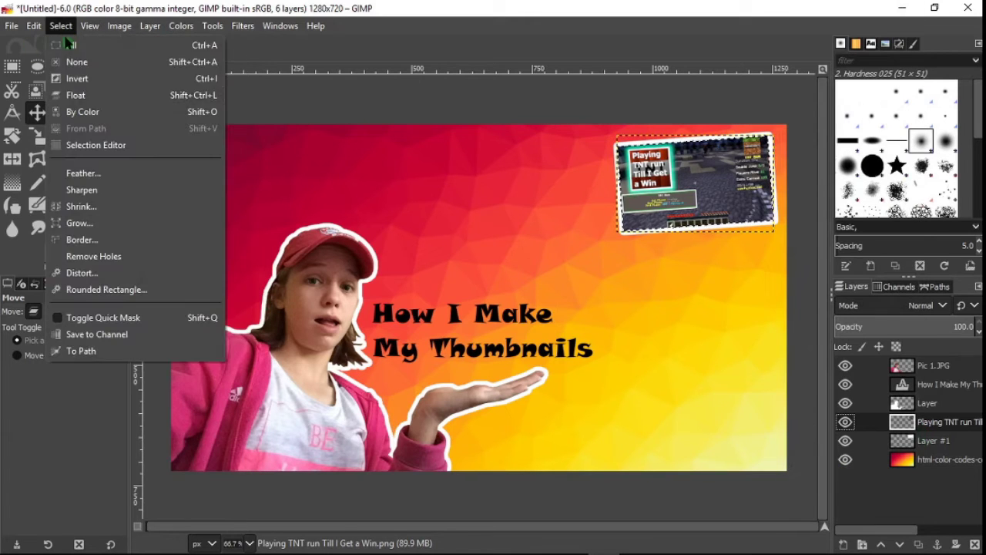
pyautogui.click(79, 216)
pyautogui.click(105, 272)
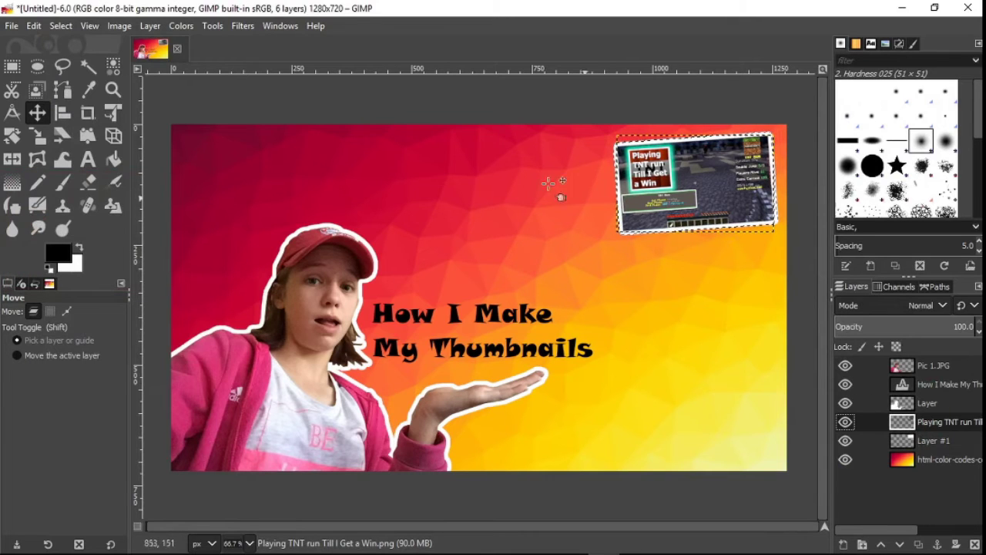
pyautogui.click(61, 25)
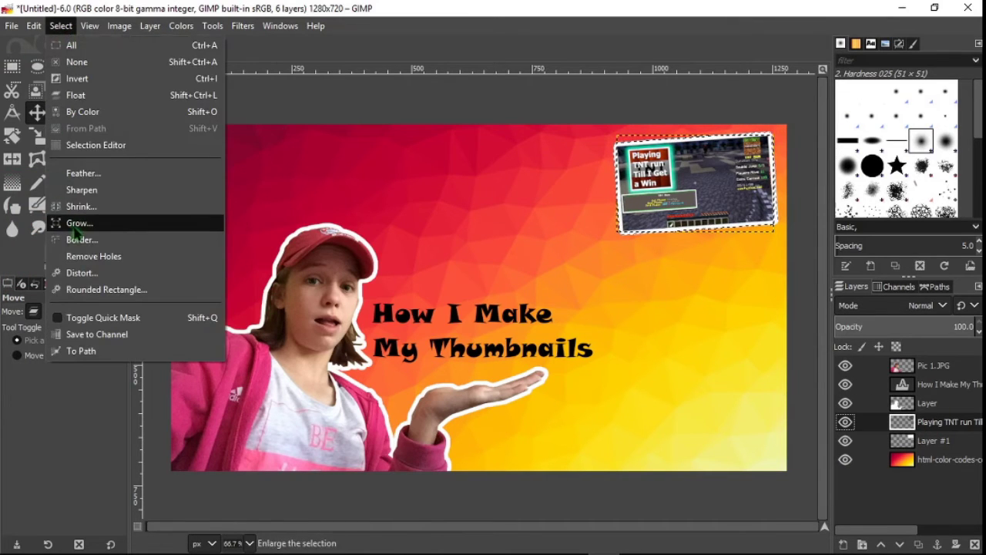
pyautogui.click(77, 222)
pyautogui.click(106, 279)
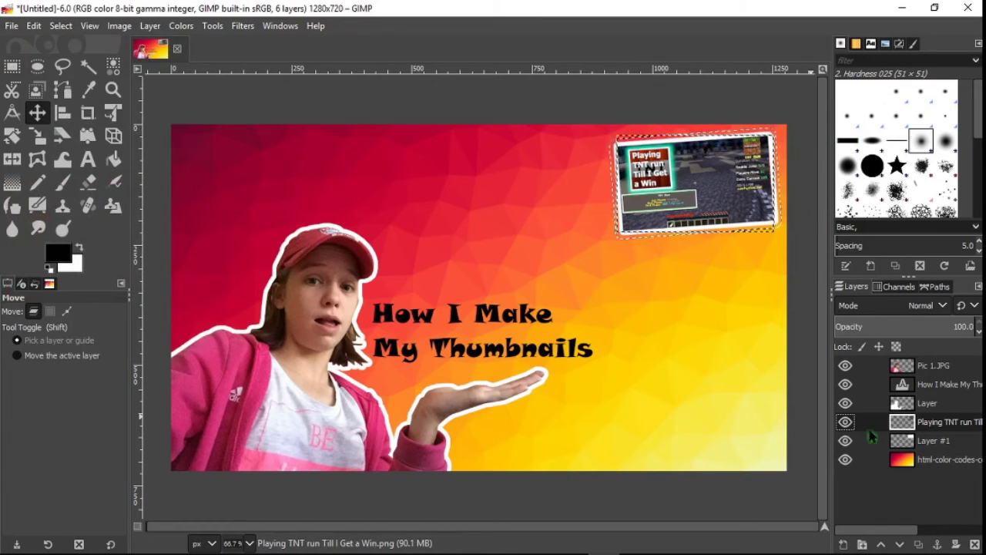
# - Add a transparent 1280 × 720 px layer and place it directly above the gradient background
pyautogui.click(844, 544)
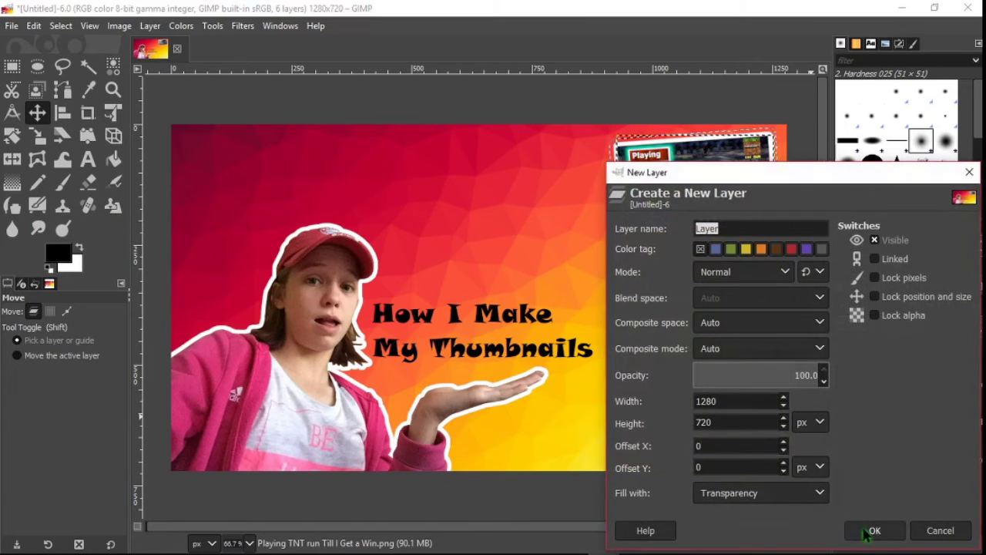
pyautogui.click(873, 529)
pyautogui.moveTo(918, 431); pyautogui.dragTo(930, 470)
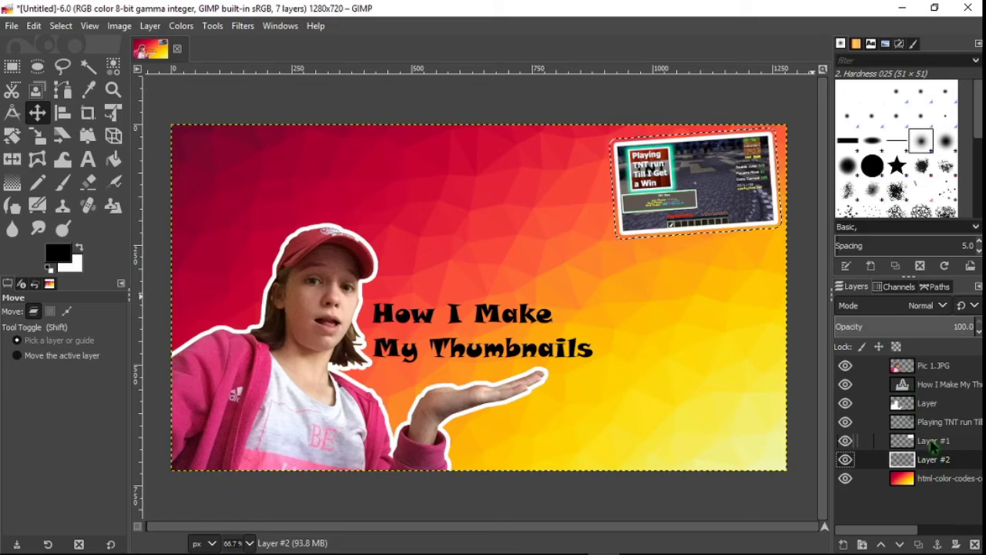
# - Set the background colour to cyan with the HTML value 00e8ff
pyautogui.click(35, 26)
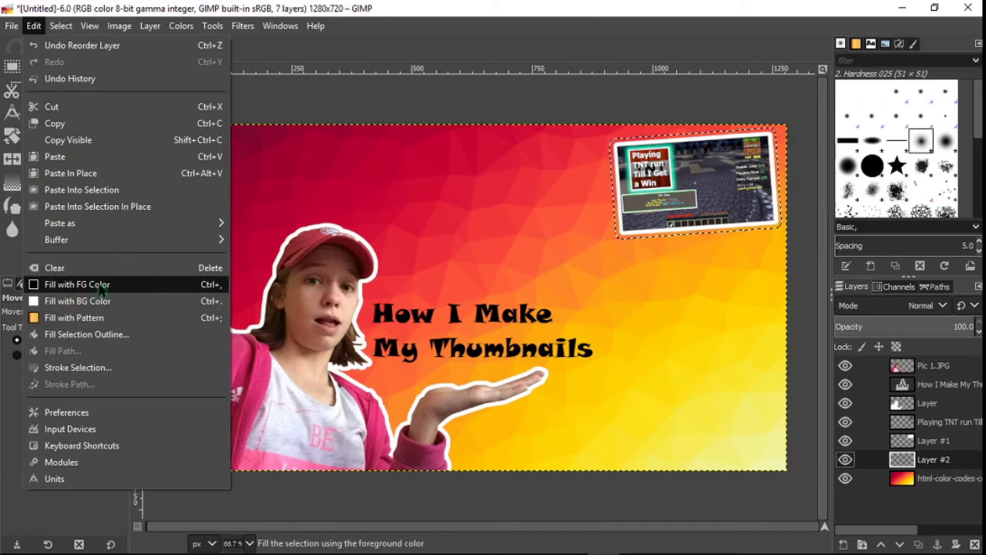
pyautogui.press('Escape')
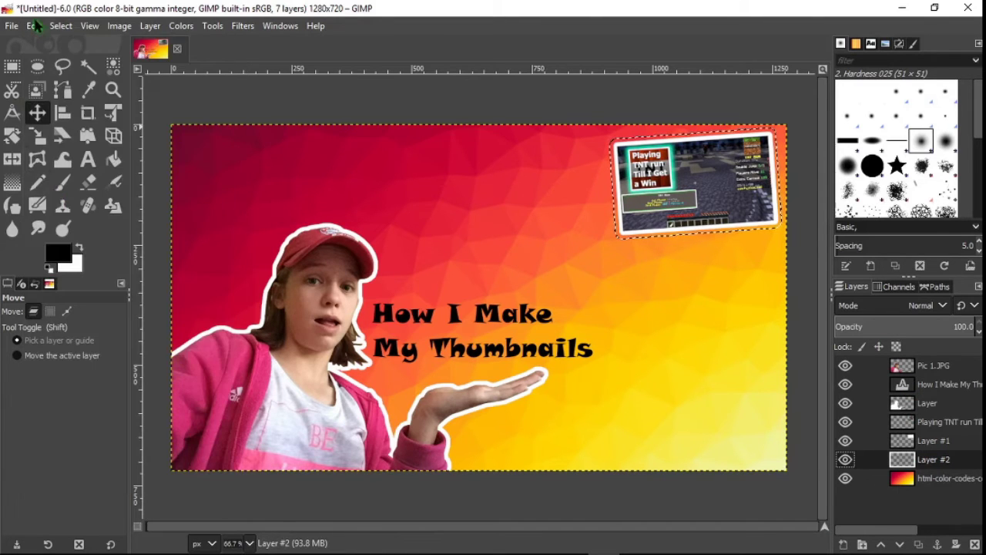
pyautogui.click(76, 270)
pyautogui.moveTo(77, 269); pyautogui.dragTo(122, 176)
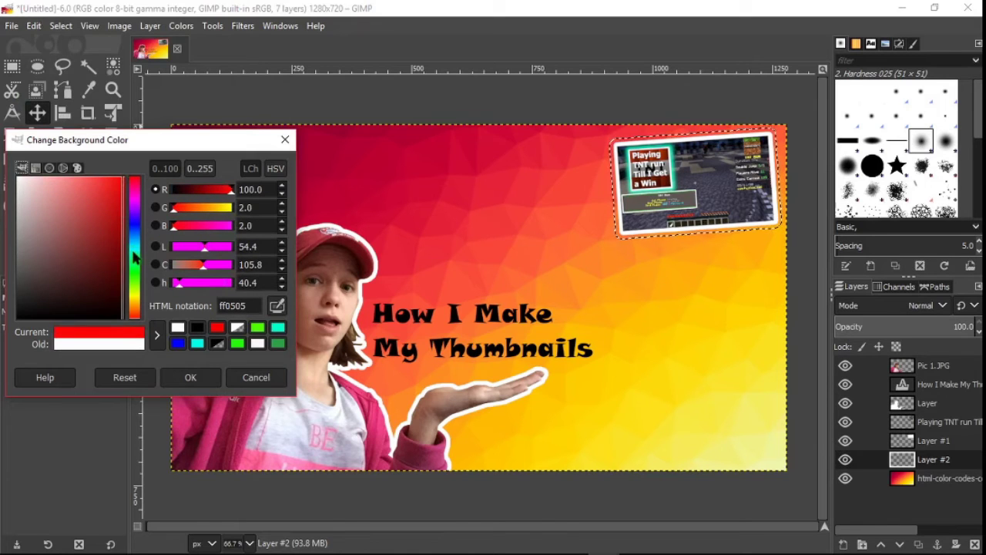
pyautogui.click(135, 273)
pyautogui.moveTo(116, 247); pyautogui.dragTo(141, 171)
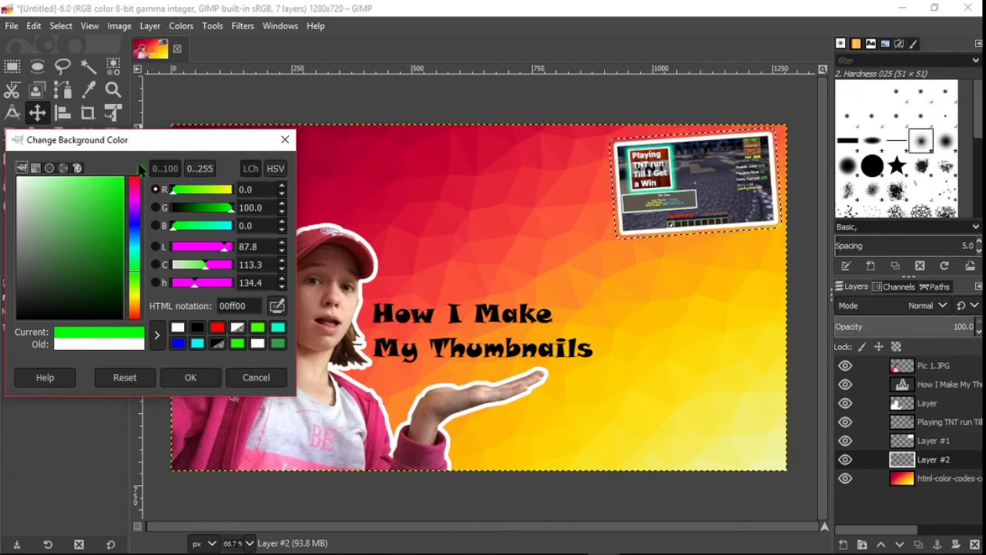
pyautogui.moveTo(136, 260); pyautogui.dragTo(136, 245)
pyautogui.click(185, 379)
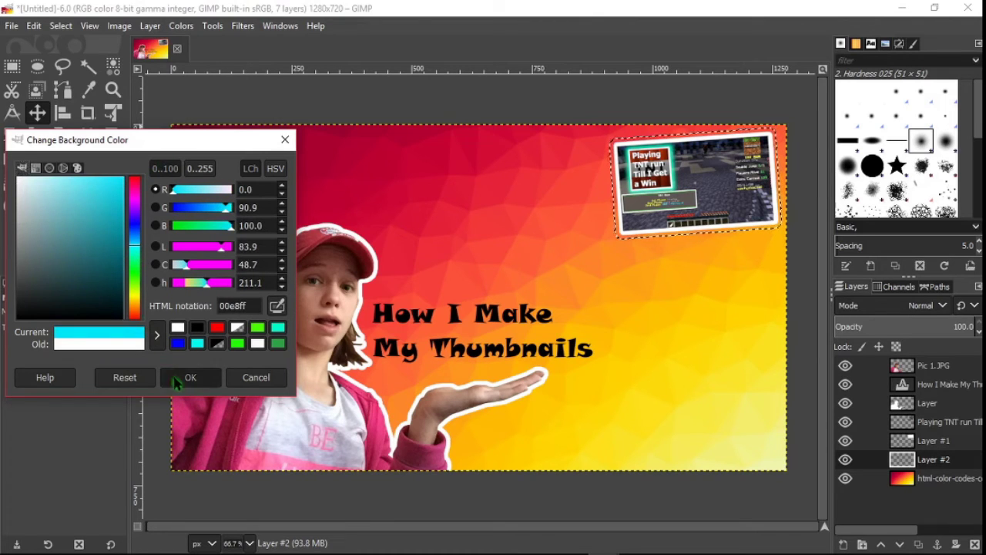
# - Fill the grown selection around the TNT run image with the cyan background colour, then clear the selection
pyautogui.click(60, 25)
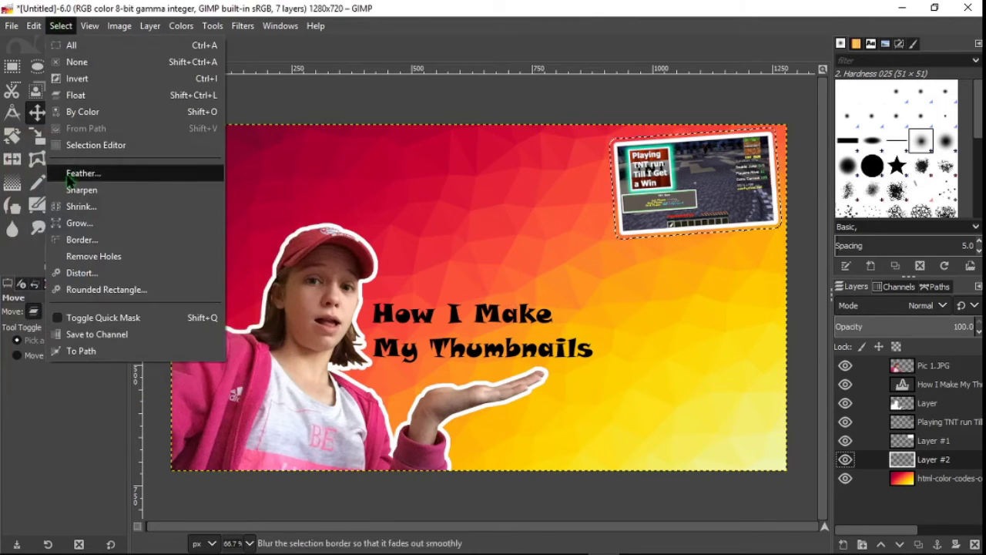
pyautogui.click(60, 25)
pyautogui.click(33, 26)
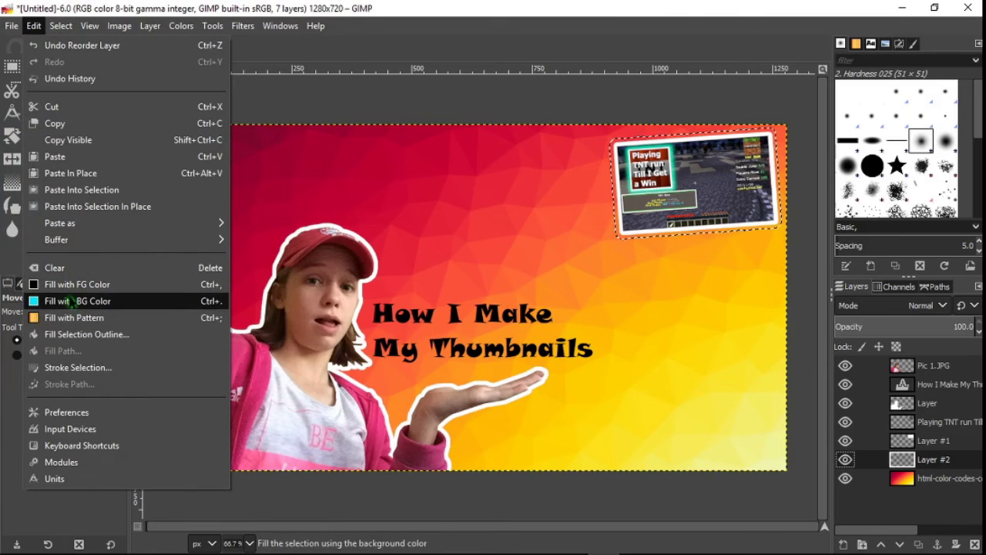
pyautogui.click(71, 301)
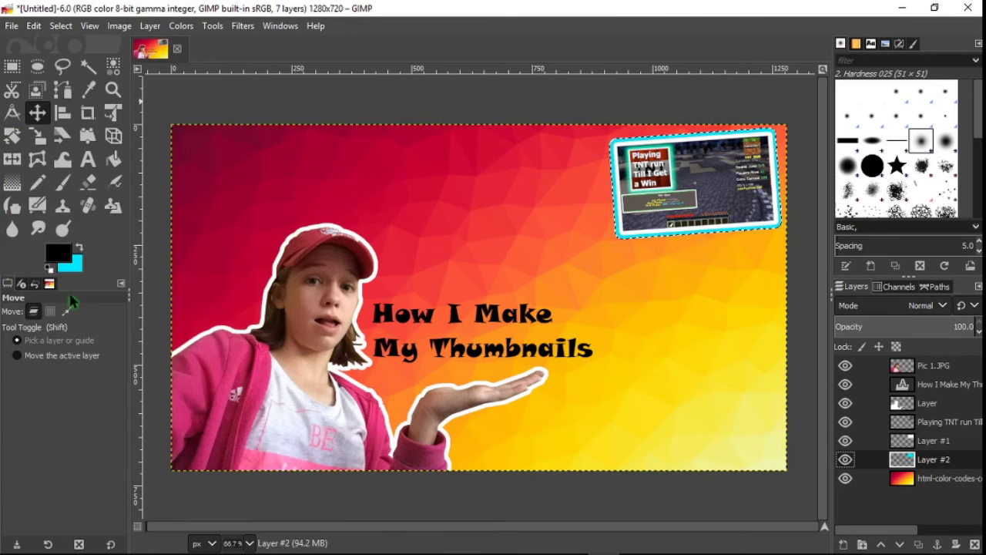
pyautogui.click(55, 27)
pyautogui.click(67, 54)
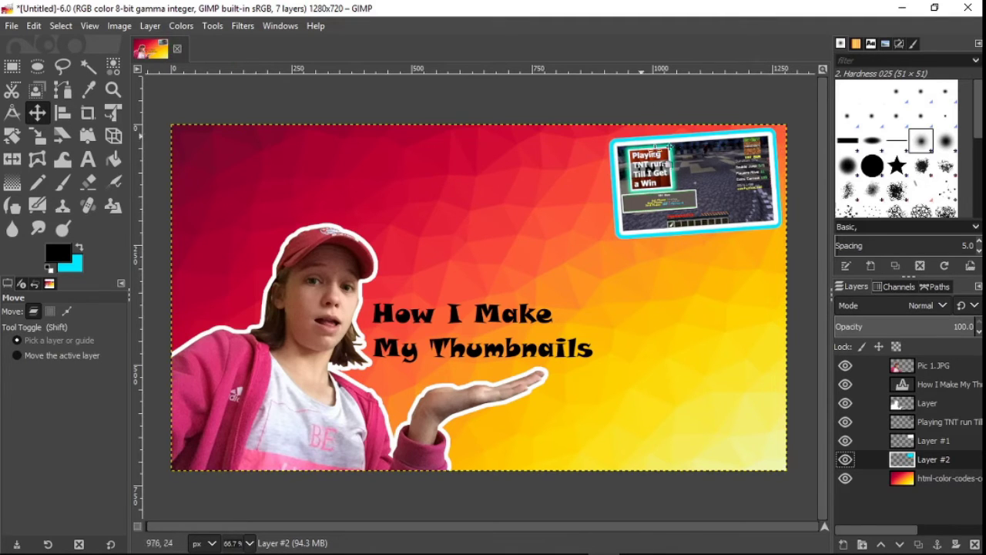
# - Apply a Gaussian Blur of 14.37 in both X and Y to the cyan outline layer
pyautogui.click(241, 26)
pyautogui.moveTo(280, 26)
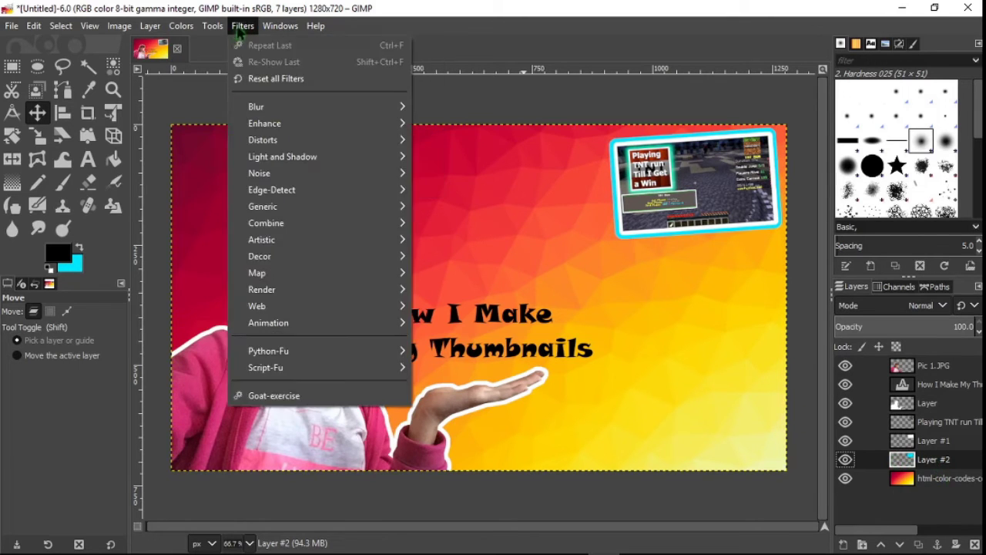
pyautogui.moveTo(241, 28)
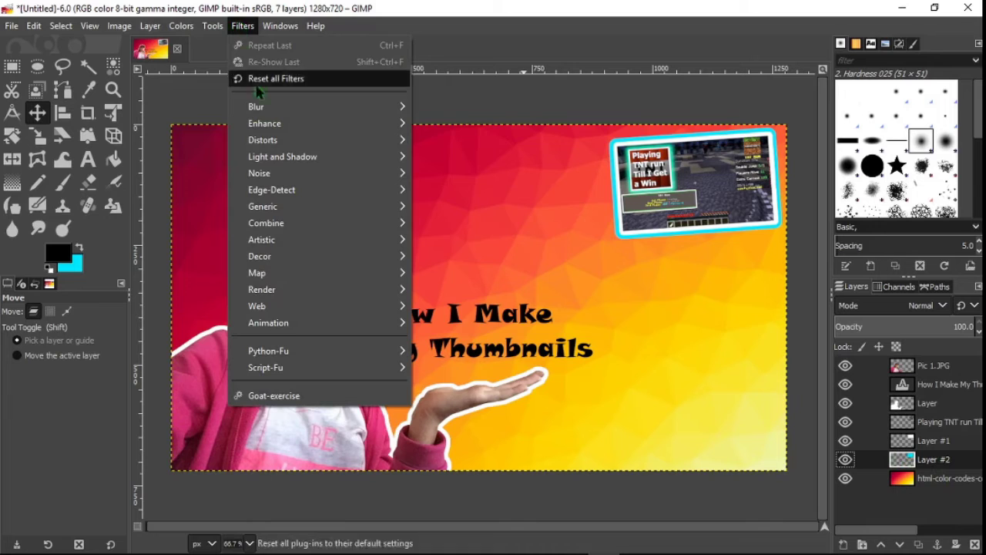
pyautogui.moveTo(299, 112)
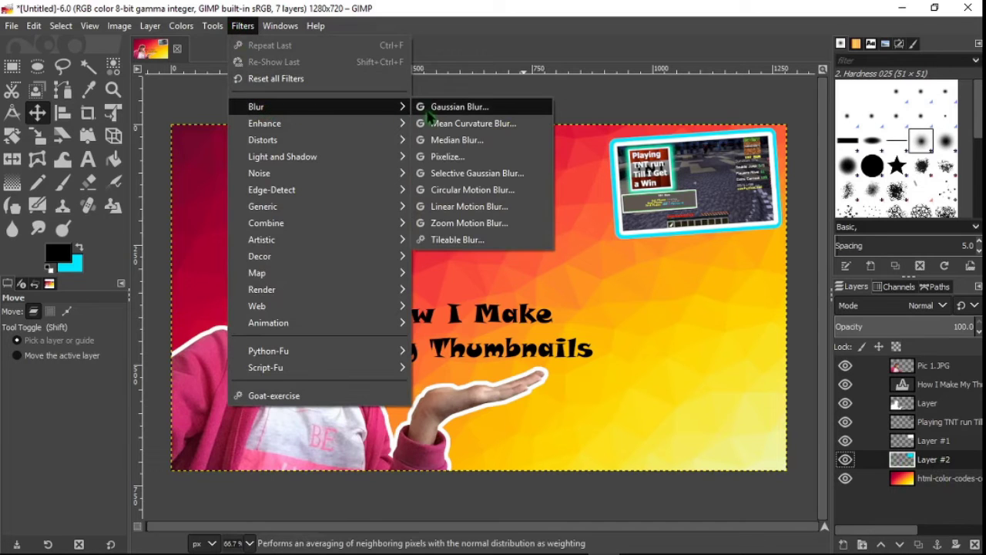
pyautogui.click(442, 112)
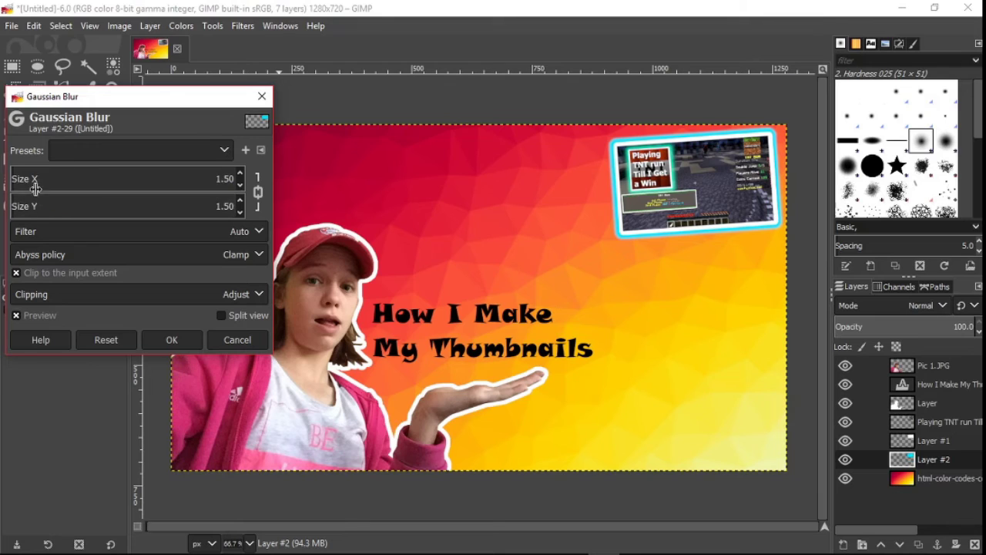
pyautogui.moveTo(40, 179); pyautogui.dragTo(423, 199)
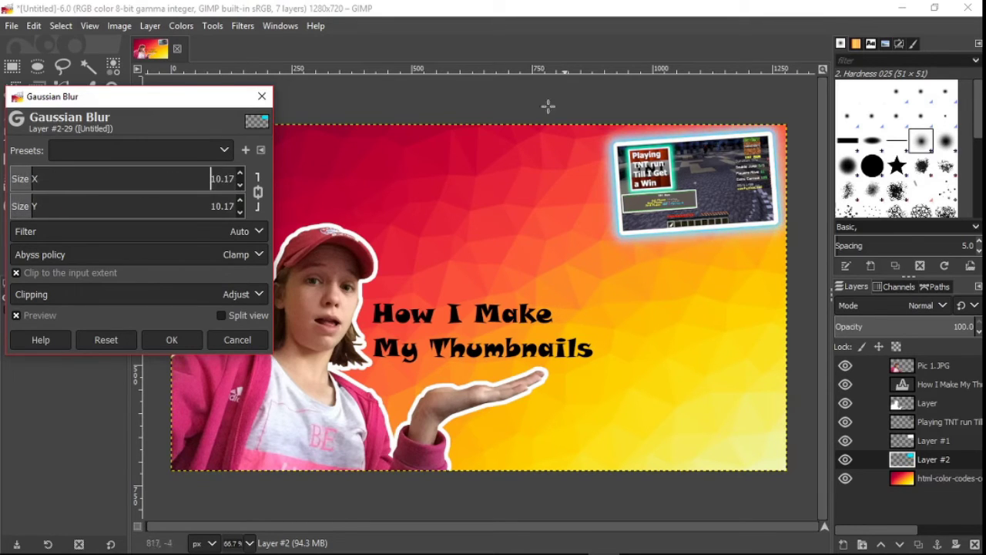
pyautogui.scroll(2, 46, 205)
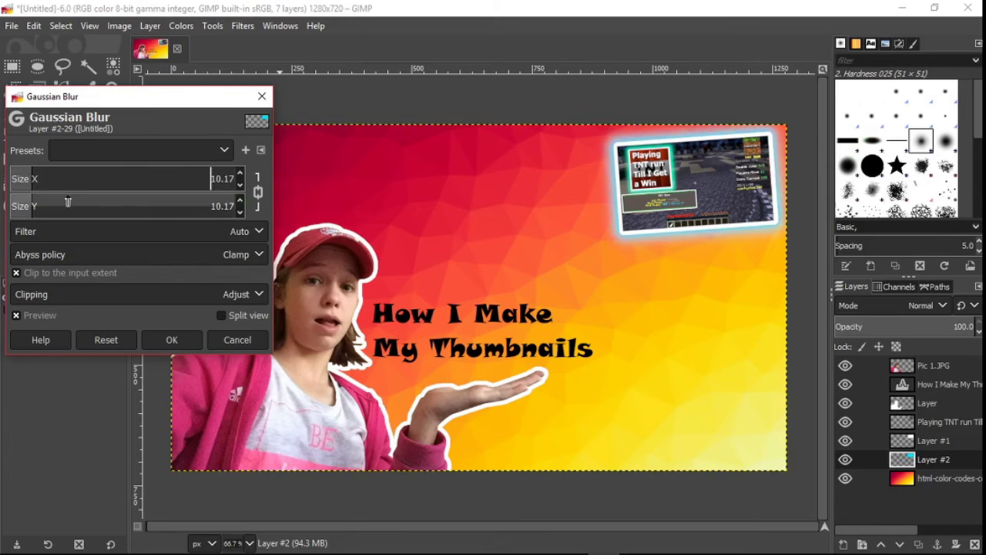
pyautogui.moveTo(46, 178); pyautogui.dragTo(639, 193)
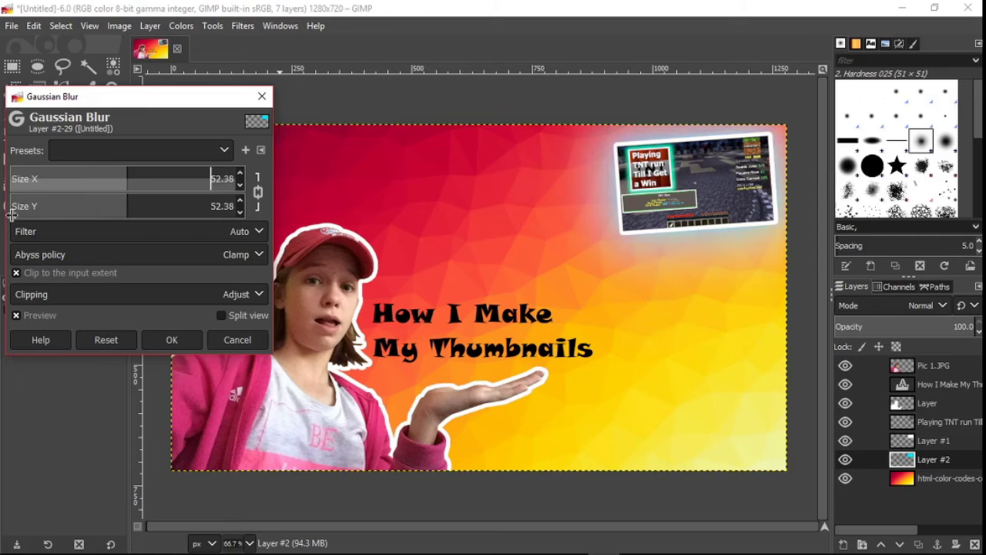
pyautogui.moveTo(32, 178); pyautogui.dragTo(64, 191)
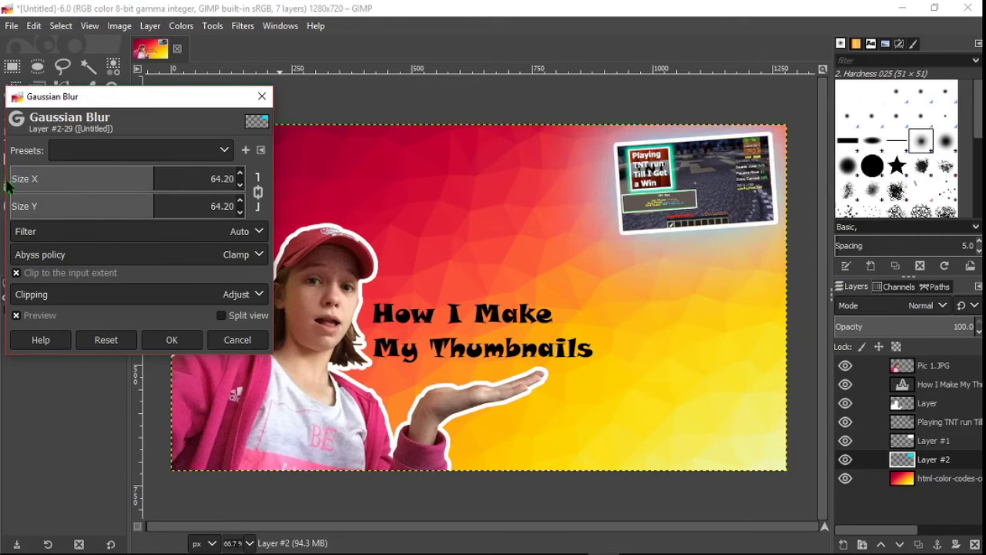
pyautogui.moveTo(6, 186); pyautogui.dragTo(47, 182)
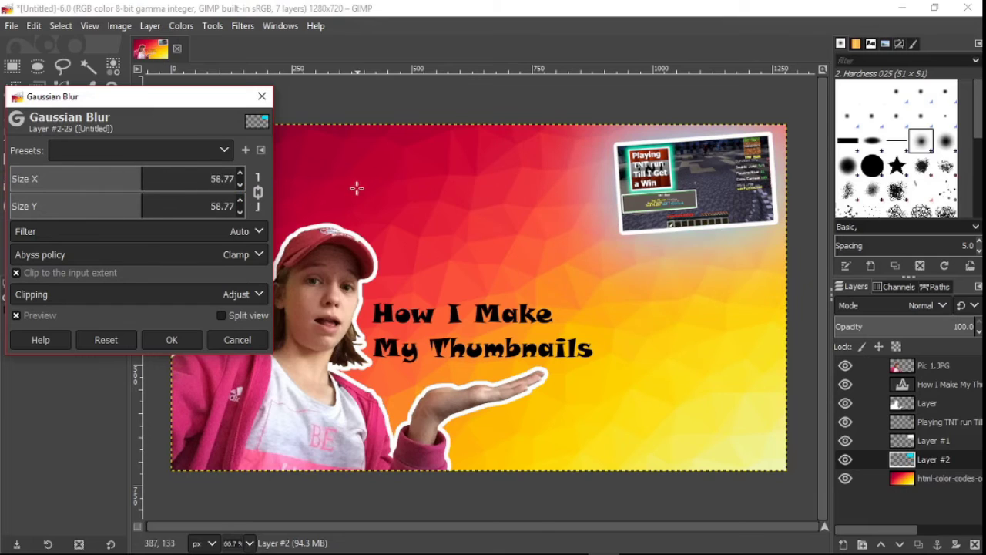
pyautogui.moveTo(147, 176); pyautogui.dragTo(119, 184)
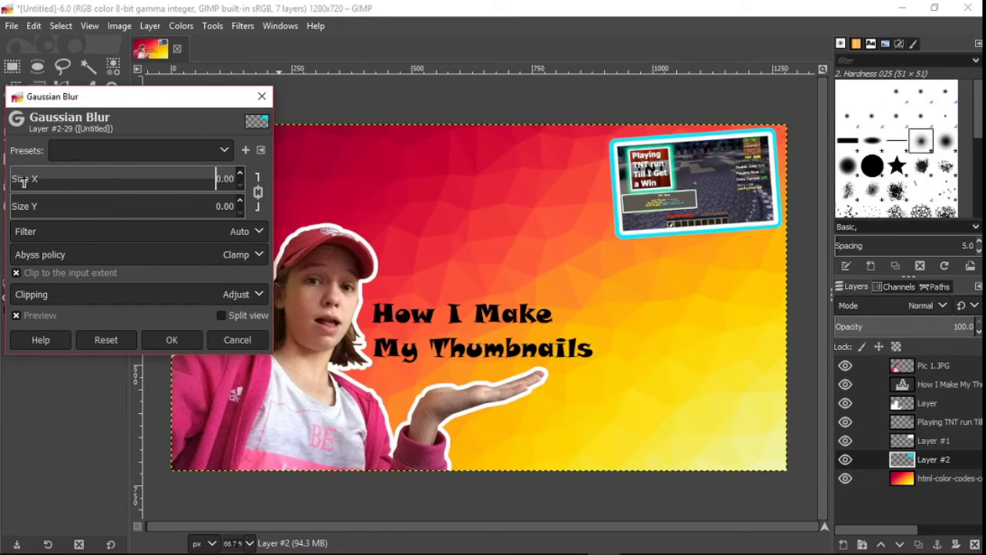
pyautogui.moveTo(24, 180); pyautogui.dragTo(47, 181)
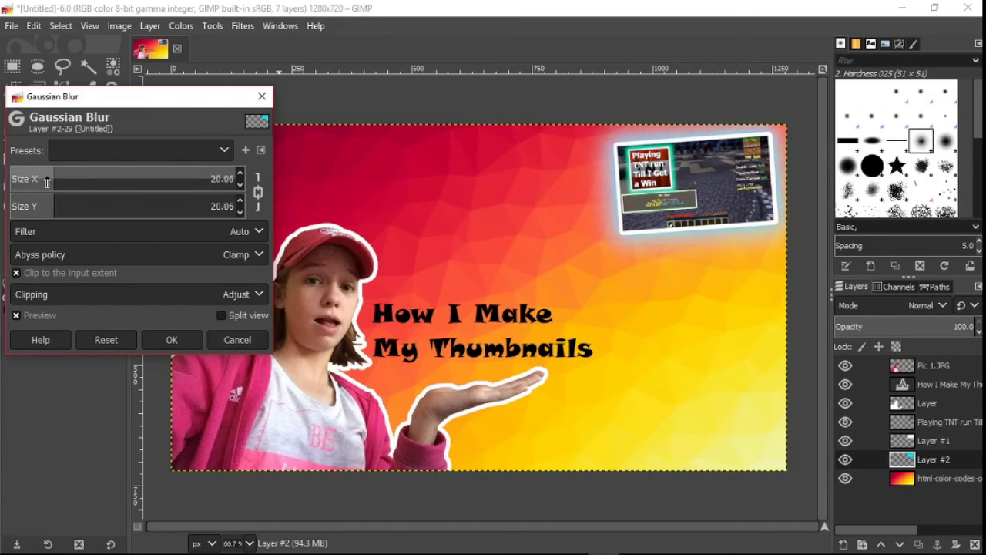
pyautogui.click(35, 178)
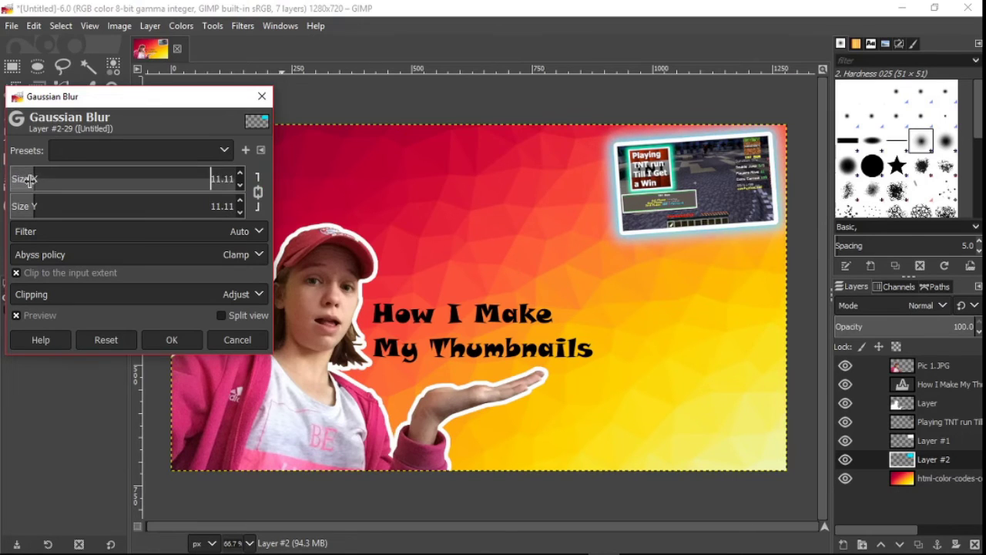
pyautogui.moveTo(29, 180); pyautogui.dragTo(106, 180)
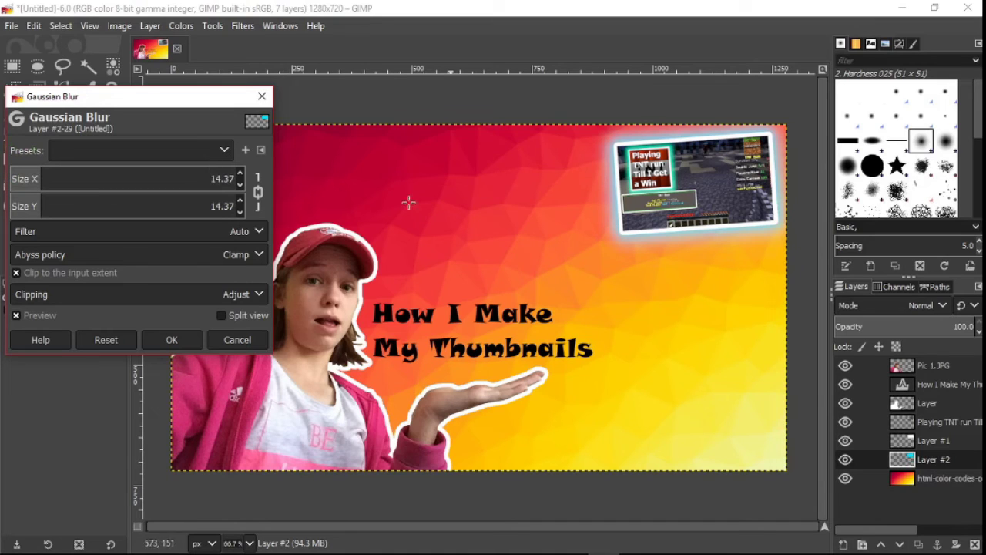
pyautogui.click(176, 345)
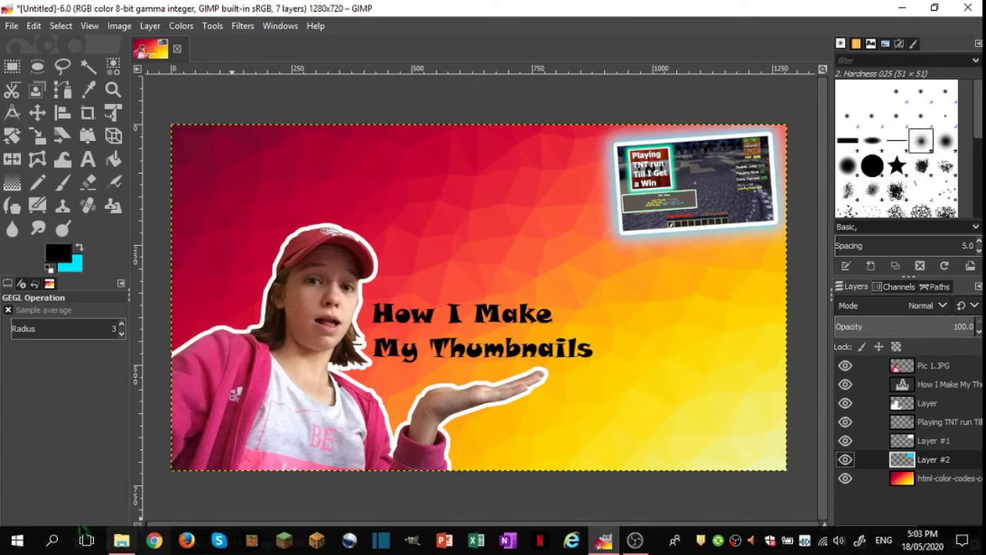
# - Add Playing Strucid For No Reason.png from the Videos folder to the image as a new layer
pyautogui.click(116, 544)
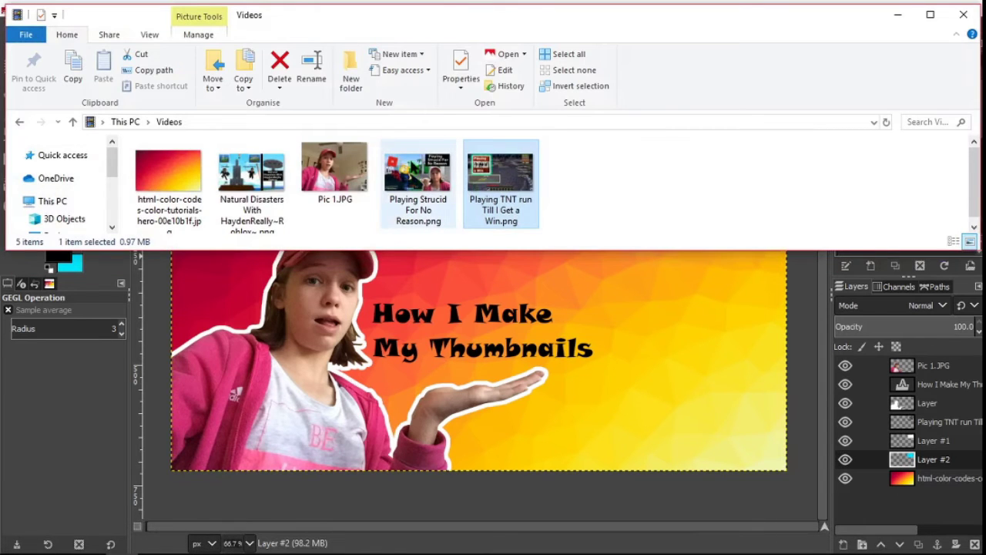
pyautogui.moveTo(418, 173); pyautogui.dragTo(675, 294)
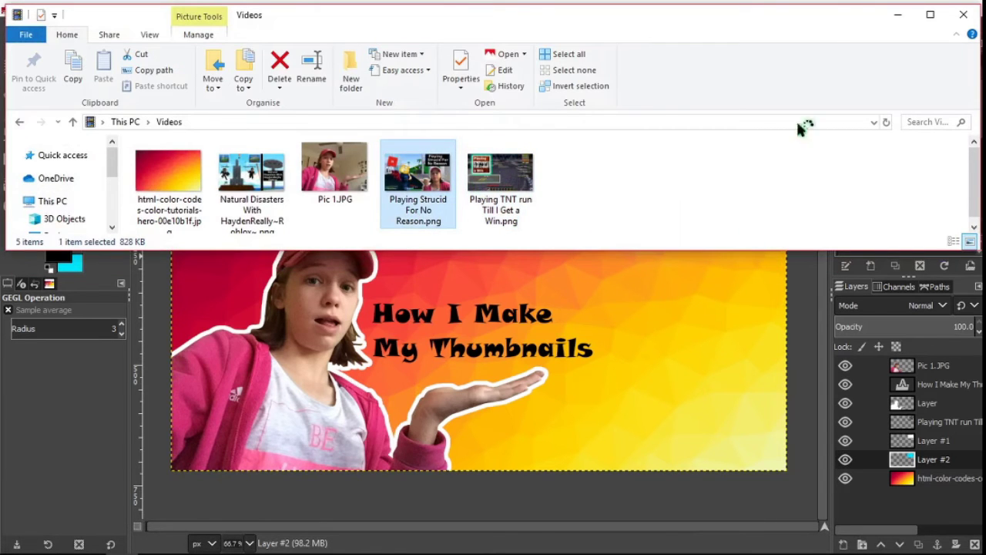
pyautogui.click(896, 14)
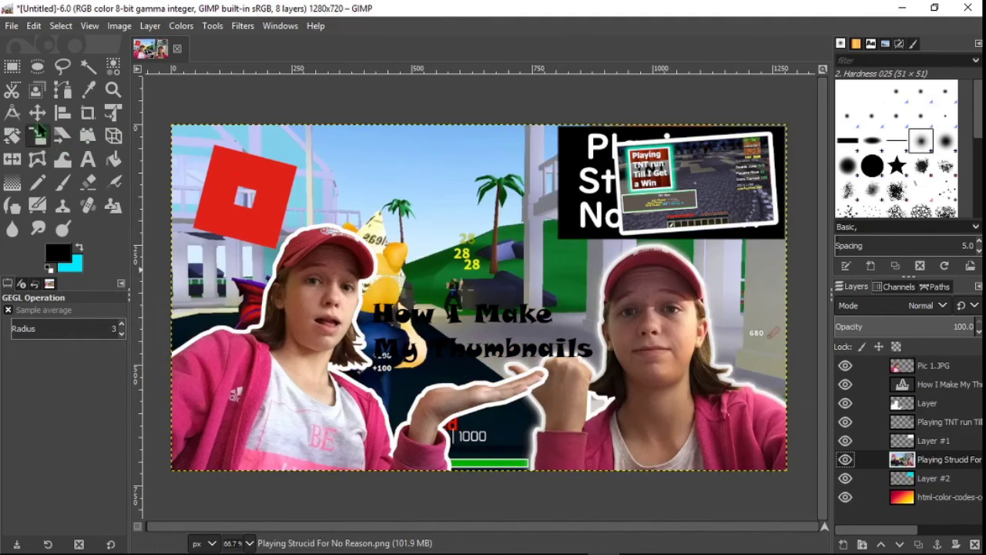
# - Scale the Strucid image down to 358 × 201 px with its proportions kept
pyautogui.click(37, 136)
pyautogui.click(383, 195)
pyautogui.moveTo(383, 195); pyautogui.dragTo(312, 221)
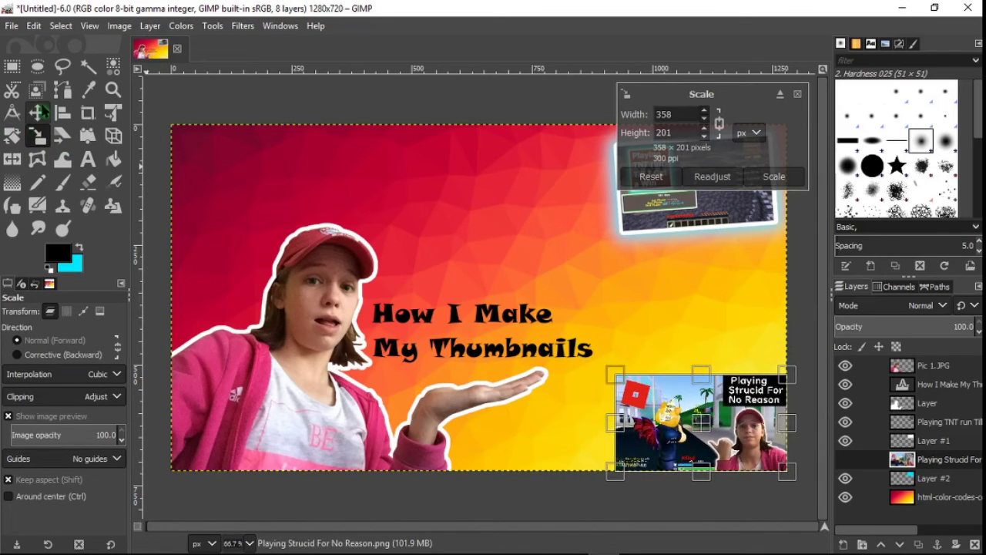
# - Position the Strucid image just below the TNT run image, tilted by 6.48°
pyautogui.click(37, 112)
pyautogui.moveTo(664, 396); pyautogui.dragTo(145, 156)
pyautogui.click(14, 141)
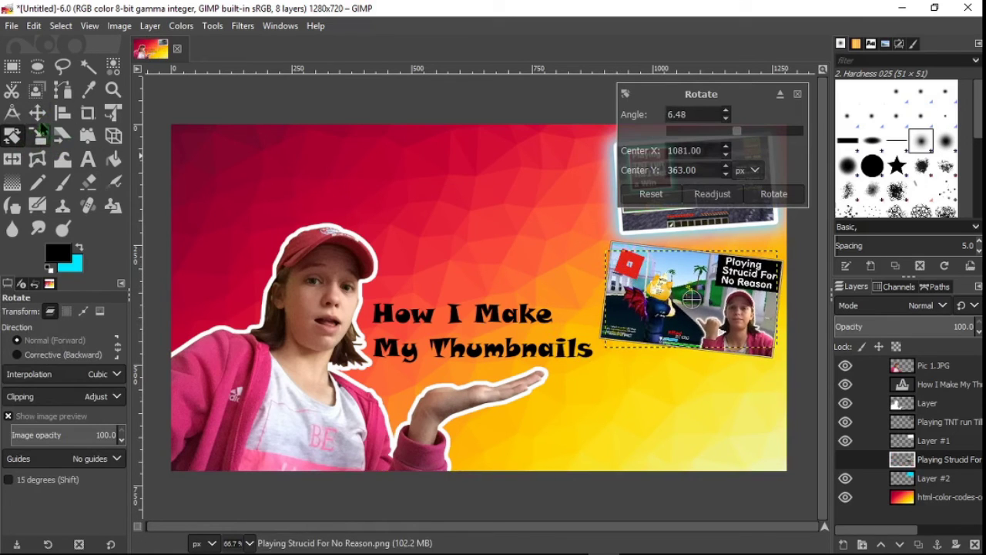
pyautogui.click(37, 112)
pyautogui.moveTo(654, 293); pyautogui.dragTo(649, 291)
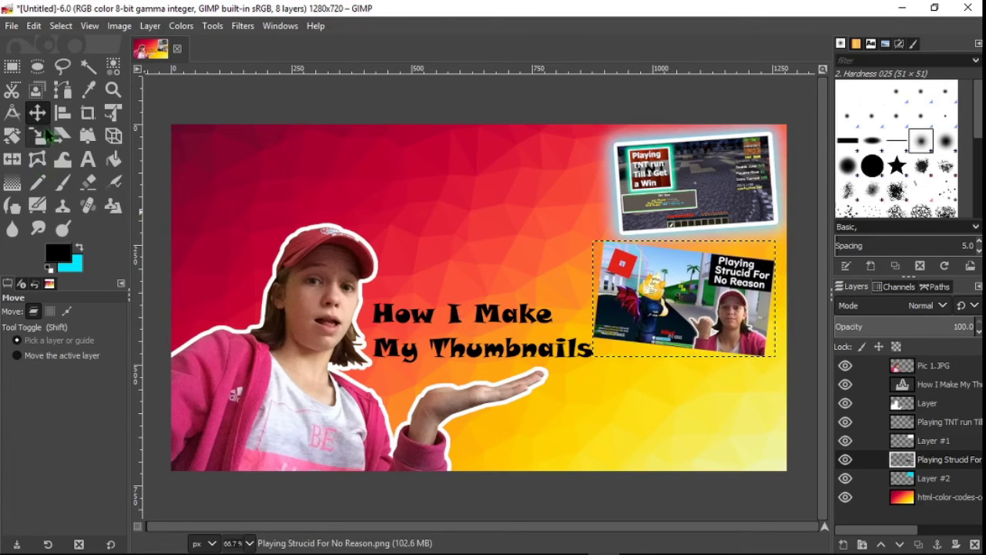
# - Move the title "How I Make My Thumbnails" slightly down and reduce its font size to 50 px
pyautogui.moveTo(463, 351)
pyautogui.mouseDown()
pyautogui.moveTo(464, 367)
pyautogui.moveTo(457, 327)
pyautogui.moveTo(467, 360)
pyautogui.mouseUp()
pyautogui.click(460, 350)
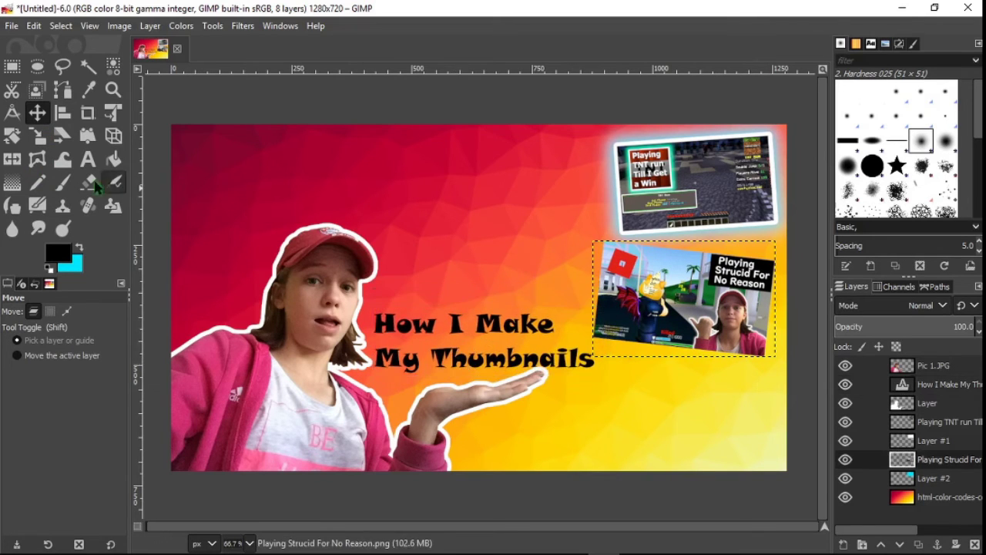
pyautogui.click(87, 159)
pyautogui.click(574, 356)
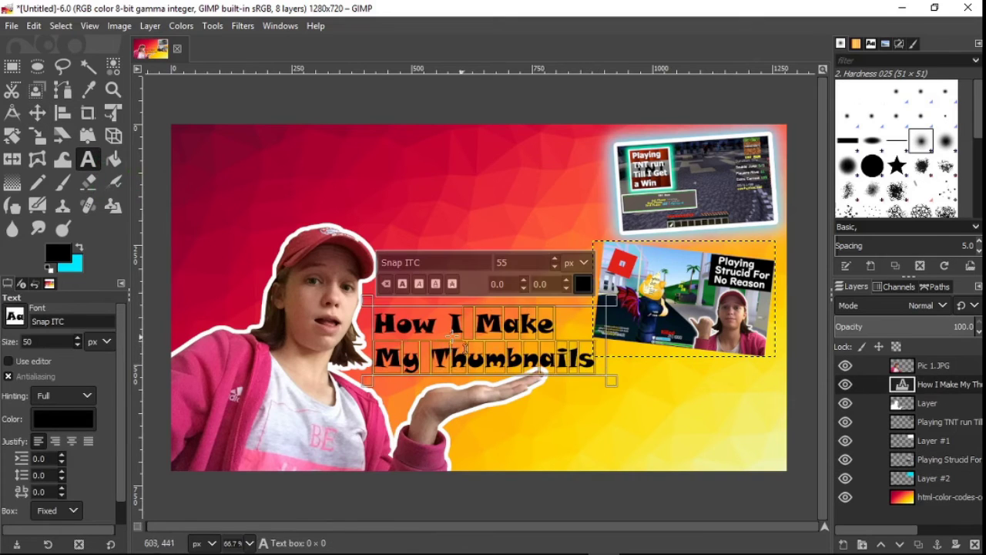
pyautogui.press('m')
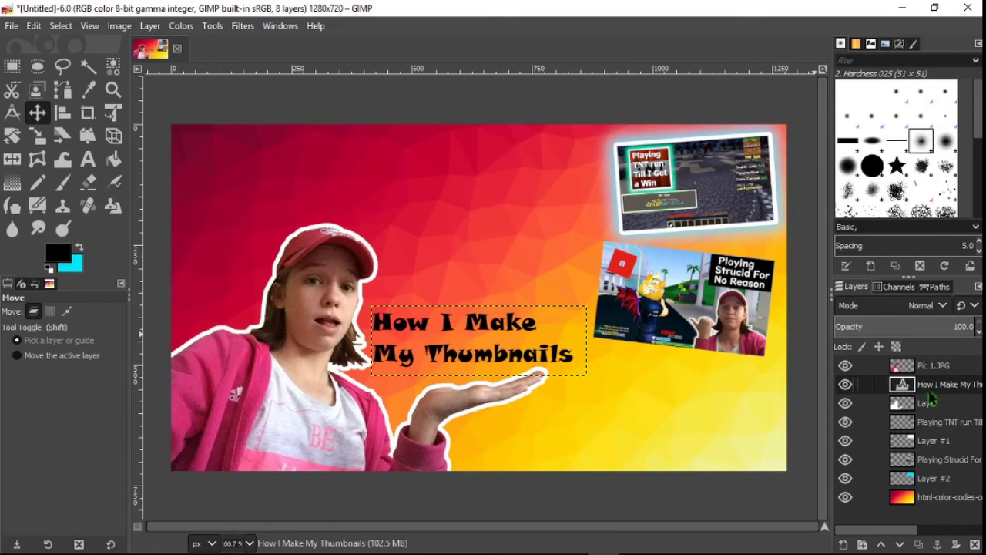
# - Make the Strucid image layer active and create a selection from its alpha
pyautogui.click(922, 445)
pyautogui.click(922, 455)
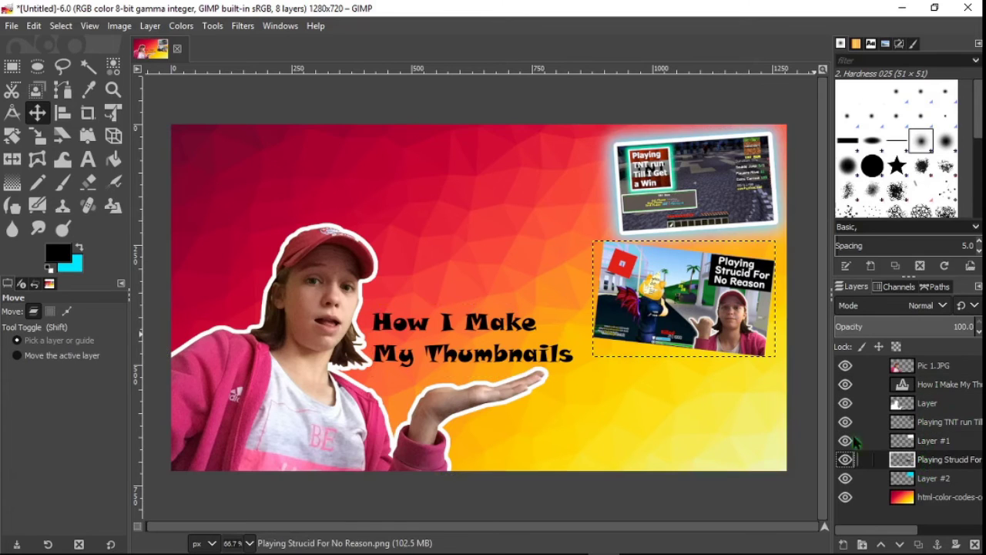
pyautogui.rightClick(935, 465)
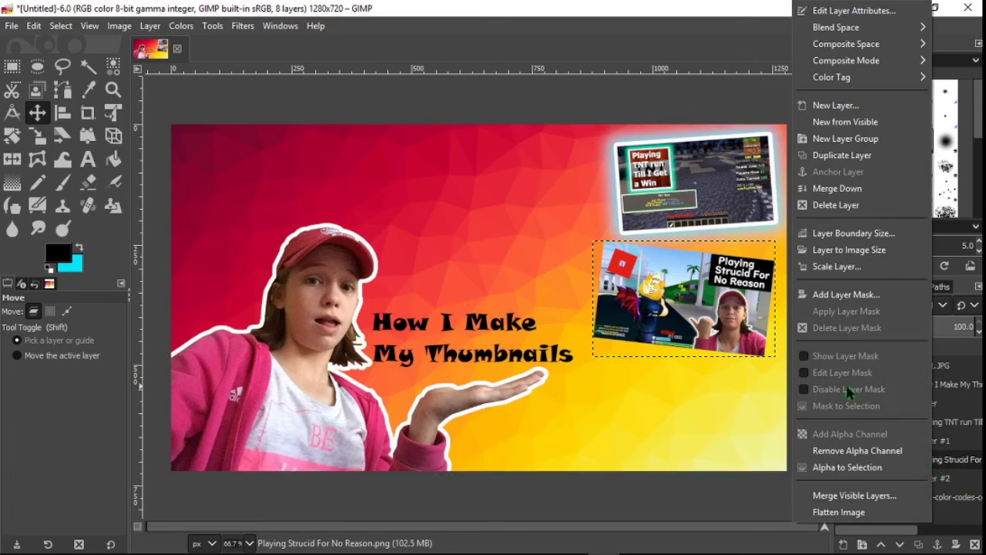
pyautogui.click(841, 468)
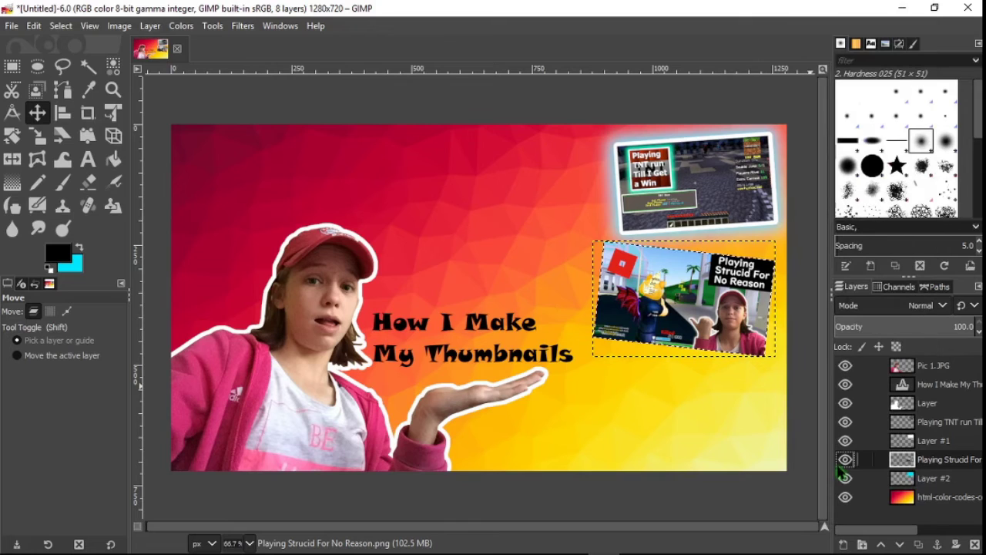
# - Grow the selection around the Strucid image and add a transparent 1280 × 720 px layer directly beneath that image
pyautogui.click(61, 26)
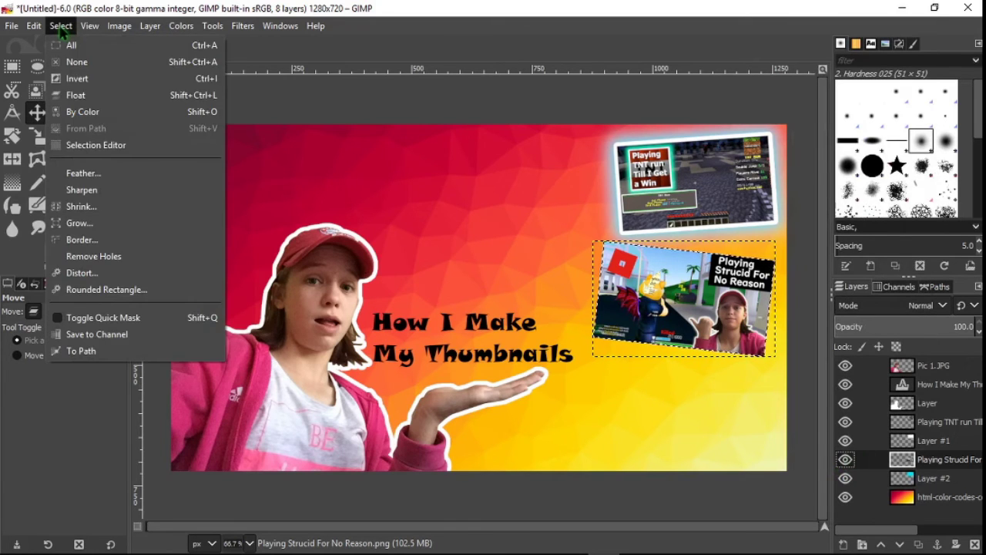
pyautogui.click(57, 221)
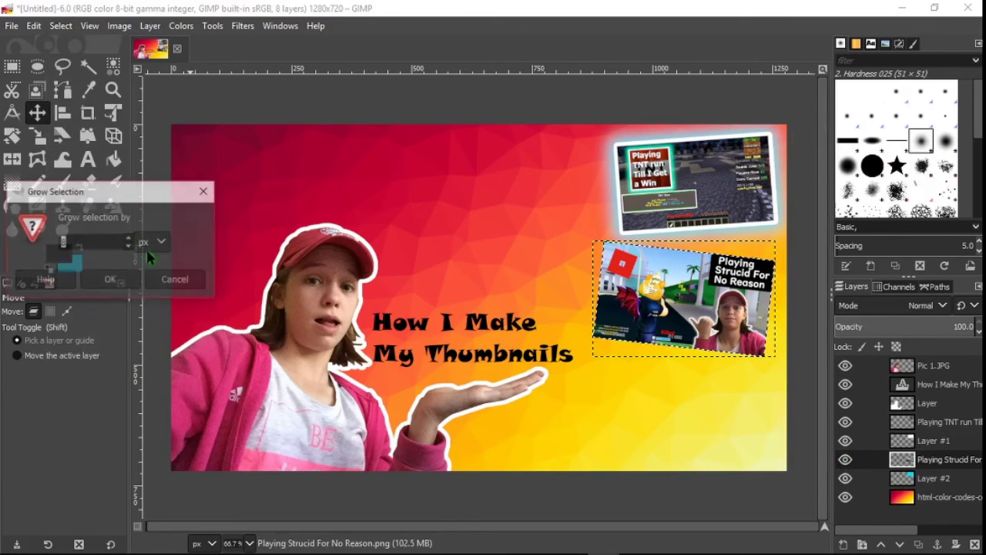
pyautogui.click(110, 279)
pyautogui.click(842, 544)
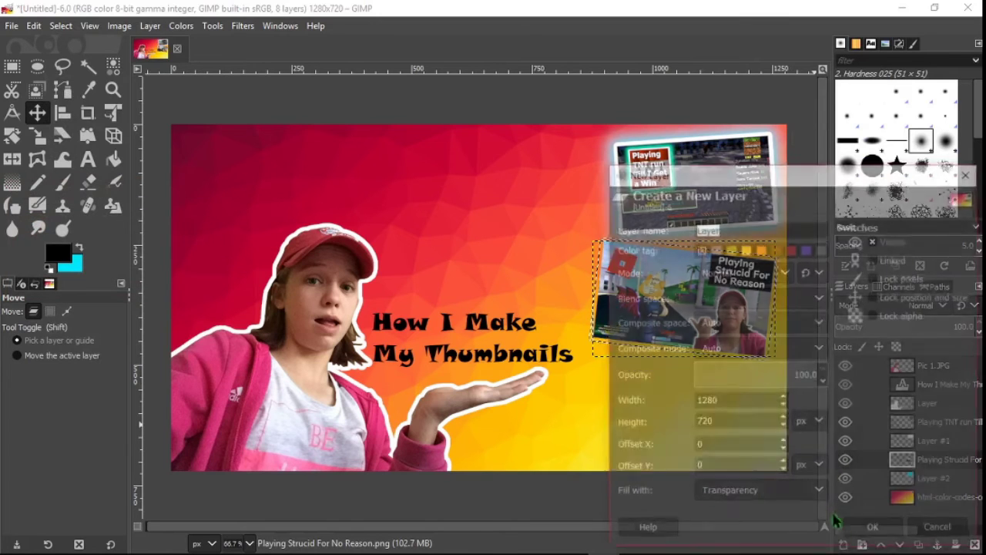
pyautogui.click(877, 534)
pyautogui.moveTo(931, 467); pyautogui.dragTo(928, 490)
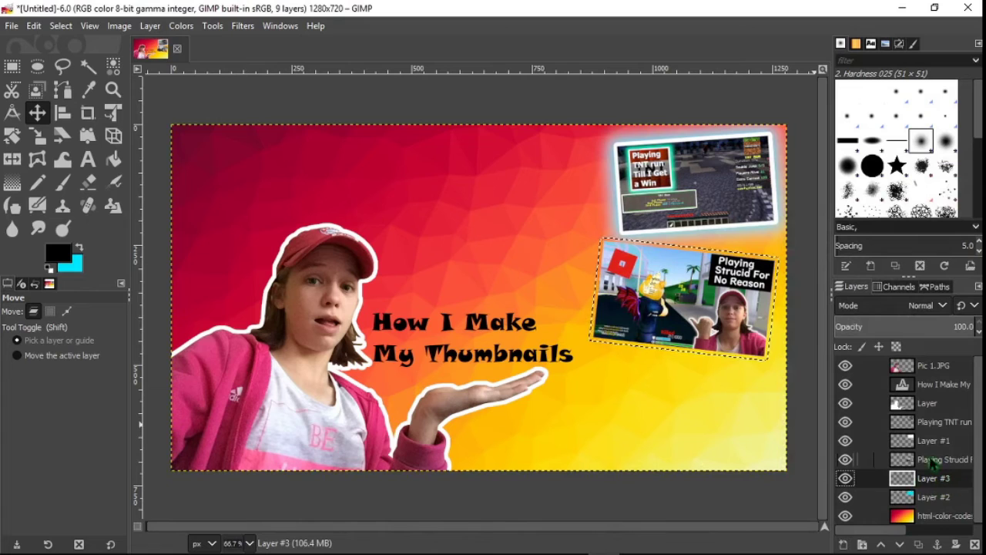
# - Change the foreground colour to white and fill the grown selection with it on the new layer
pyautogui.click(30, 29)
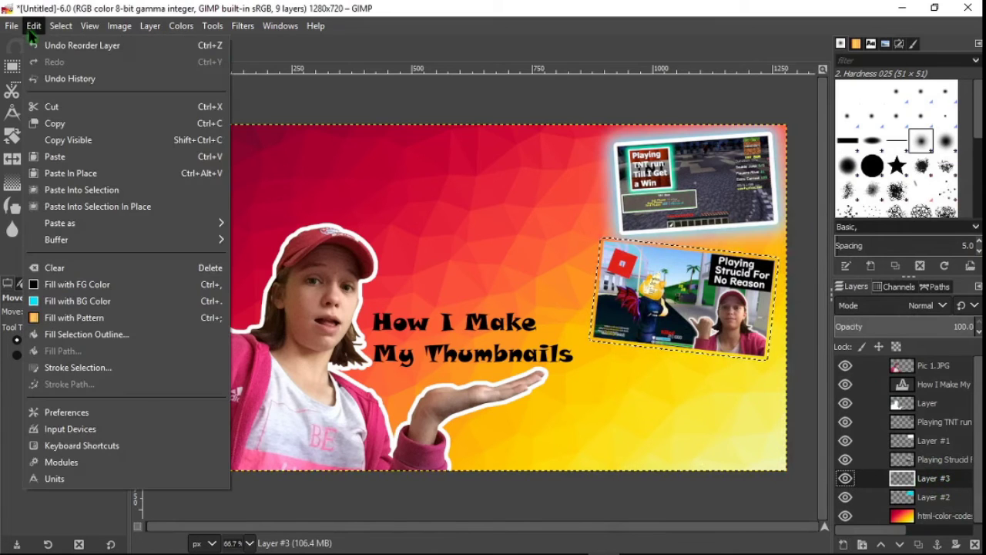
pyautogui.click(33, 27)
pyautogui.click(57, 253)
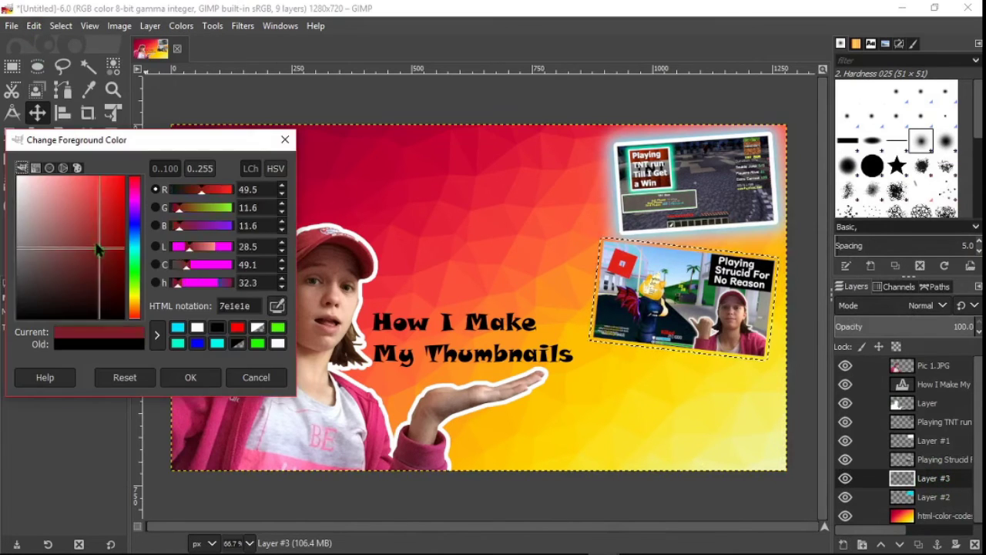
pyautogui.click(218, 375)
pyautogui.click(54, 25)
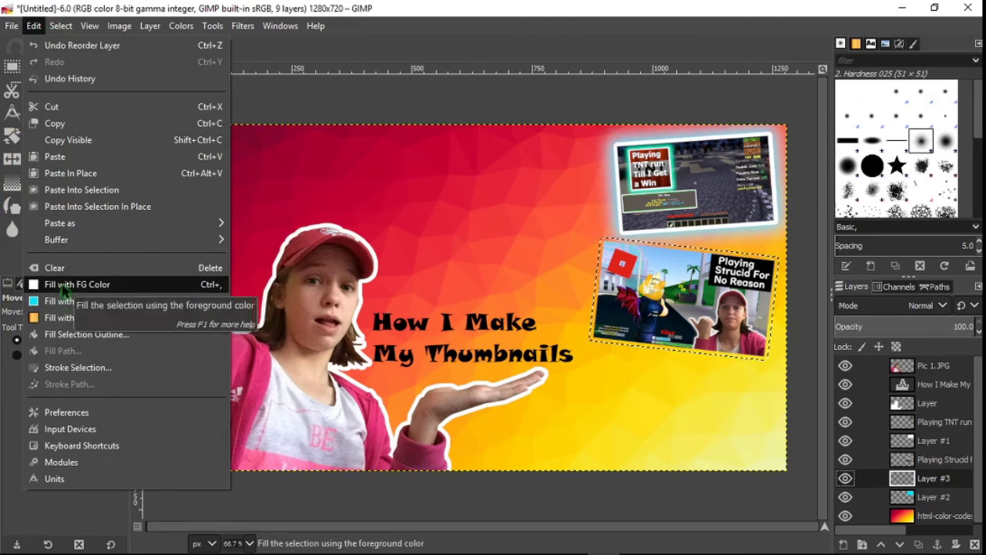
pyautogui.click(61, 284)
# - Grow the selection again and add another transparent layer directly beneath the Strucid image's white outline layer
pyautogui.click(61, 25)
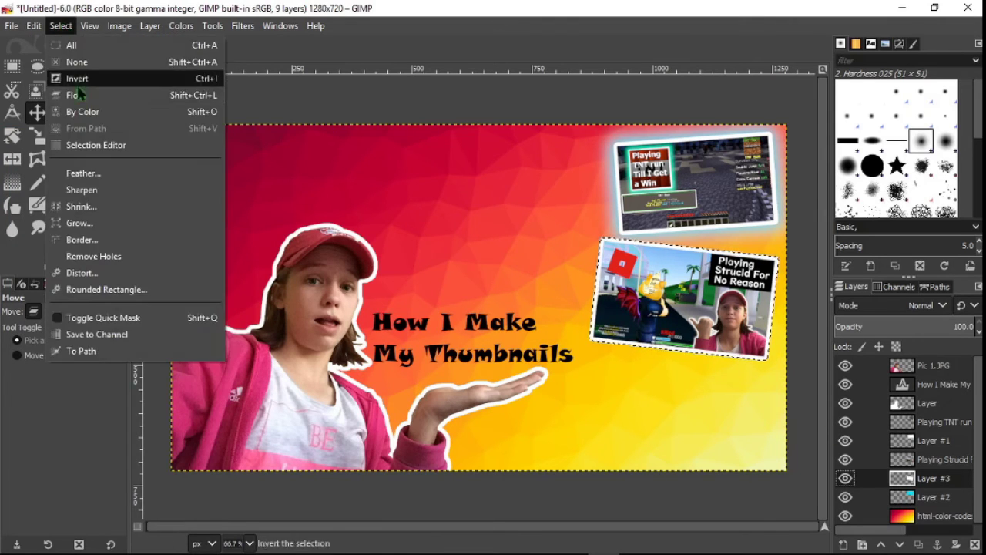
pyautogui.click(96, 221)
pyautogui.click(108, 277)
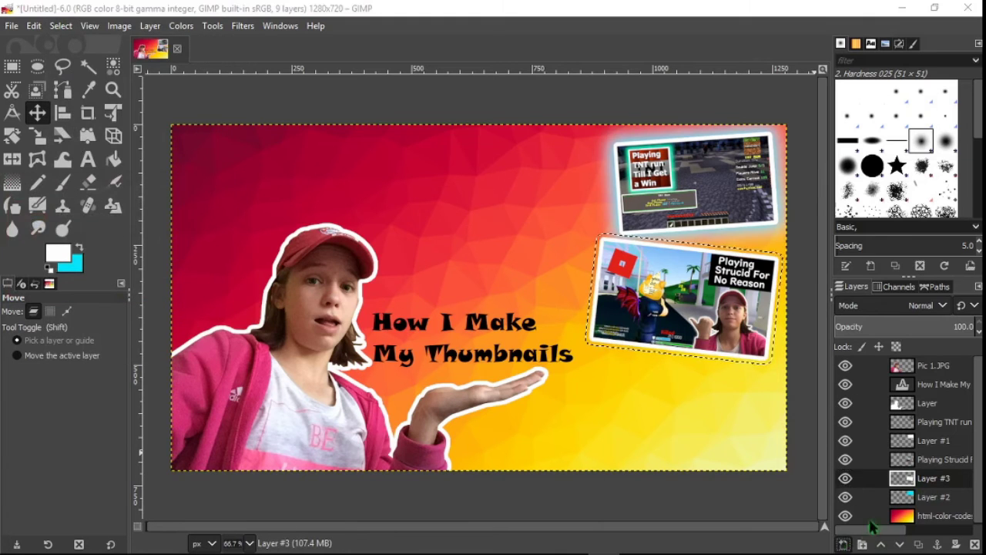
pyautogui.click(861, 544)
pyautogui.click(876, 528)
pyautogui.moveTo(935, 479); pyautogui.dragTo(958, 444)
pyautogui.click(927, 500)
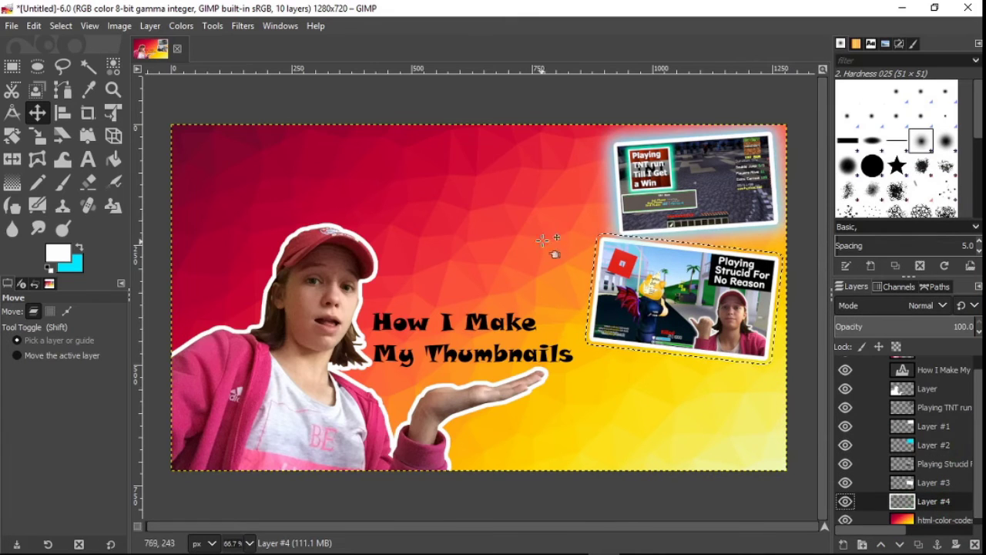
# - Change the background colour to bright green 17ff00 and fill the selection with it on the new layer
pyautogui.click(75, 266)
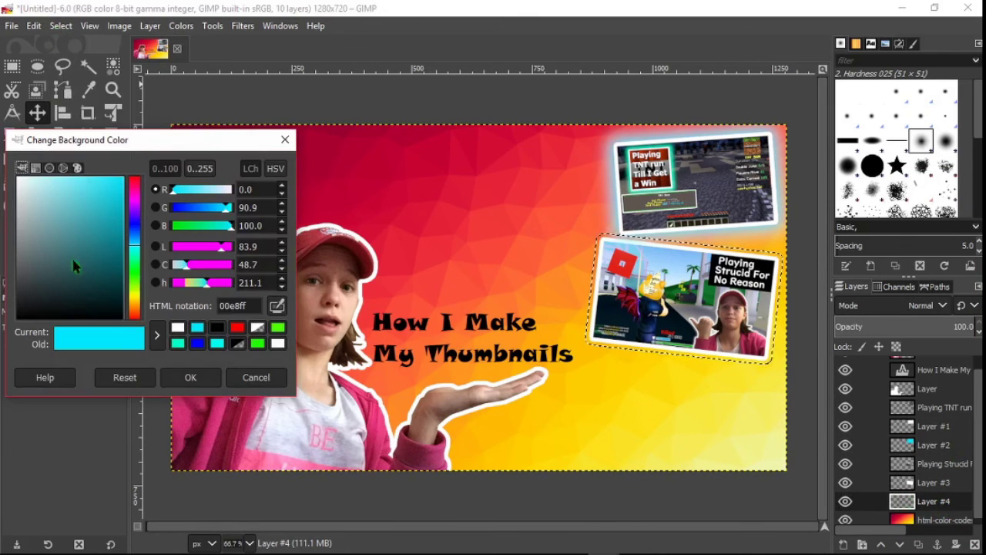
pyautogui.moveTo(138, 266); pyautogui.dragTo(137, 283)
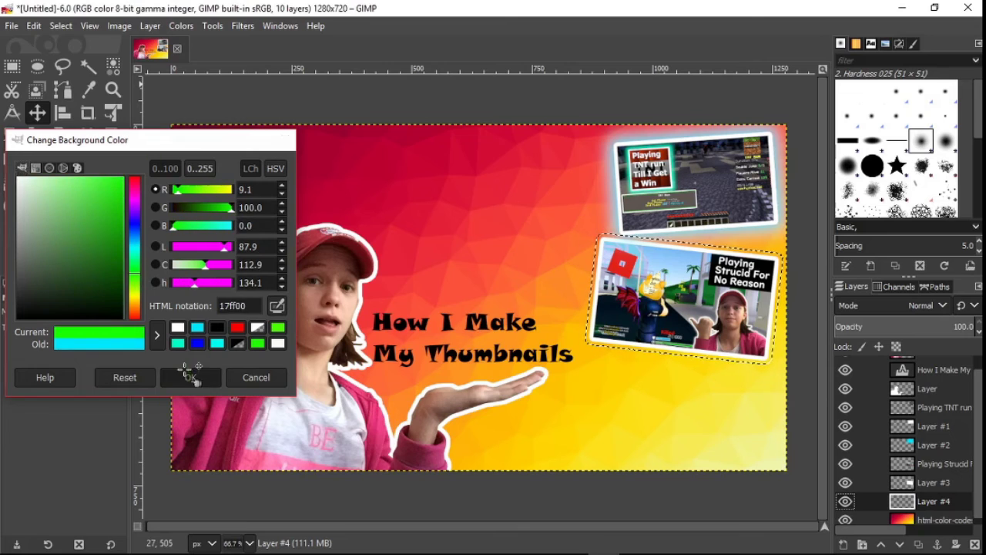
pyautogui.click(191, 377)
pyautogui.click(61, 25)
pyautogui.moveTo(34, 25)
pyautogui.click(77, 299)
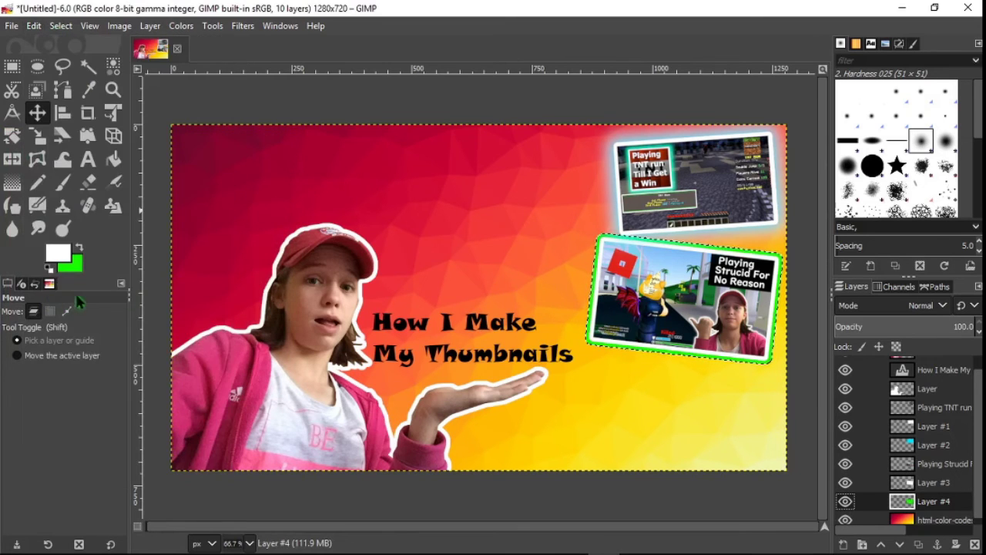
# - Clear the selection and apply a Gaussian Blur of 14.63 in X and Y to the green layer
pyautogui.click(61, 26)
pyautogui.click(66, 63)
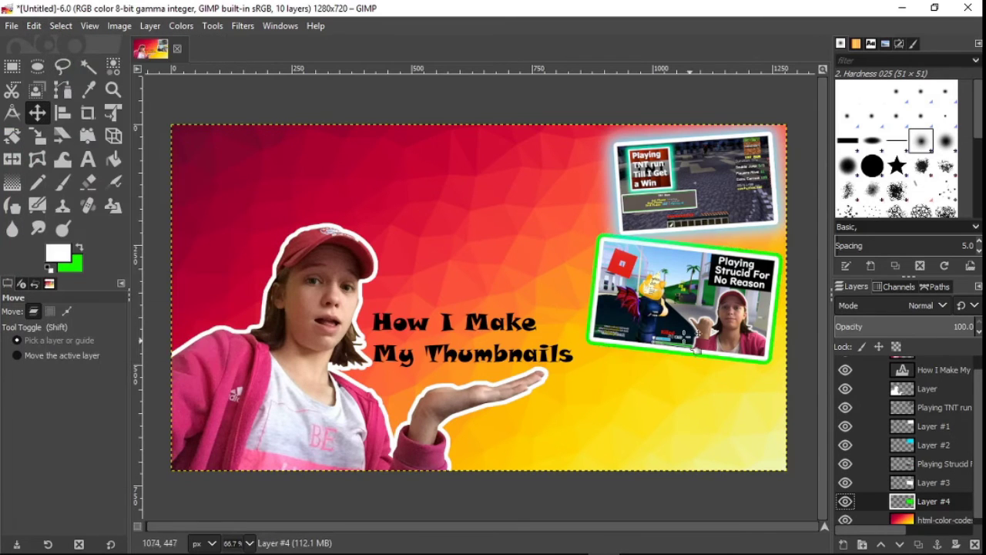
pyautogui.click(242, 25)
pyautogui.moveTo(254, 123)
pyautogui.click(462, 121)
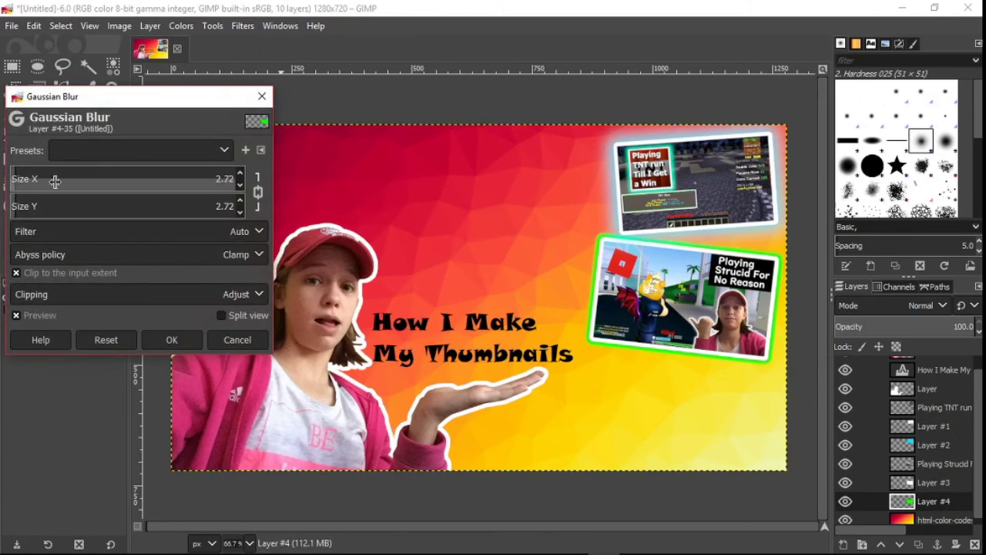
pyautogui.moveTo(55, 181); pyautogui.dragTo(304, 207)
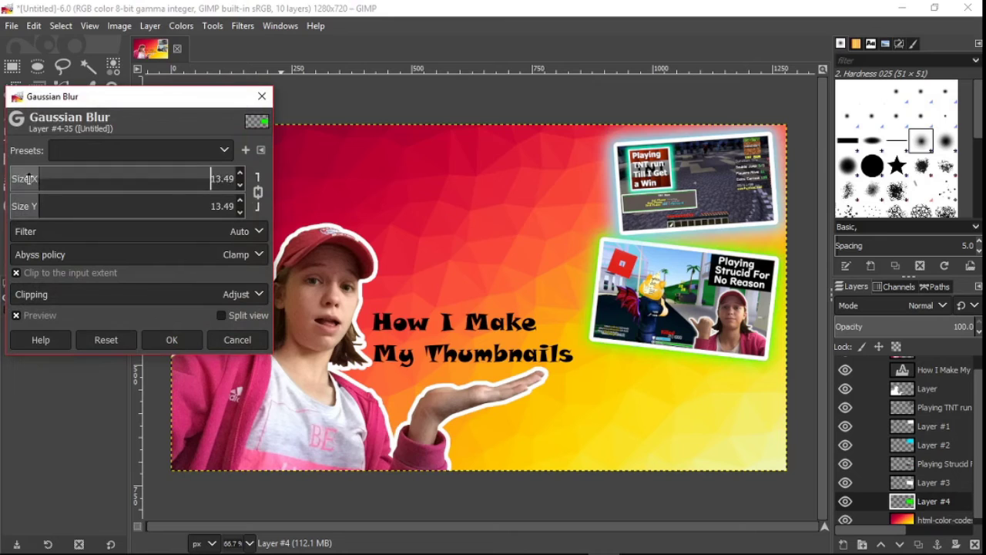
pyautogui.moveTo(28, 178)
pyautogui.mouseDown()
pyautogui.moveTo(167, 181)
pyautogui.moveTo(42, 180)
pyautogui.mouseUp()
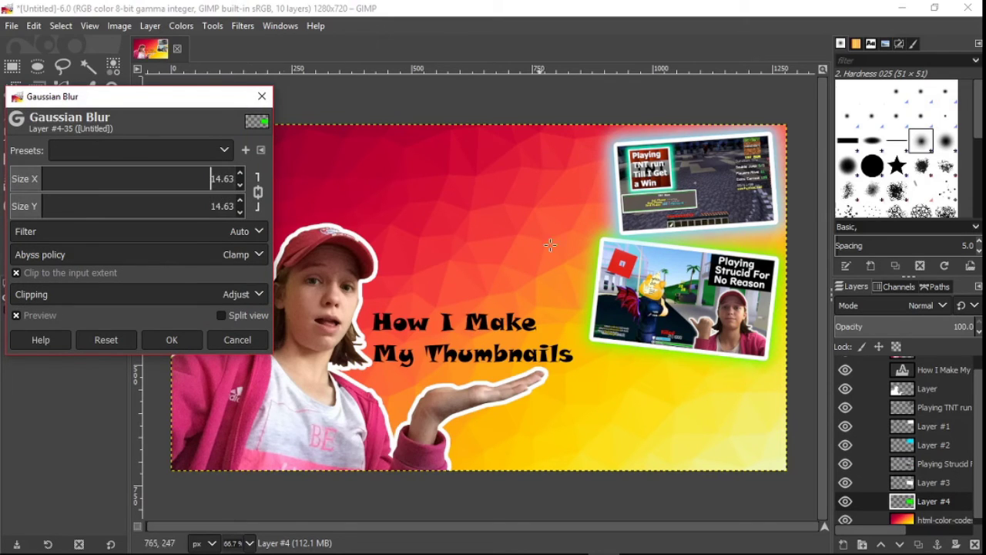
pyautogui.click(172, 339)
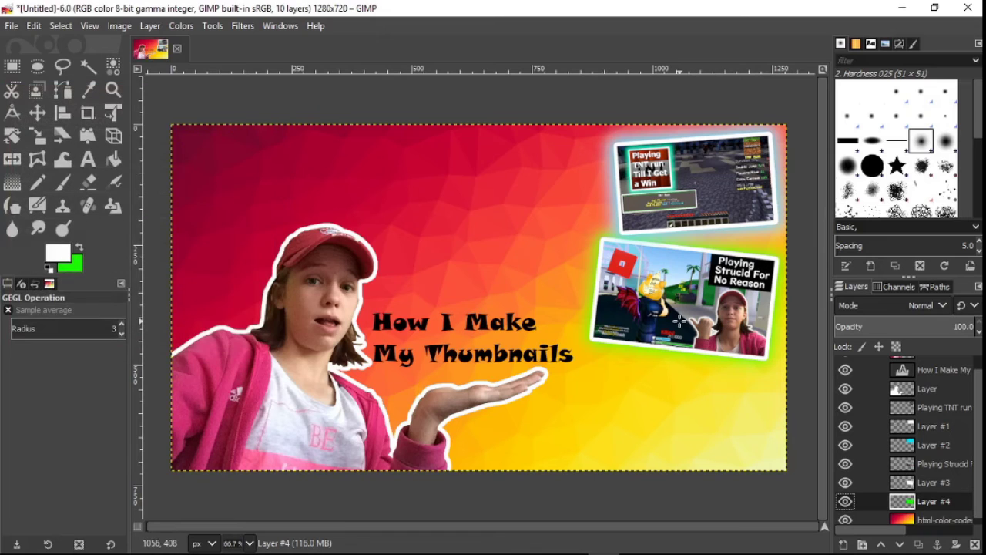
# - Import the Natural Disasters image from the Videos folder into the composition as a new layer
pyautogui.scroll(-1, 861, 402)
pyautogui.click(122, 540)
pyautogui.click(278, 198)
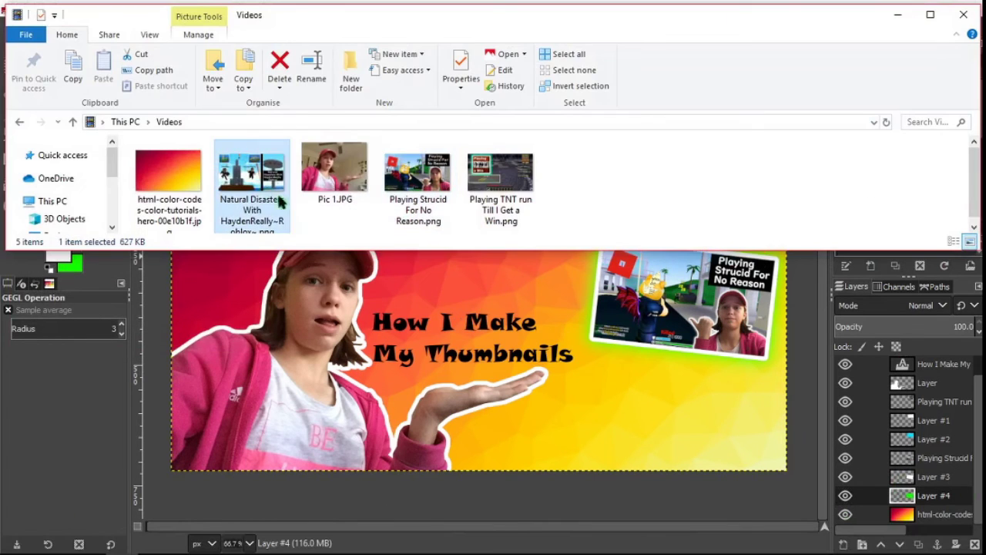
pyautogui.click(898, 17)
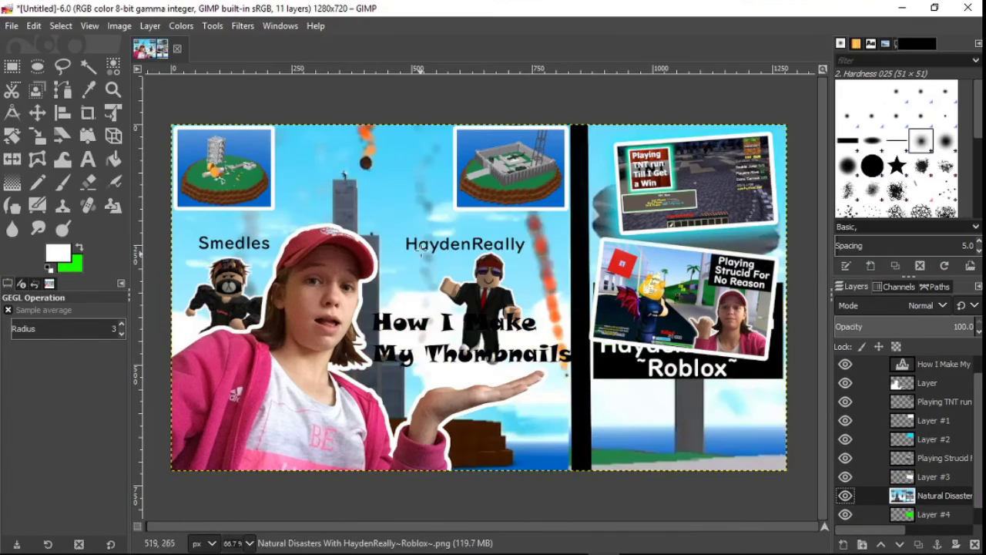
# - Scale the Natural Disasters image down to thumbnail size and place it below the Strucid image
pyautogui.hotkey('shift', 's')
pyautogui.click(262, 181)
pyautogui.moveTo(262, 181); pyautogui.dragTo(543, 353)
pyautogui.press('Return')
pyautogui.press('m')
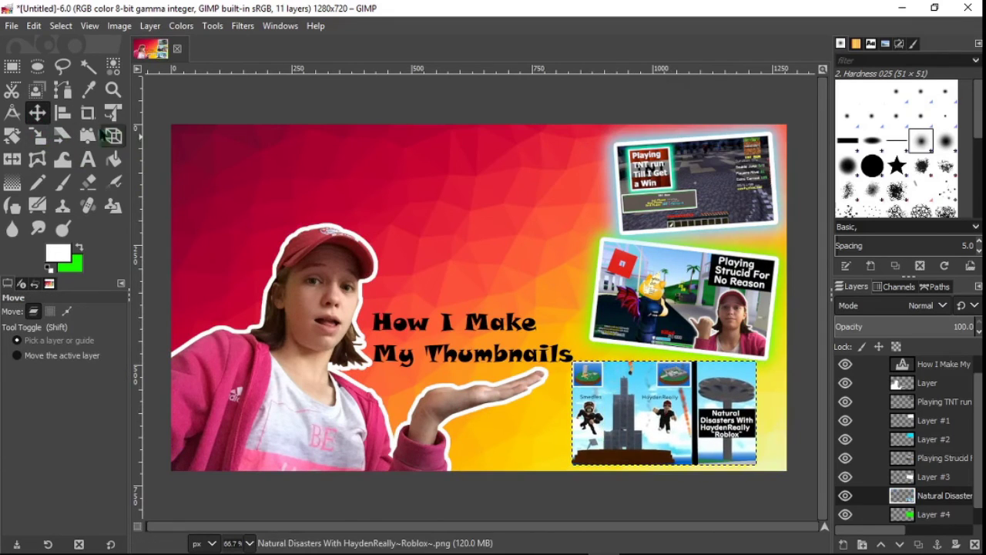
# - Shrink the Natural Disasters image a little further, leaving a gap between it and the Strucid image
pyautogui.hotkey('shift', 's')
pyautogui.moveTo(624, 394); pyautogui.dragTo(676, 428)
pyautogui.press('Return')
pyautogui.press('m')
pyautogui.hotkey('shift', 's')
pyautogui.click(37, 113)
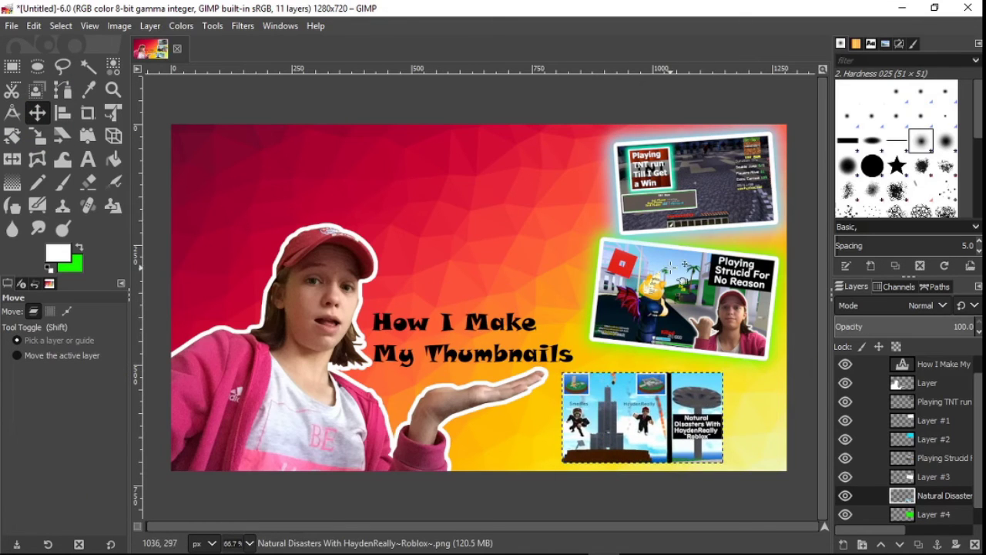
# - Create a selection from the Natural Disasters layer's alpha and grow it slightly beyond the image
pyautogui.click(60, 25)
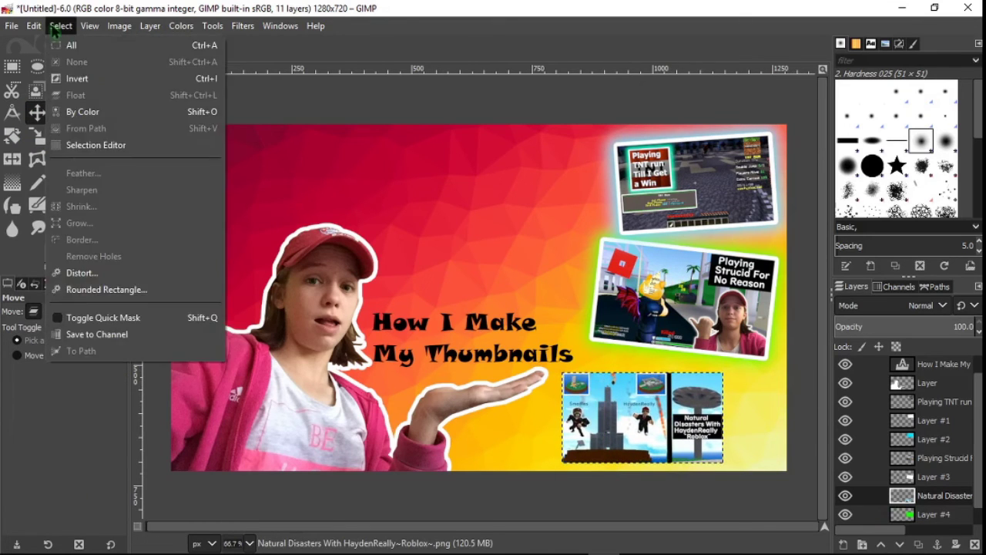
pyautogui.press('Escape')
pyautogui.rightClick(917, 495)
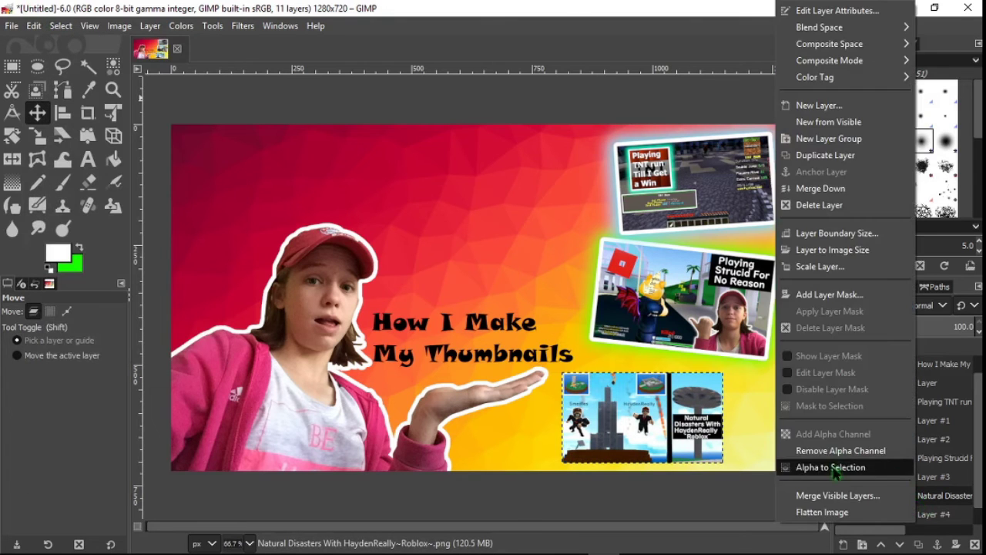
pyautogui.click(898, 468)
pyautogui.click(61, 25)
pyautogui.click(47, 208)
pyautogui.click(124, 275)
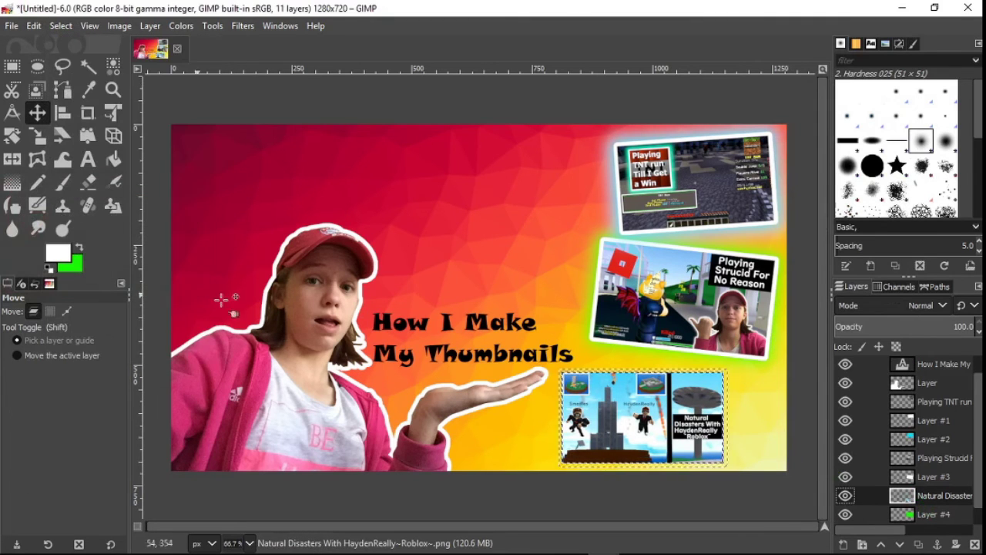
# - Add a transparent layer directly beneath the Natural Disasters image, move the green glow layer above that image, and fill the selection with white
pyautogui.click(843, 545)
pyautogui.click(873, 528)
pyautogui.scroll(-2, 917, 477)
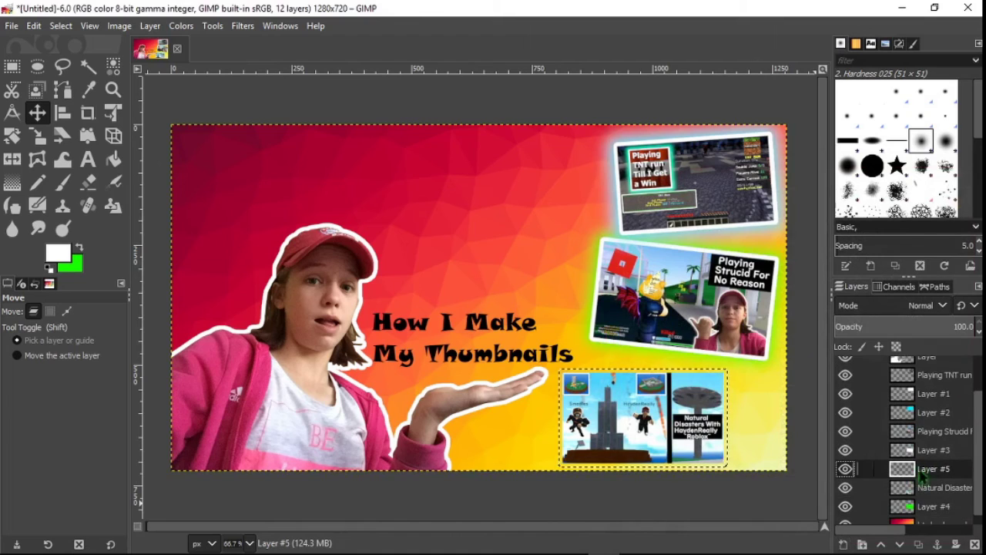
pyautogui.moveTo(921, 474); pyautogui.dragTo(960, 453)
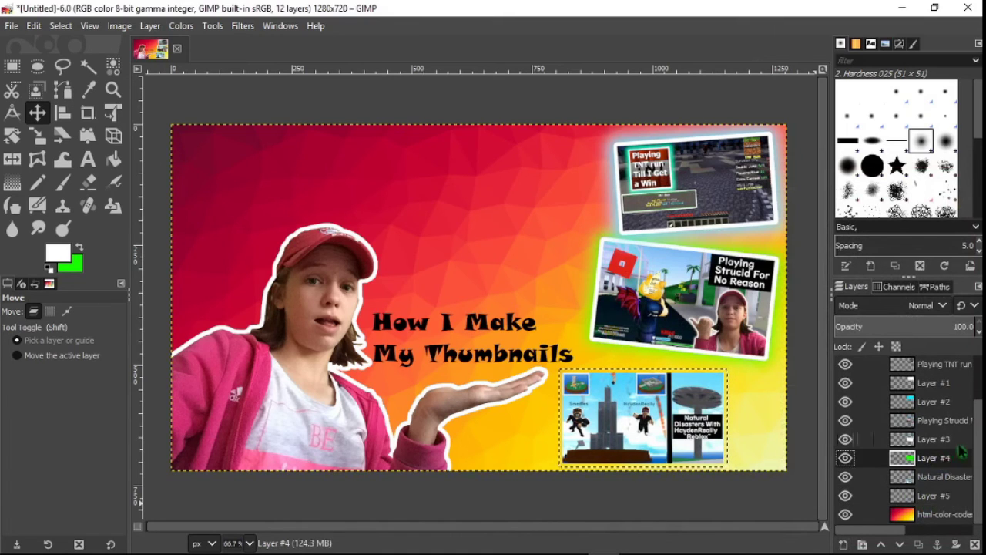
pyautogui.click(936, 496)
pyautogui.click(34, 25)
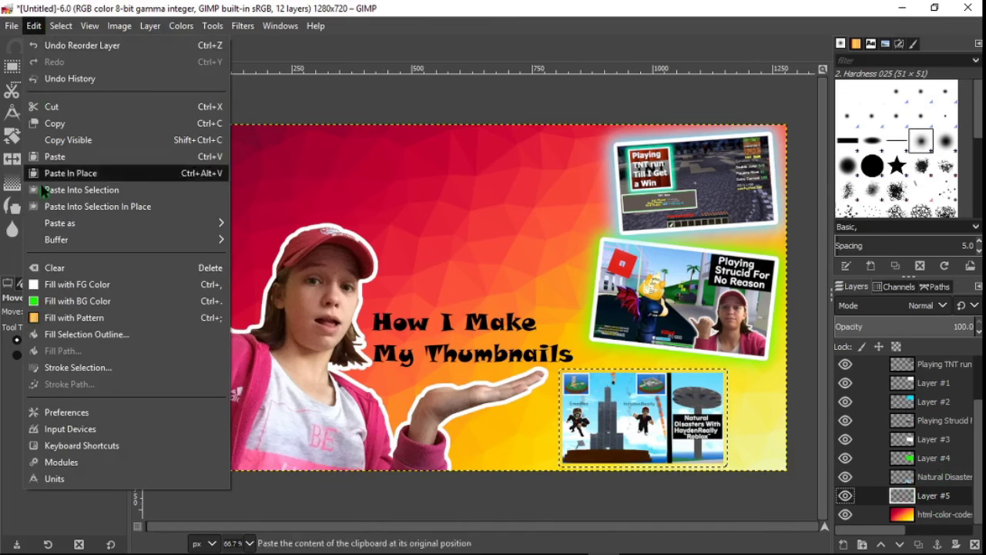
pyautogui.click(54, 172)
# - Grow the selection around the Natural Disasters image again and change the background colour to pink ff00b2
pyautogui.click(51, 25)
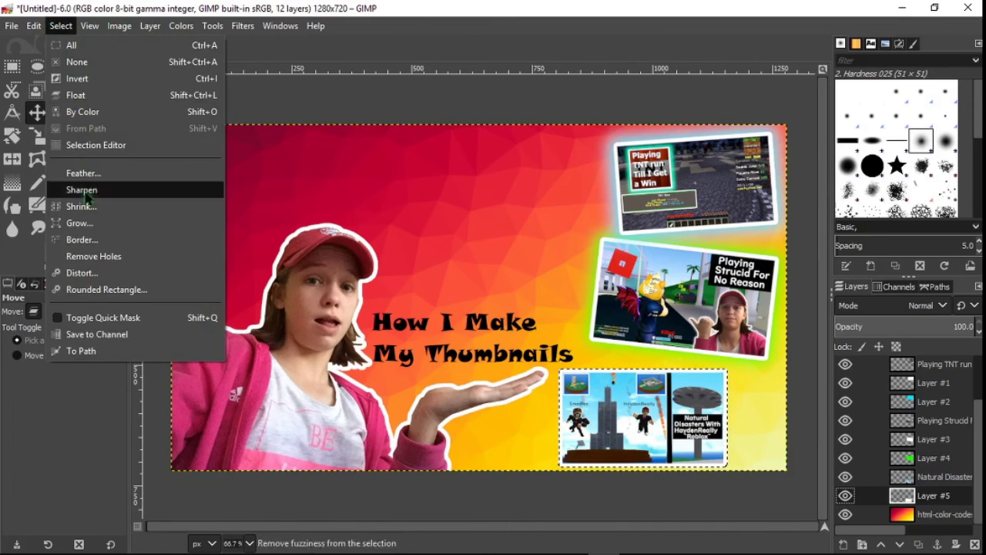
pyautogui.click(54, 223)
pyautogui.click(105, 269)
pyautogui.click(71, 265)
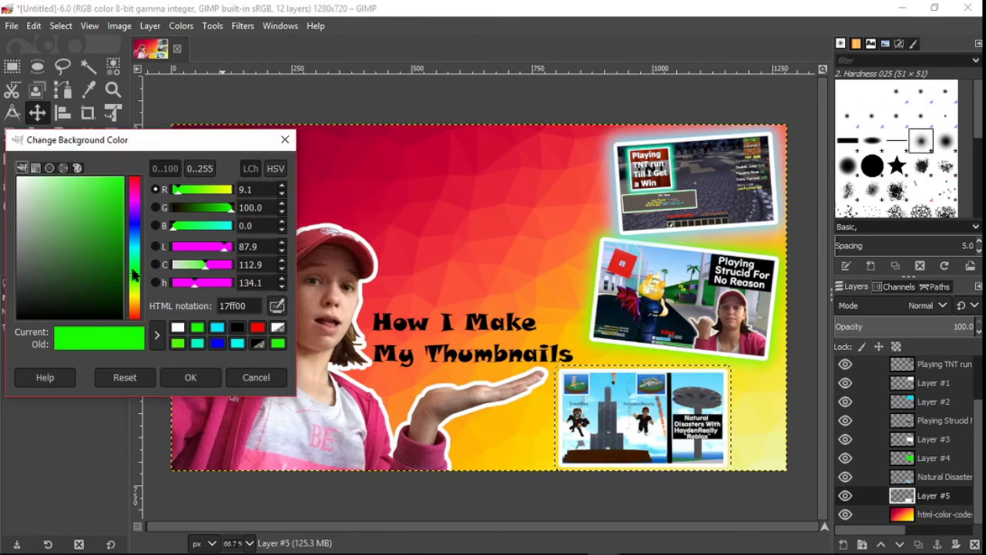
pyautogui.moveTo(134, 274); pyautogui.dragTo(138, 197)
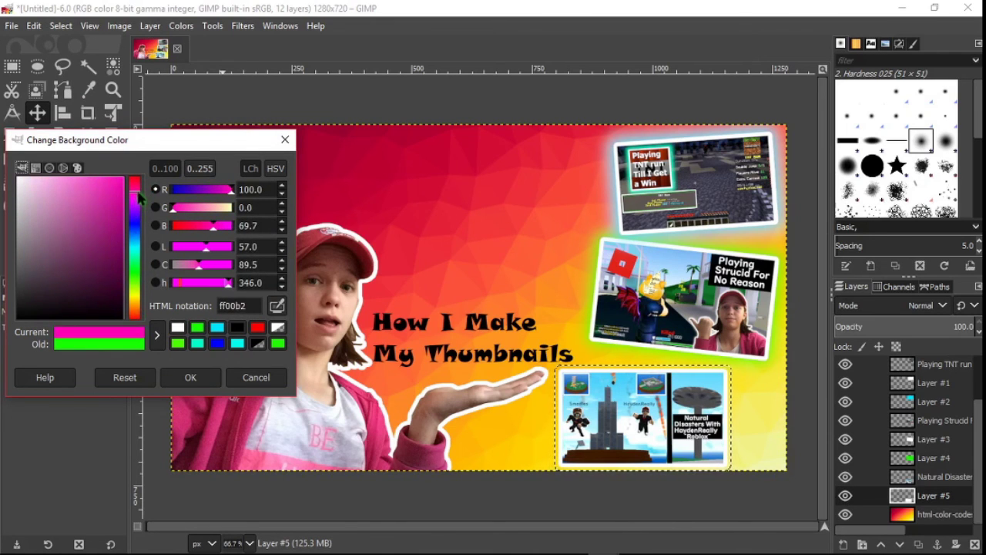
pyautogui.click(190, 378)
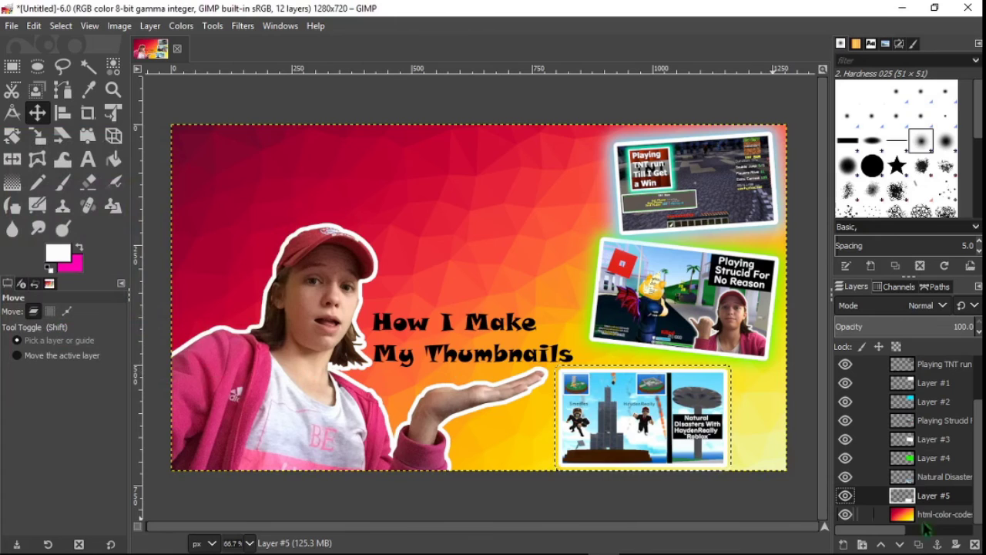
# - Add a transparent layer beneath the Natural Disasters image's white outline layer and fill the selection with the pink background colour
pyautogui.click(845, 544)
pyautogui.click(873, 528)
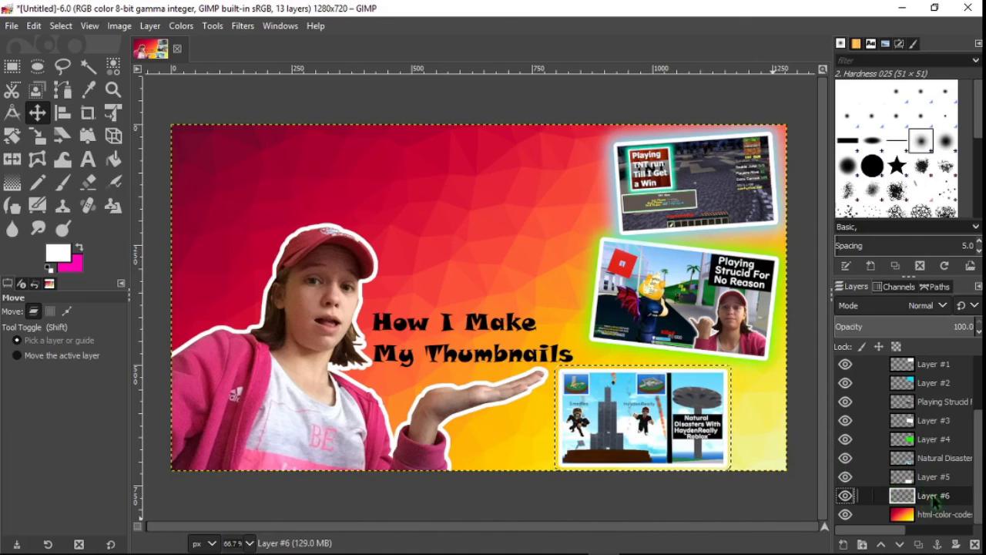
pyautogui.click(34, 26)
pyautogui.click(77, 301)
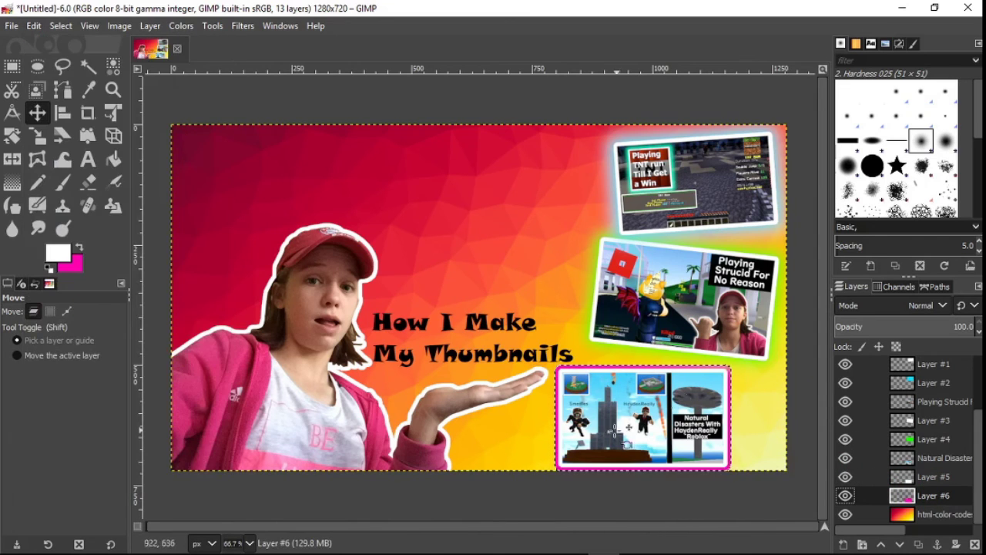
# - Clear the selection and apply a Gaussian Blur of 14.63 in X and Y to the pink layer
pyautogui.click(57, 25)
pyautogui.click(70, 79)
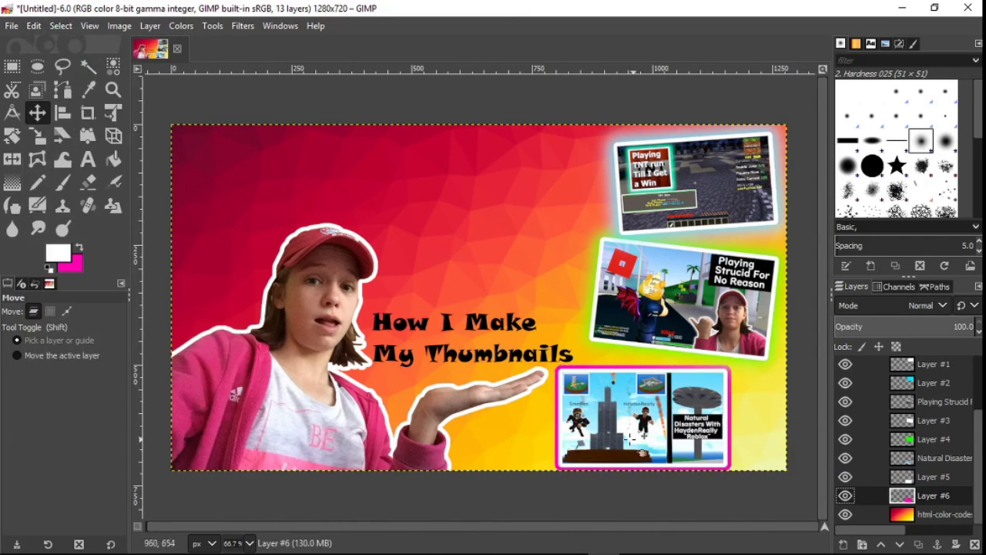
pyautogui.click(243, 26)
pyautogui.moveTo(285, 122)
pyautogui.click(453, 122)
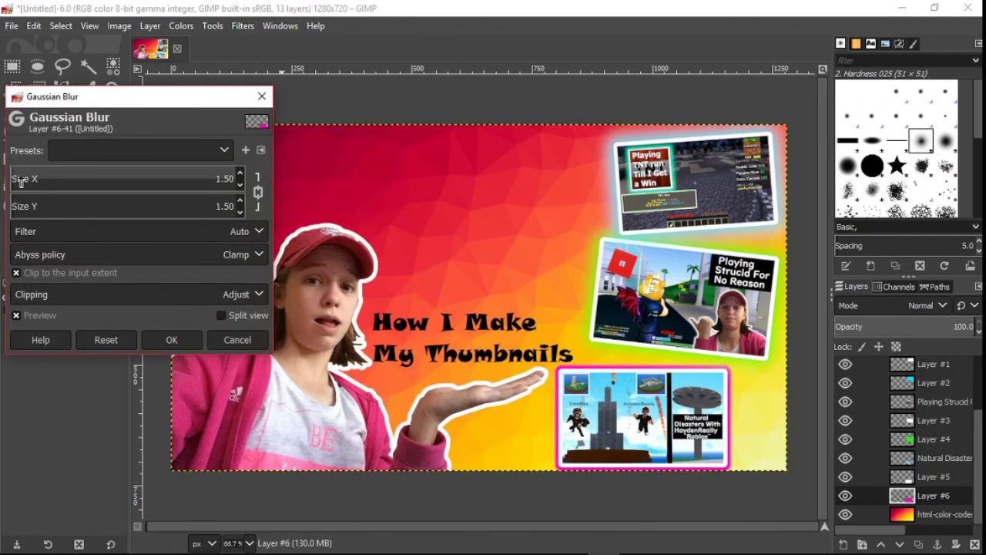
pyautogui.moveTo(22, 179); pyautogui.dragTo(42, 182)
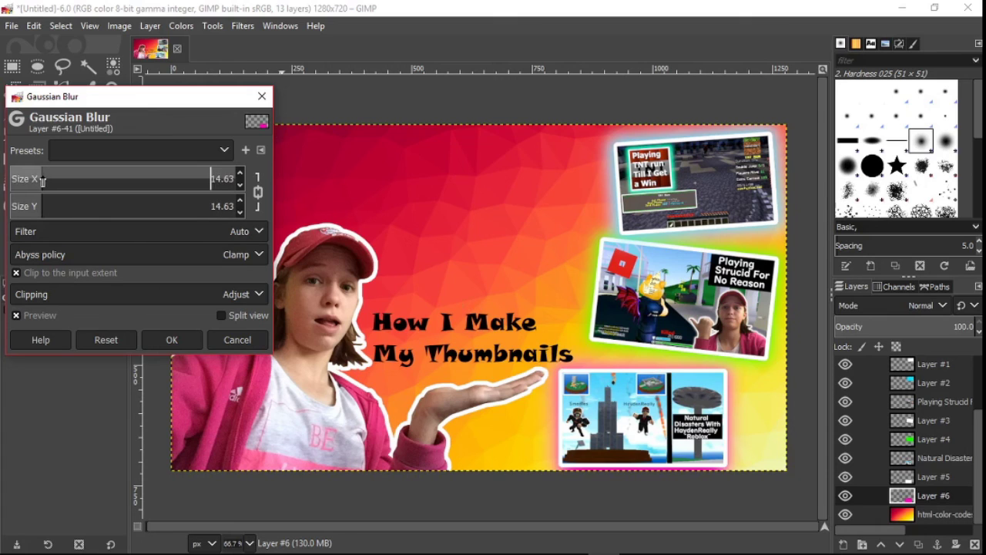
pyautogui.click(185, 341)
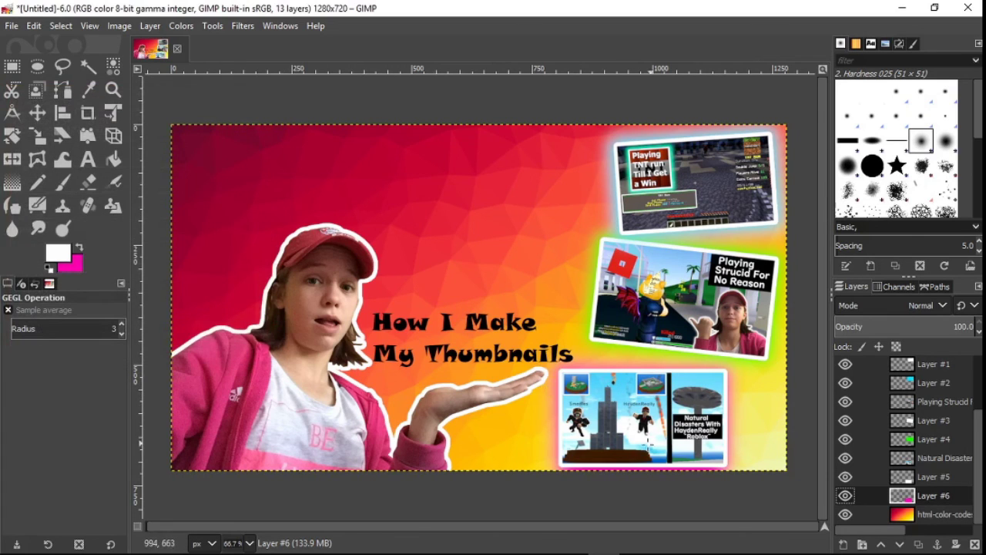